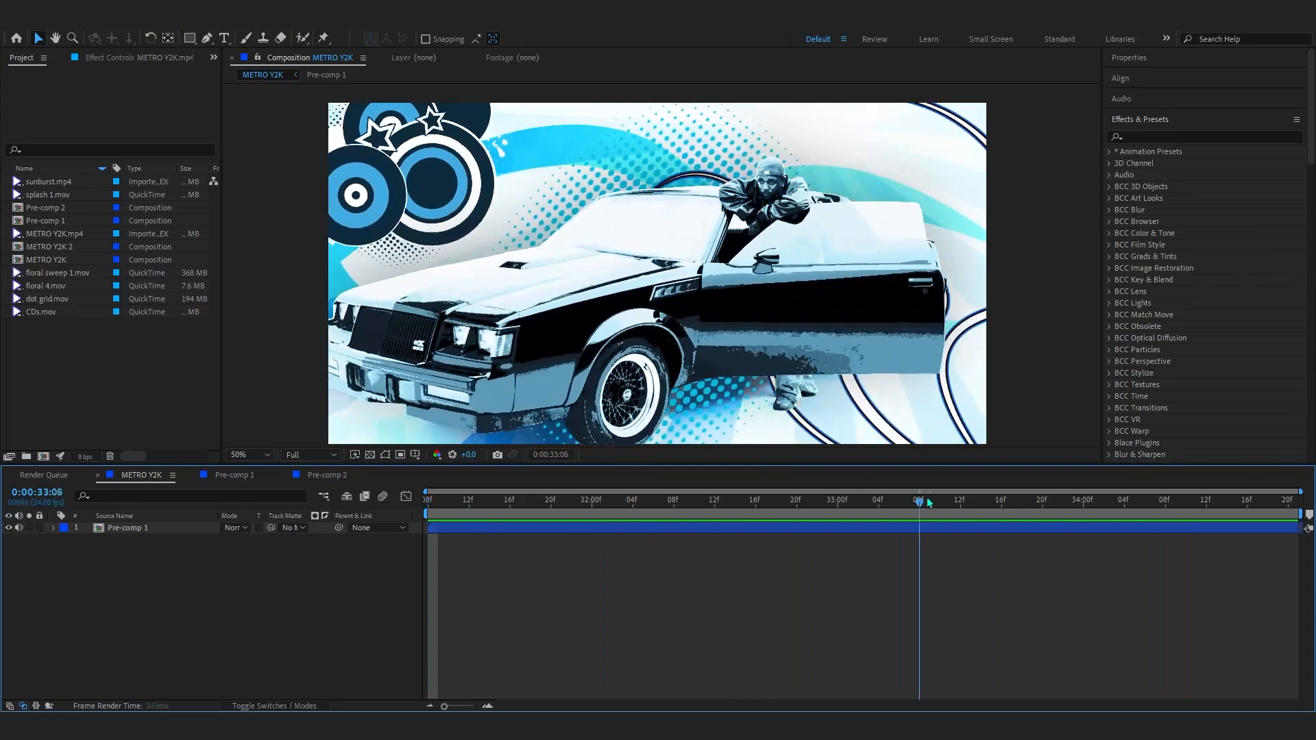
- Preview the METRO Y2K composition and inspect its circle graphics and car up close
{"action": "key", "text": "space"}
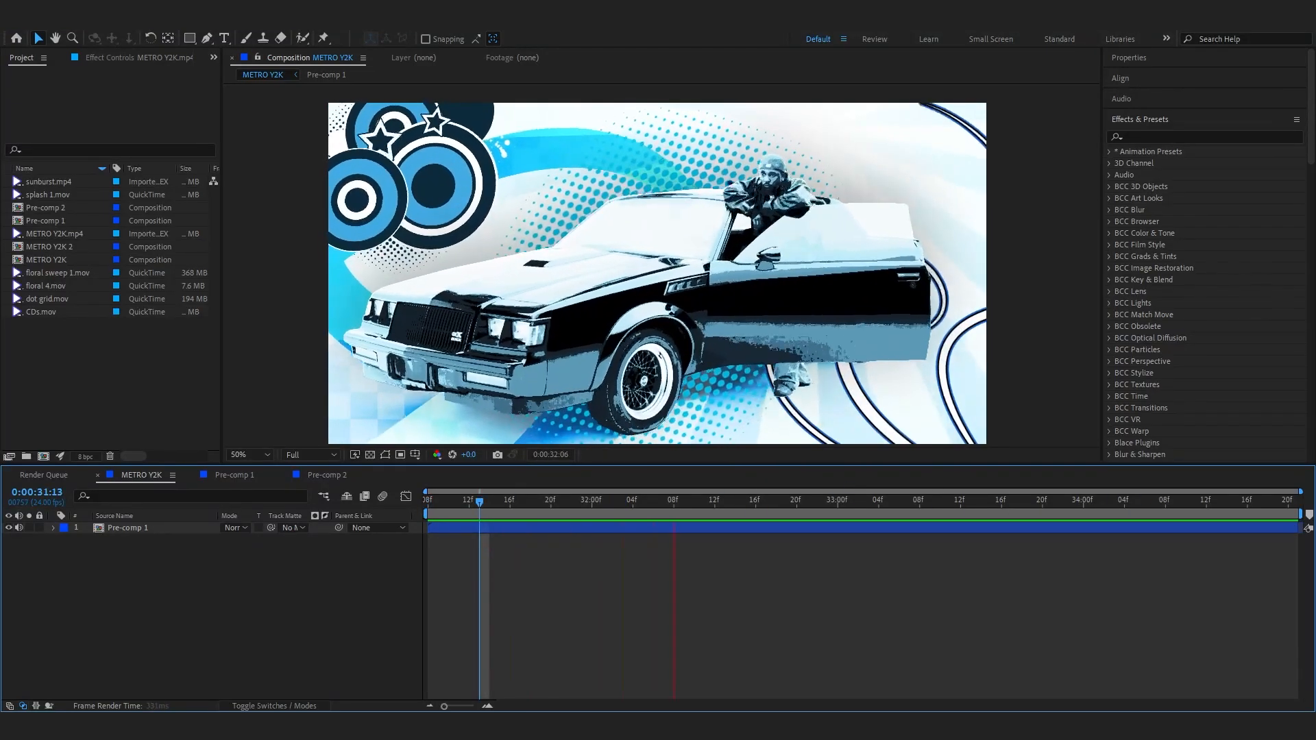
{"action": "scroll", "coordinate": [410, 157], "scroll_direction": "up", "scroll_amount": 2}
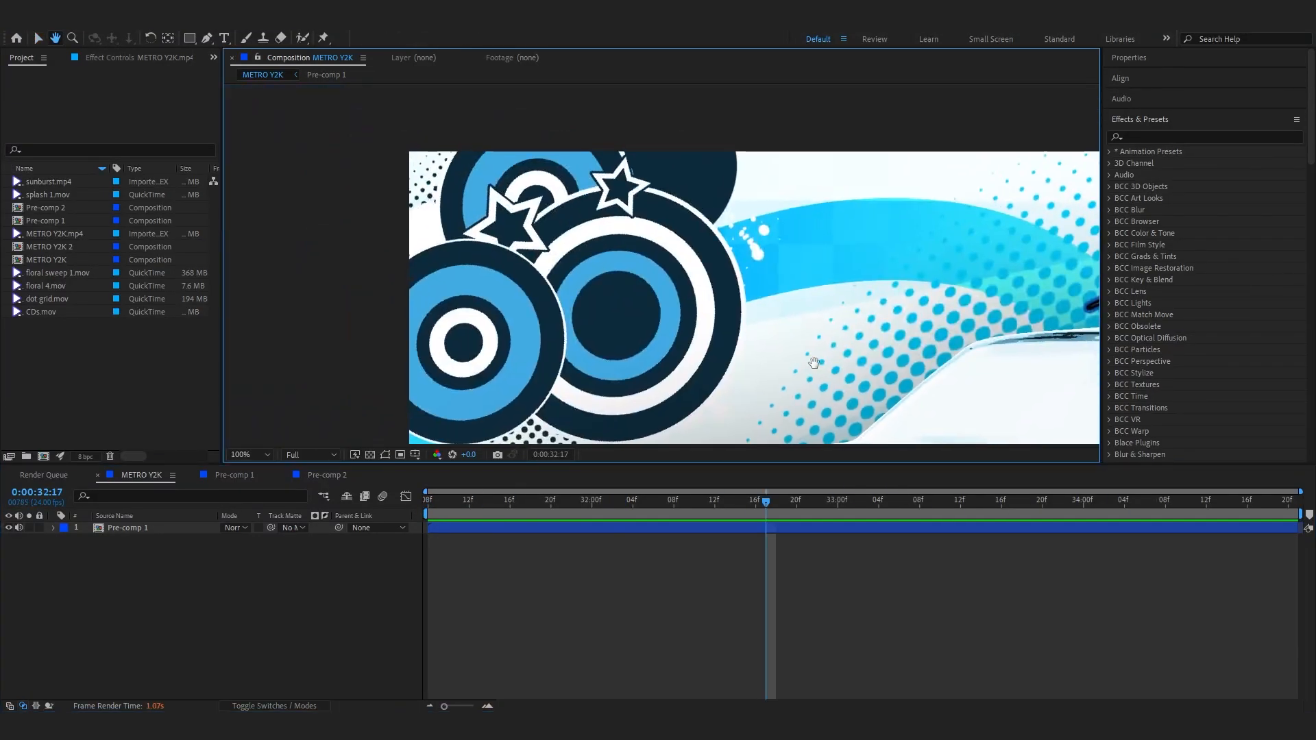
{"action": "scroll", "coordinate": [584, 310], "scroll_direction": "down", "scroll_amount": 2}
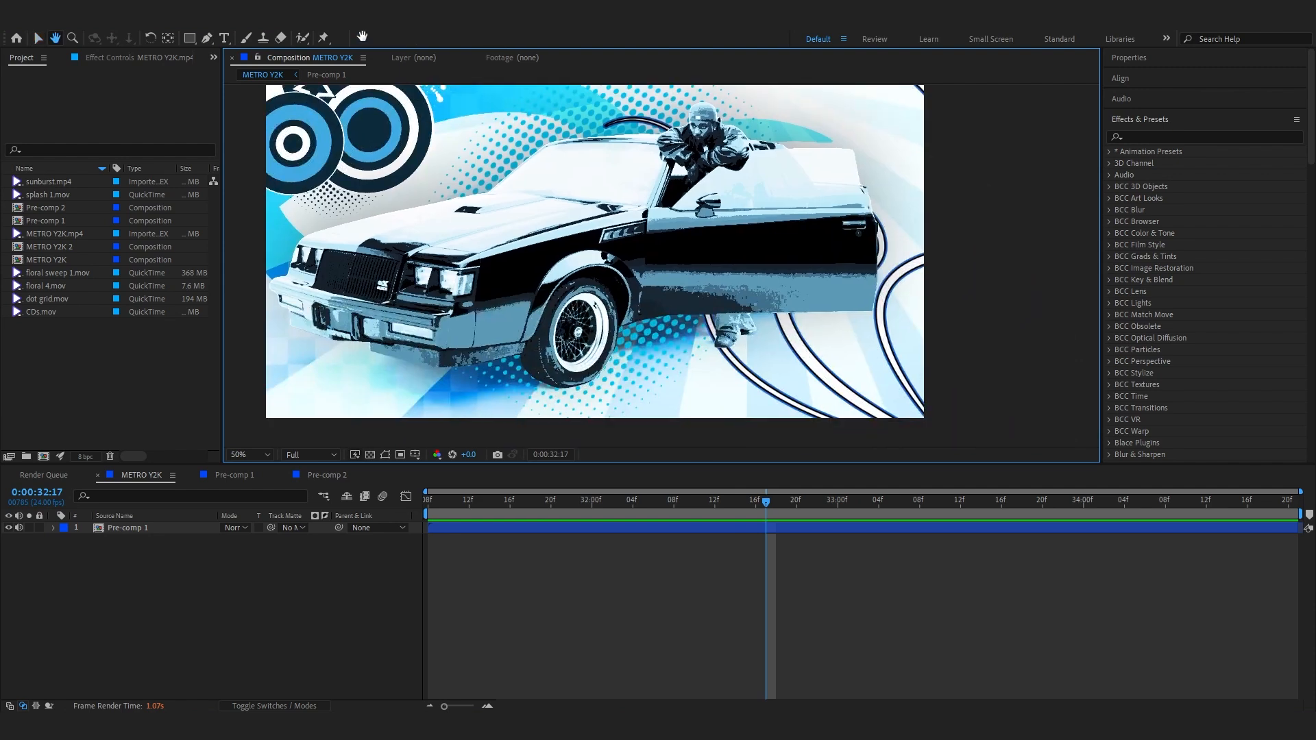
{"action": "left_click_drag", "start_coordinate": [1315, 159], "coordinate": [778, 92]}
{"action": "left_click_drag", "start_coordinate": [748, 372], "coordinate": [318, 245]}
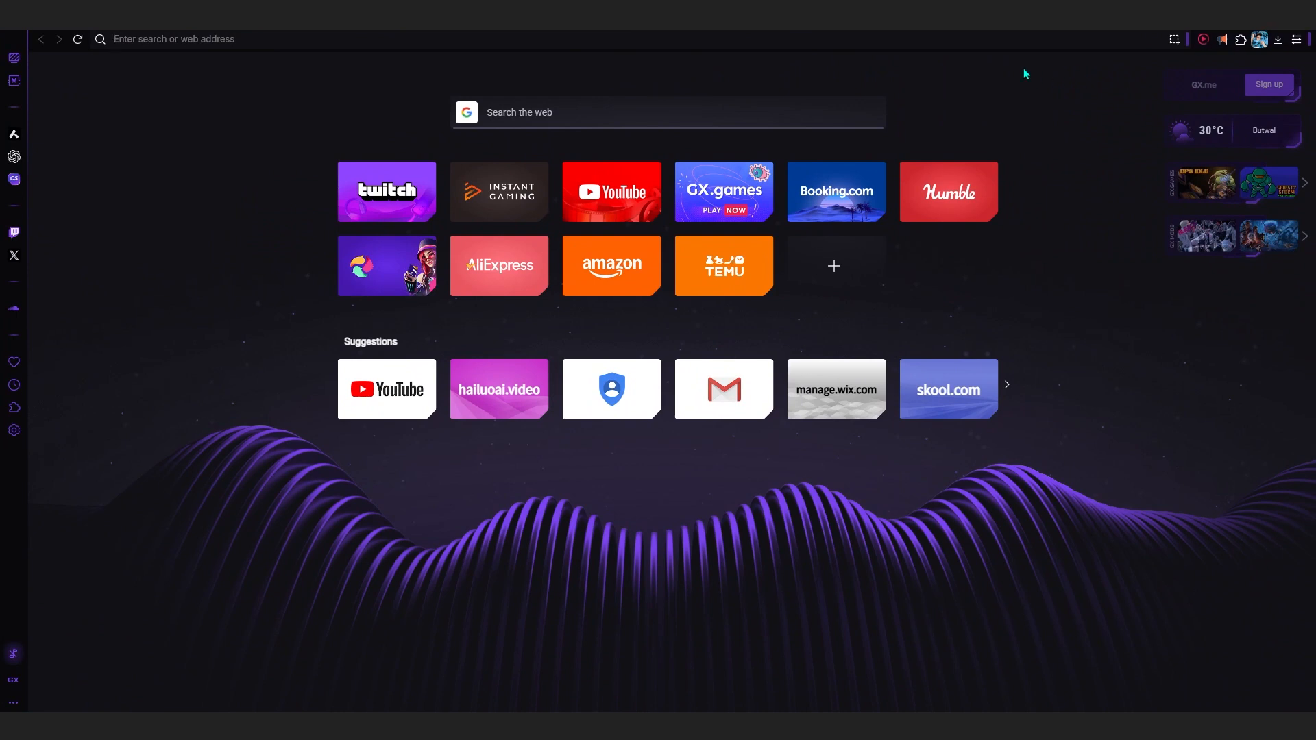
- Switch to the web browser and search Google Images for "metro yk2"
{"action": "type", "text": "me"}
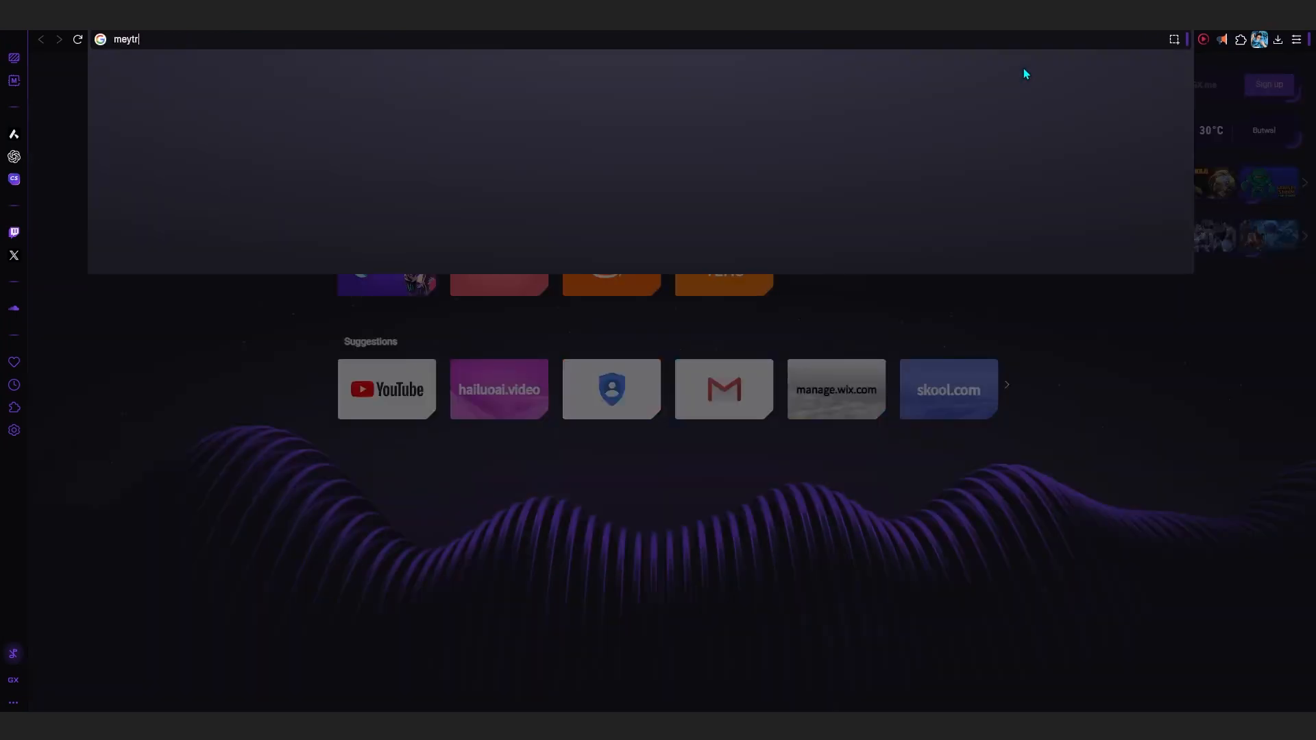
{"action": "type", "text": "tro y2k"}
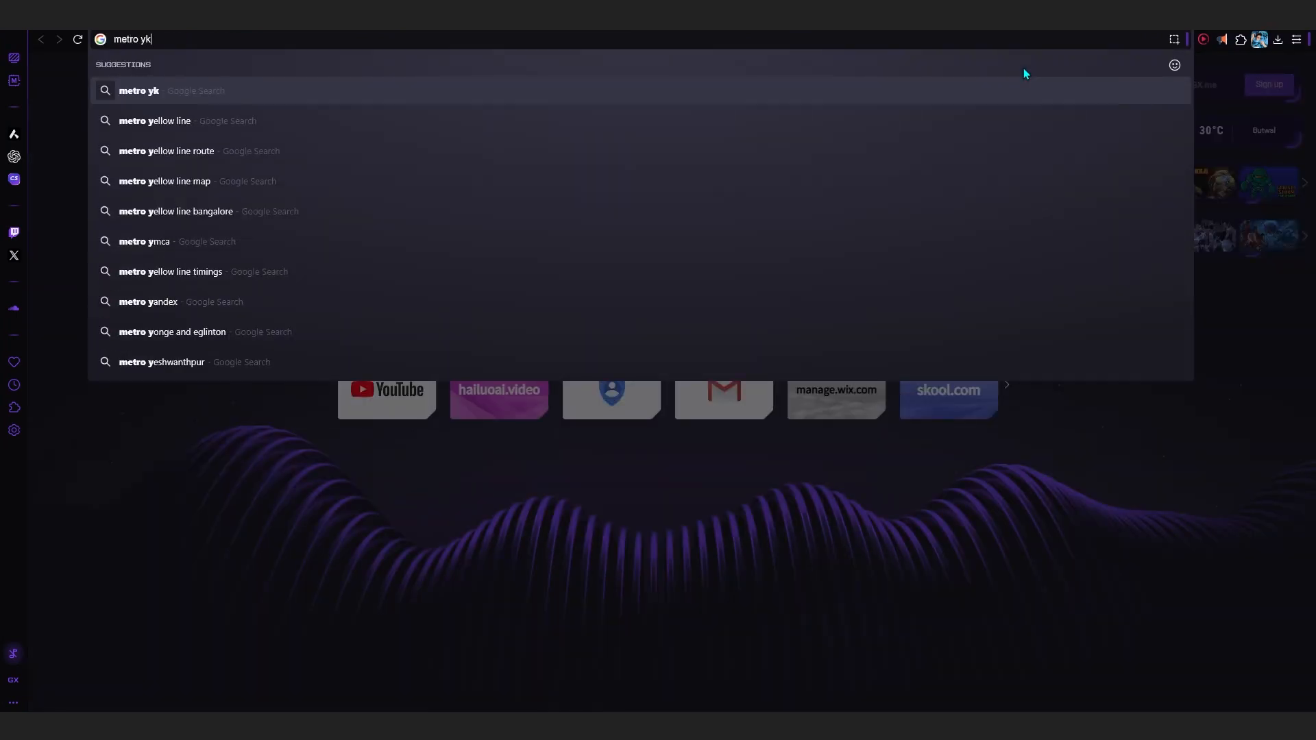
{"action": "key", "text": "Return"}
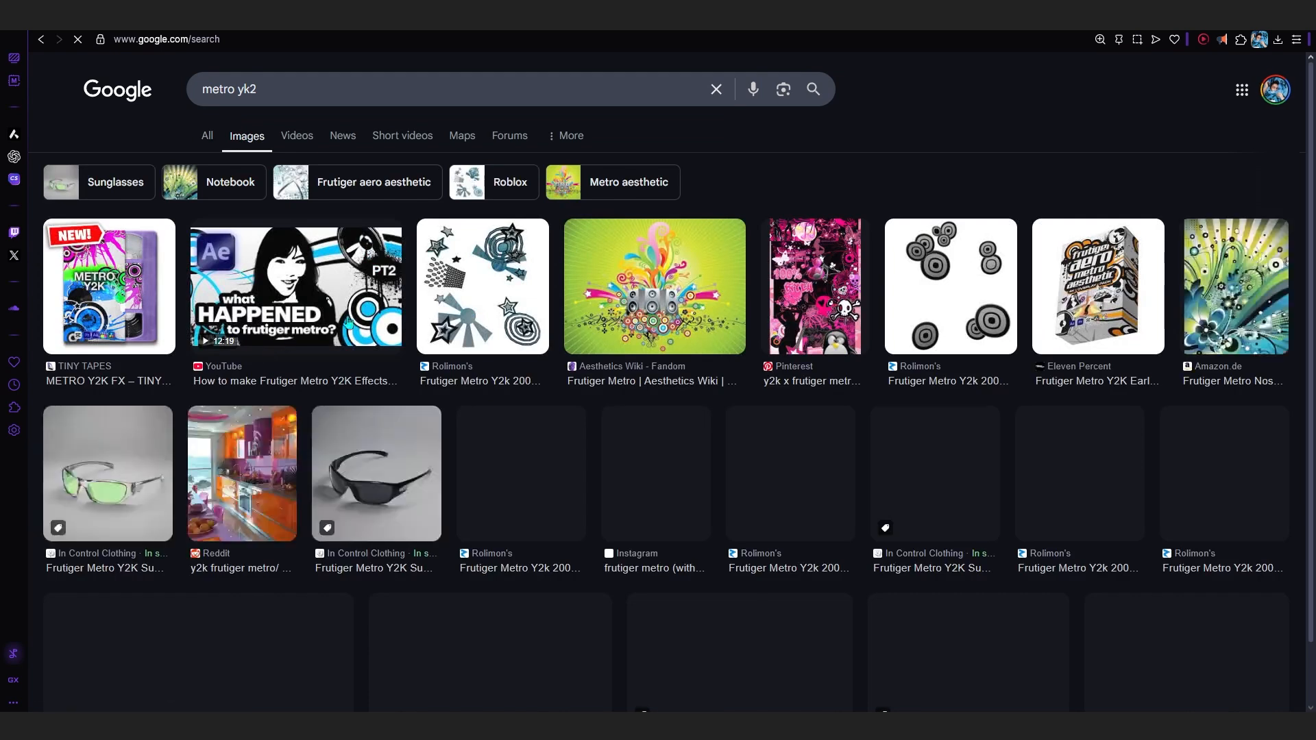
- Browse the Metro Y2K image results and enlarge several examples, including the green speaker artwork and the pink star shapes
{"action": "scroll", "coordinate": [496, 228], "scroll_direction": "down", "scroll_amount": 3}
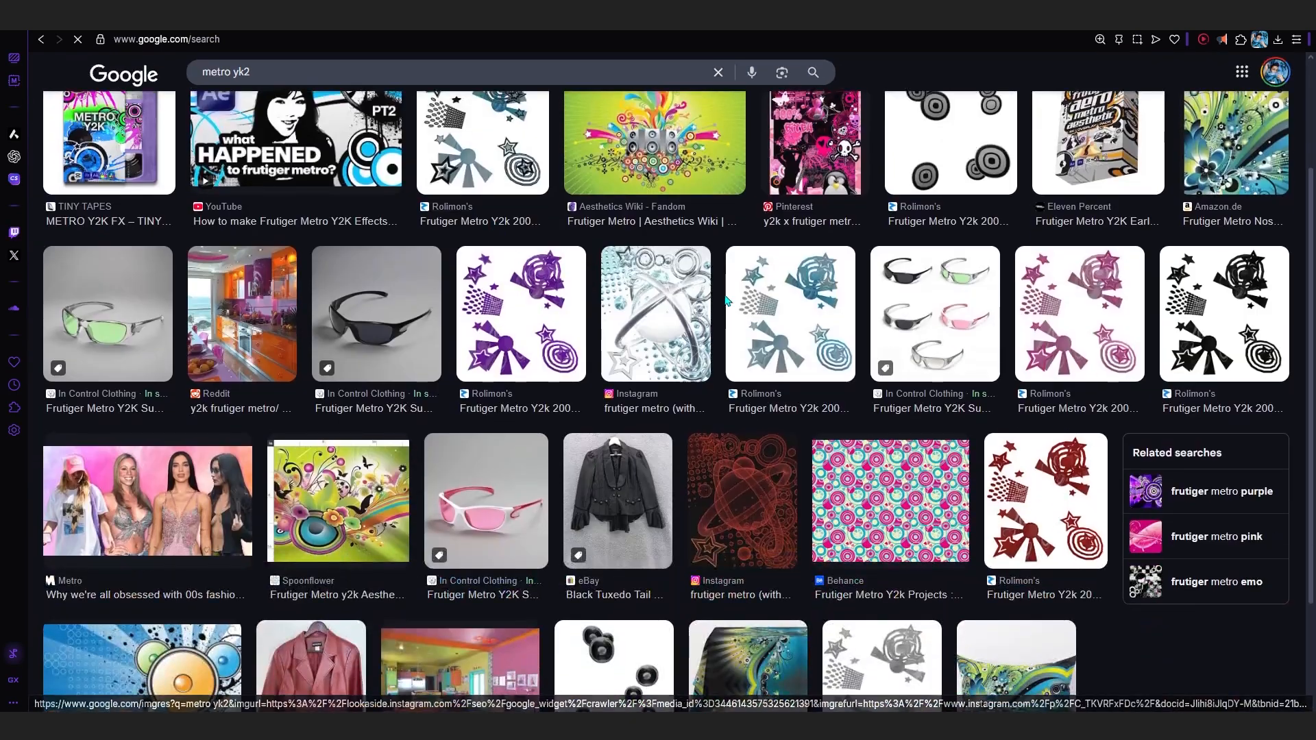
{"action": "left_click", "coordinate": [810, 357]}
{"action": "left_click", "coordinate": [627, 199]}
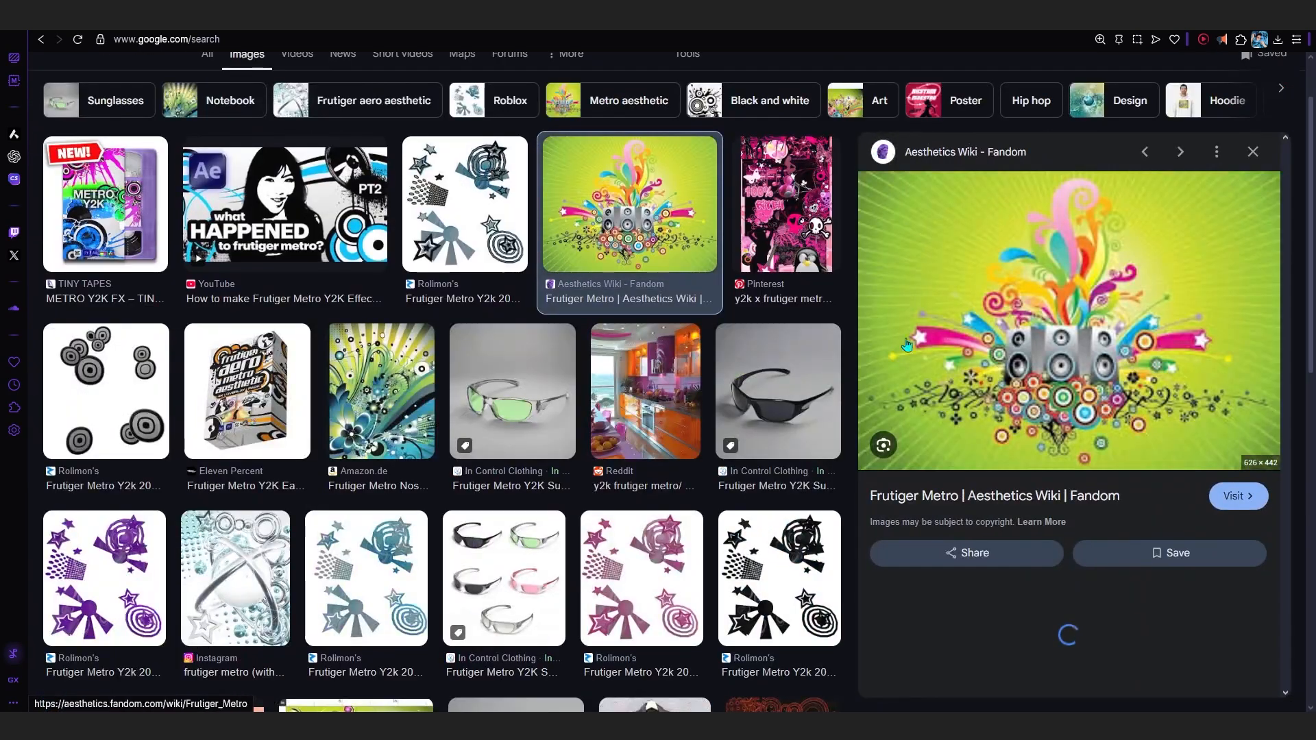
{"action": "scroll", "coordinate": [675, 340], "scroll_direction": "down", "scroll_amount": 1}
{"action": "scroll", "coordinate": [675, 340], "scroll_direction": "down", "scroll_amount": 5}
{"action": "scroll", "coordinate": [146, 436], "scroll_direction": "up", "scroll_amount": 10}
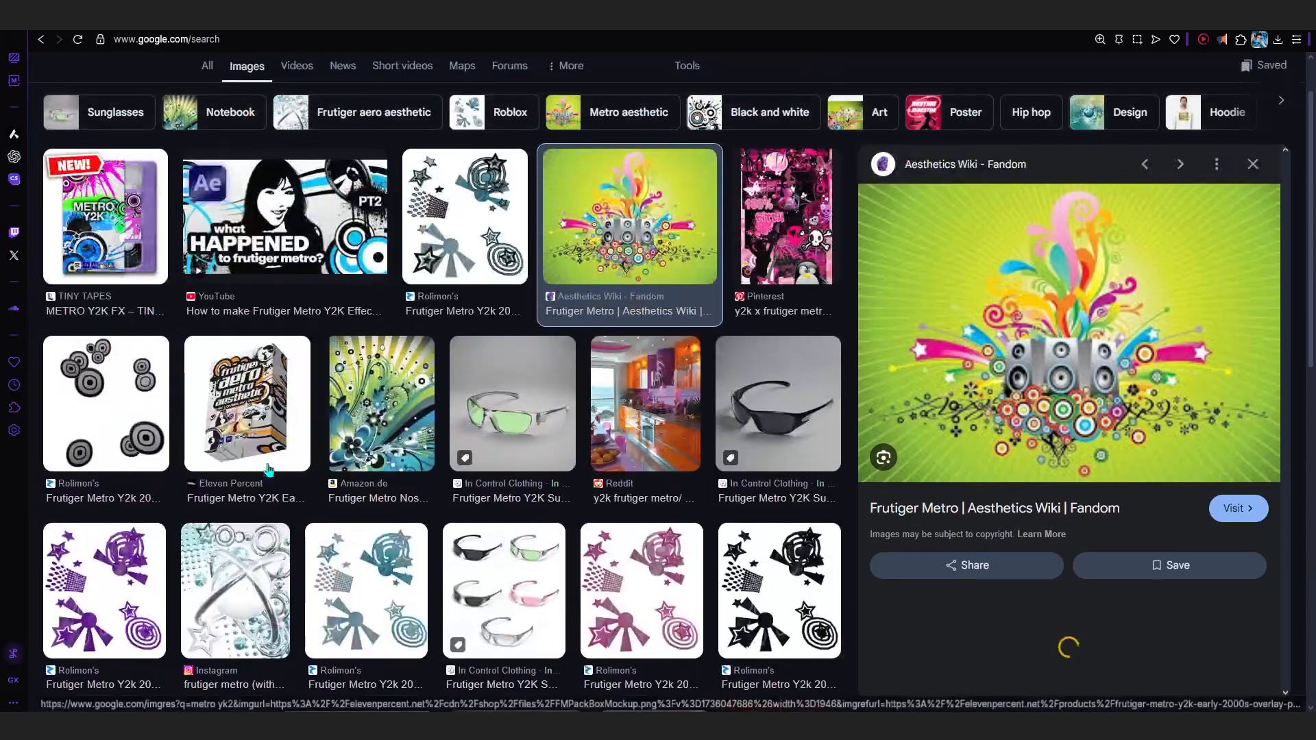
{"action": "scroll", "coordinate": [146, 436], "scroll_direction": "down", "scroll_amount": 10}
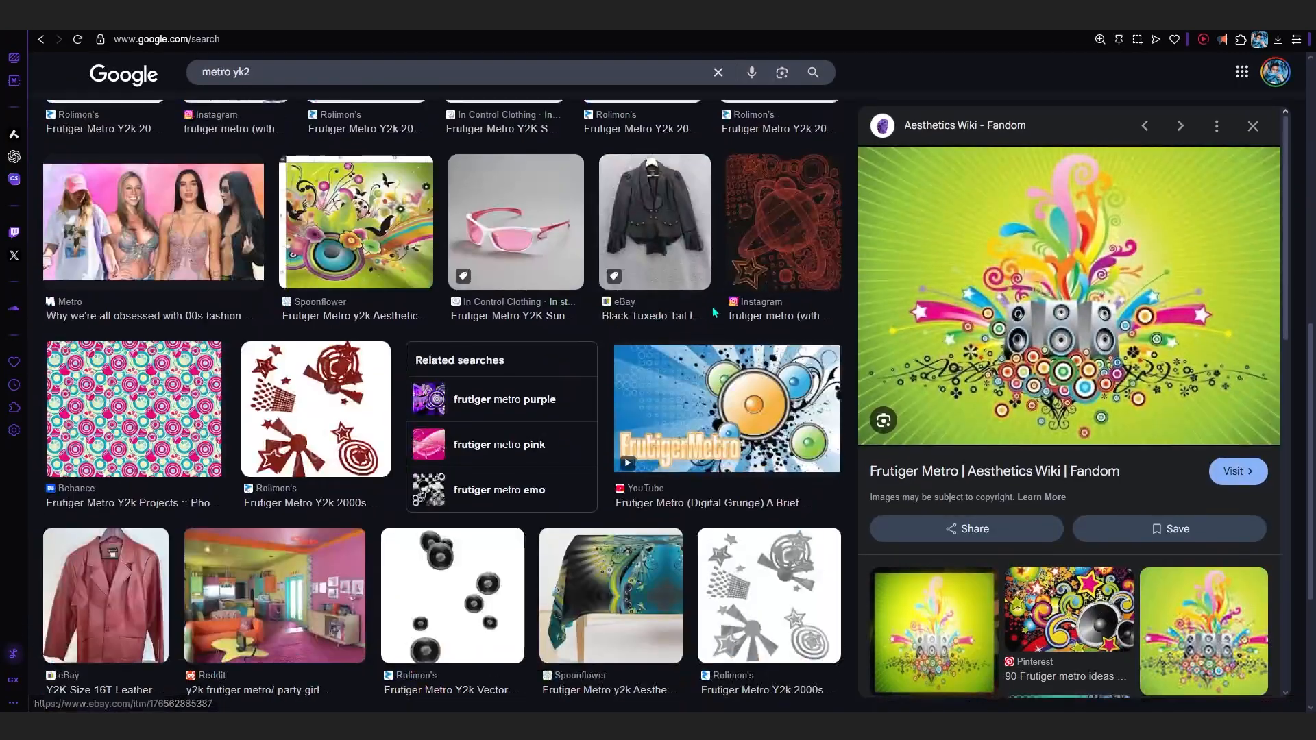
{"action": "scroll", "coordinate": [755, 249], "scroll_direction": "up", "scroll_amount": 3}
{"action": "left_click", "coordinate": [755, 250]}
{"action": "scroll", "coordinate": [755, 250], "scroll_direction": "up", "scroll_amount": 2}
{"action": "left_click", "coordinate": [641, 341]}
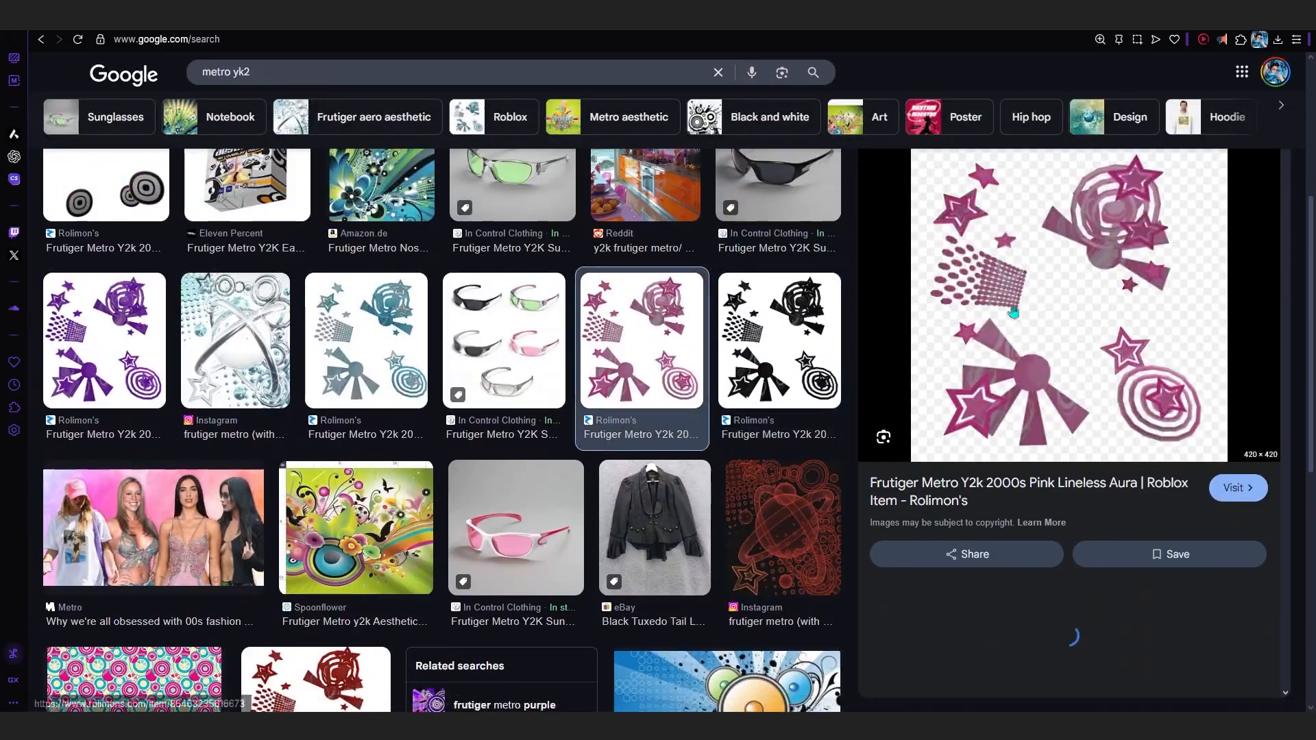
{"action": "scroll", "coordinate": [1024, 230], "scroll_direction": "down", "scroll_amount": 8}
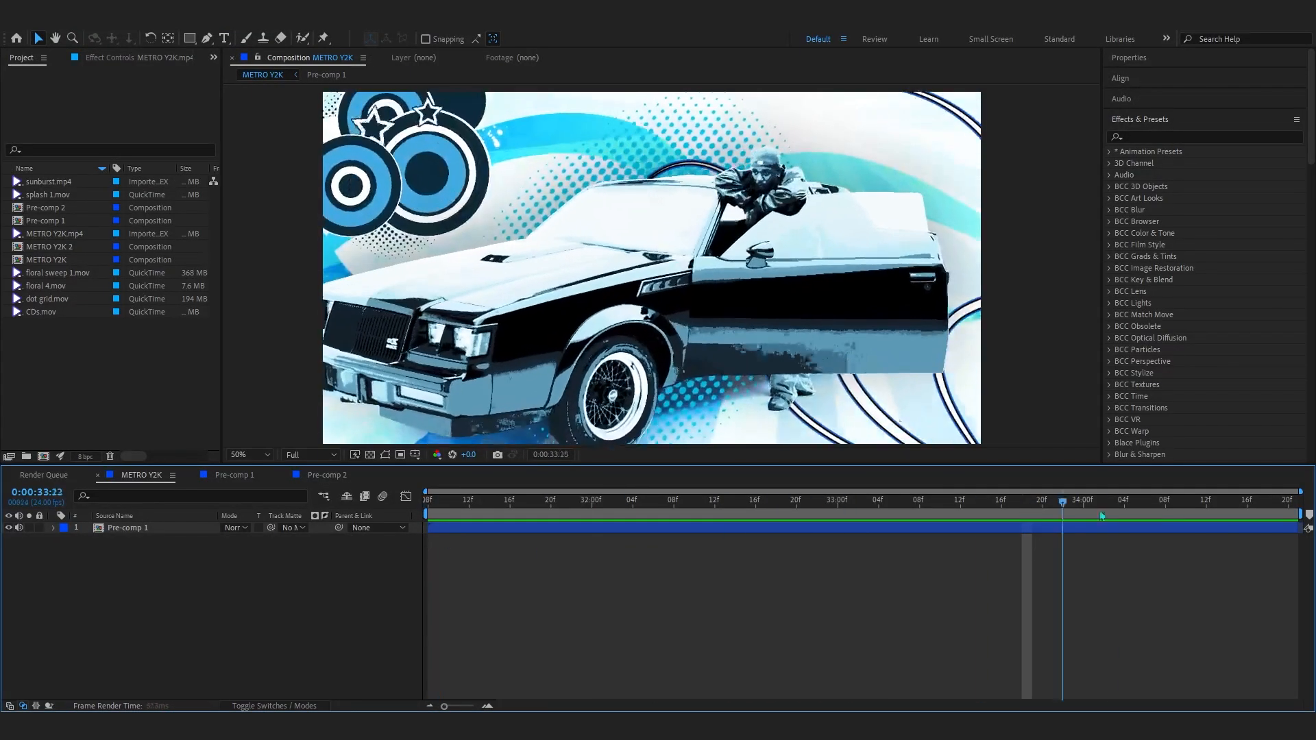
- Open Pre-comp 2 in After Effects and toggle the lower METRO Y2K.mp4 layer's visibility to examine the cutout above it
{"action": "key", "text": "space"}
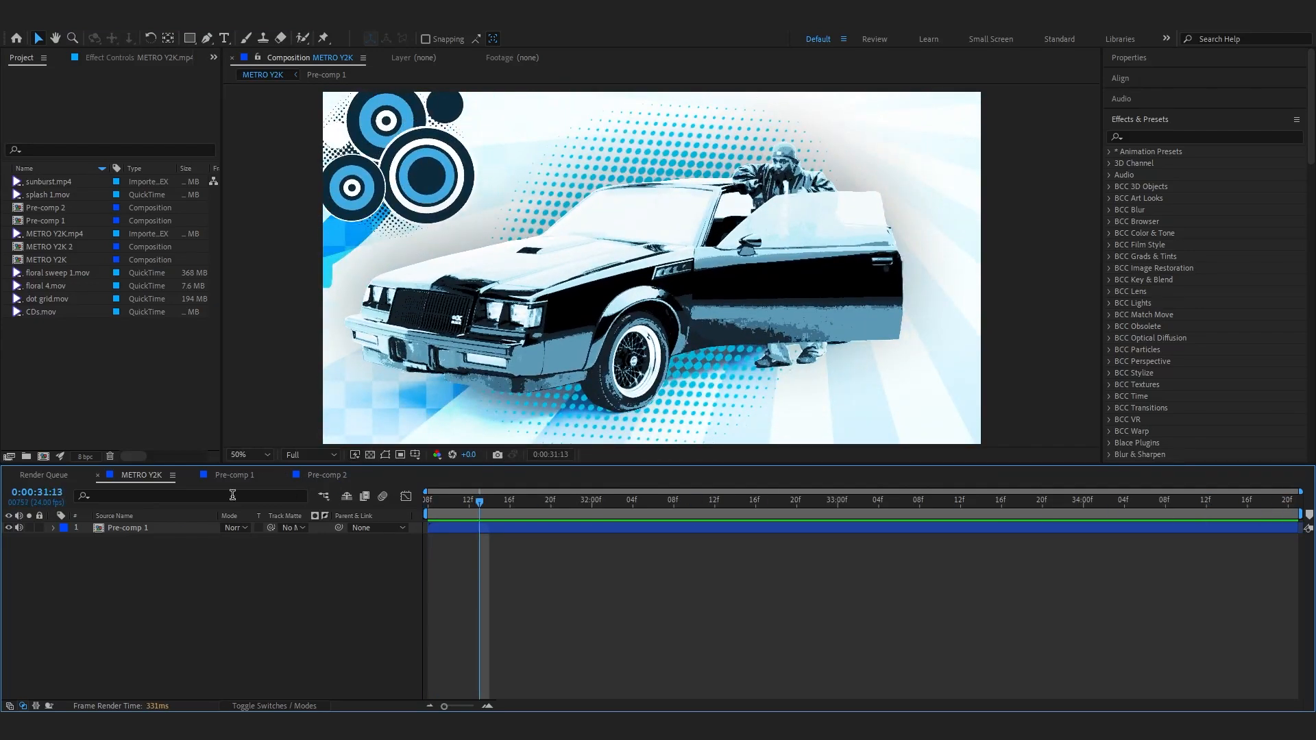
{"action": "left_click", "coordinate": [327, 476]}
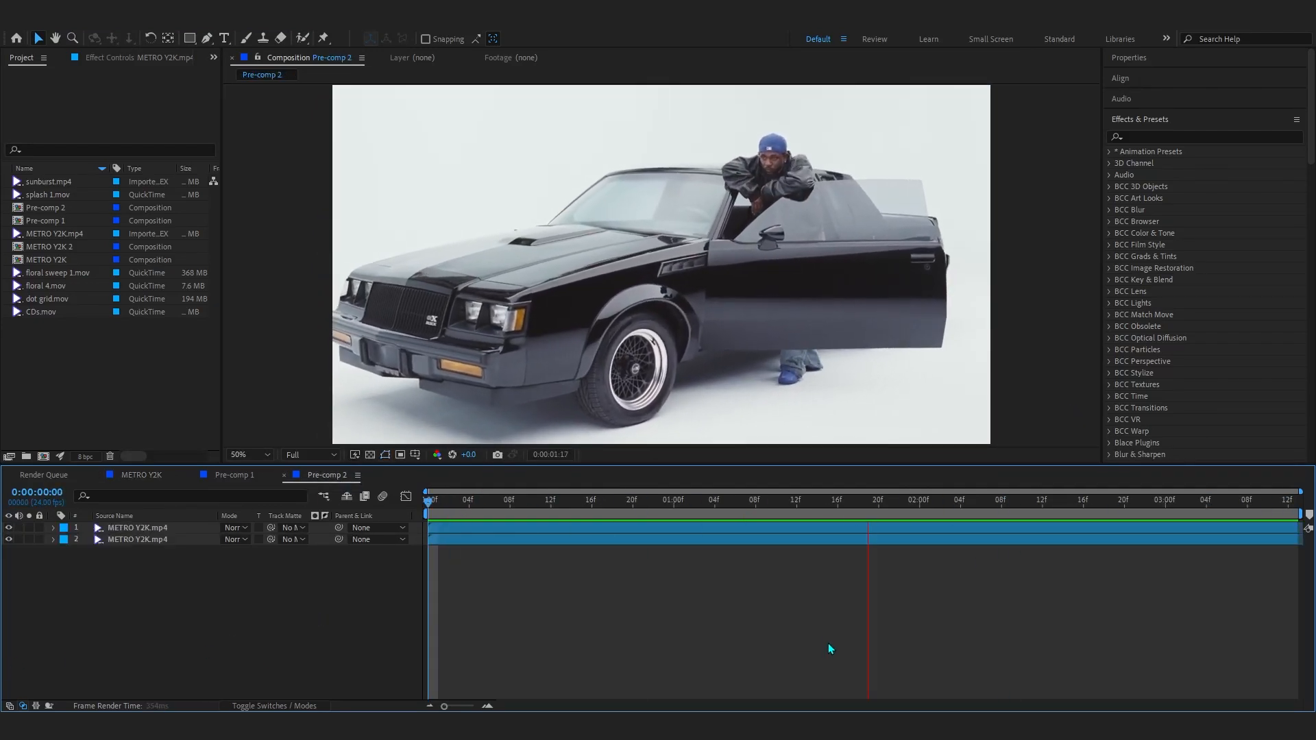
{"action": "left_click", "coordinate": [9, 539]}
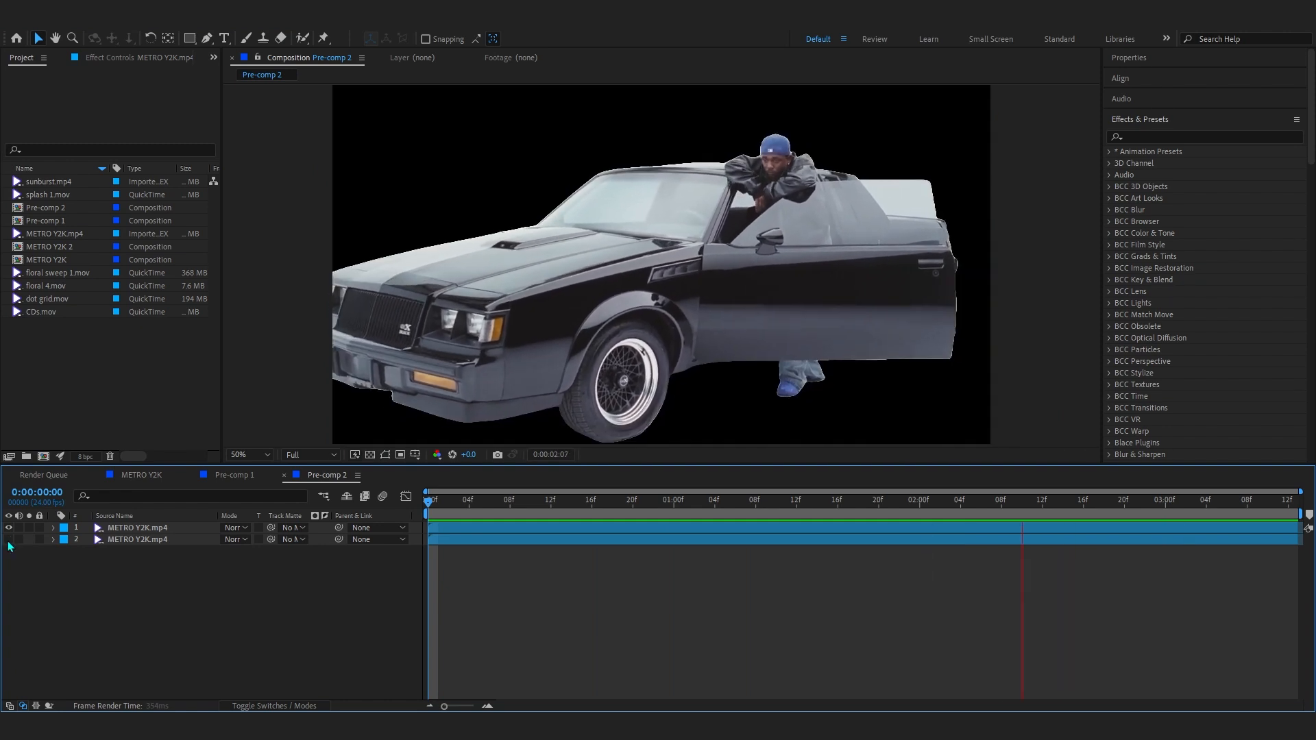
{"action": "left_click", "coordinate": [8, 540]}
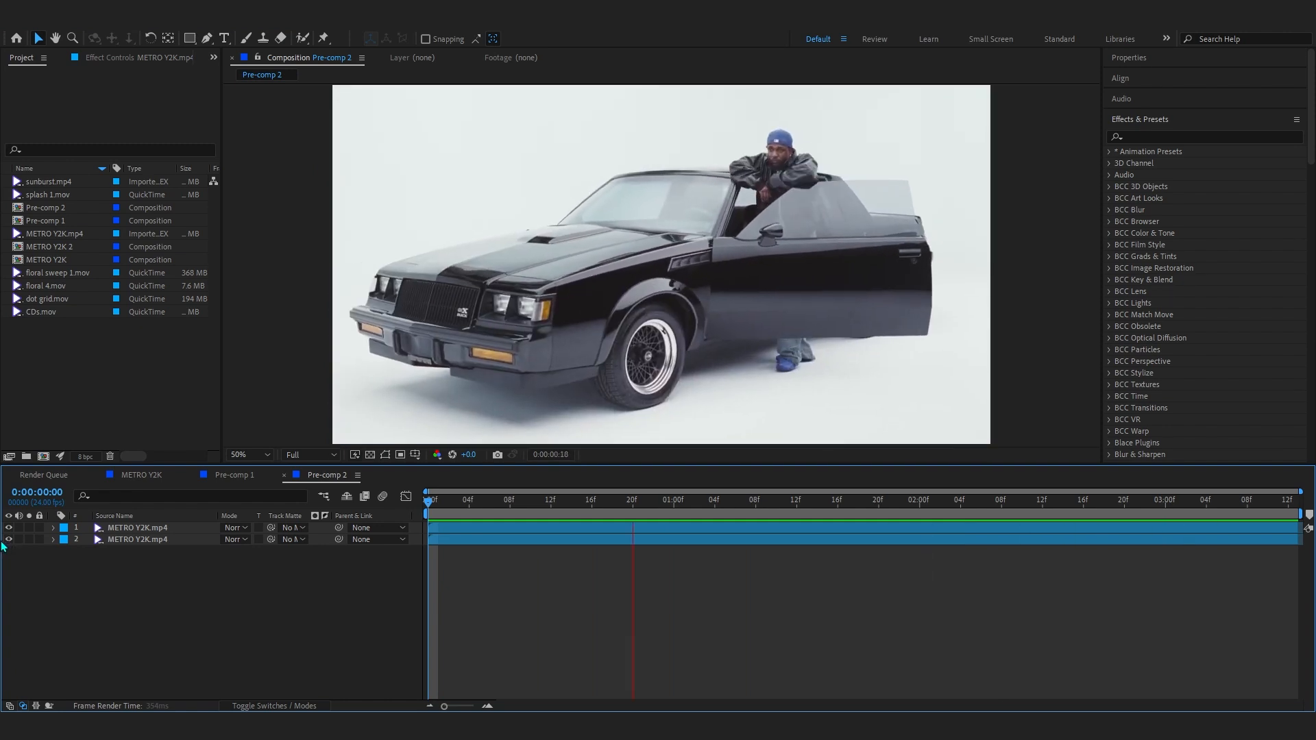
{"action": "left_click", "coordinate": [8, 540]}
{"action": "left_click", "coordinate": [8, 539]}
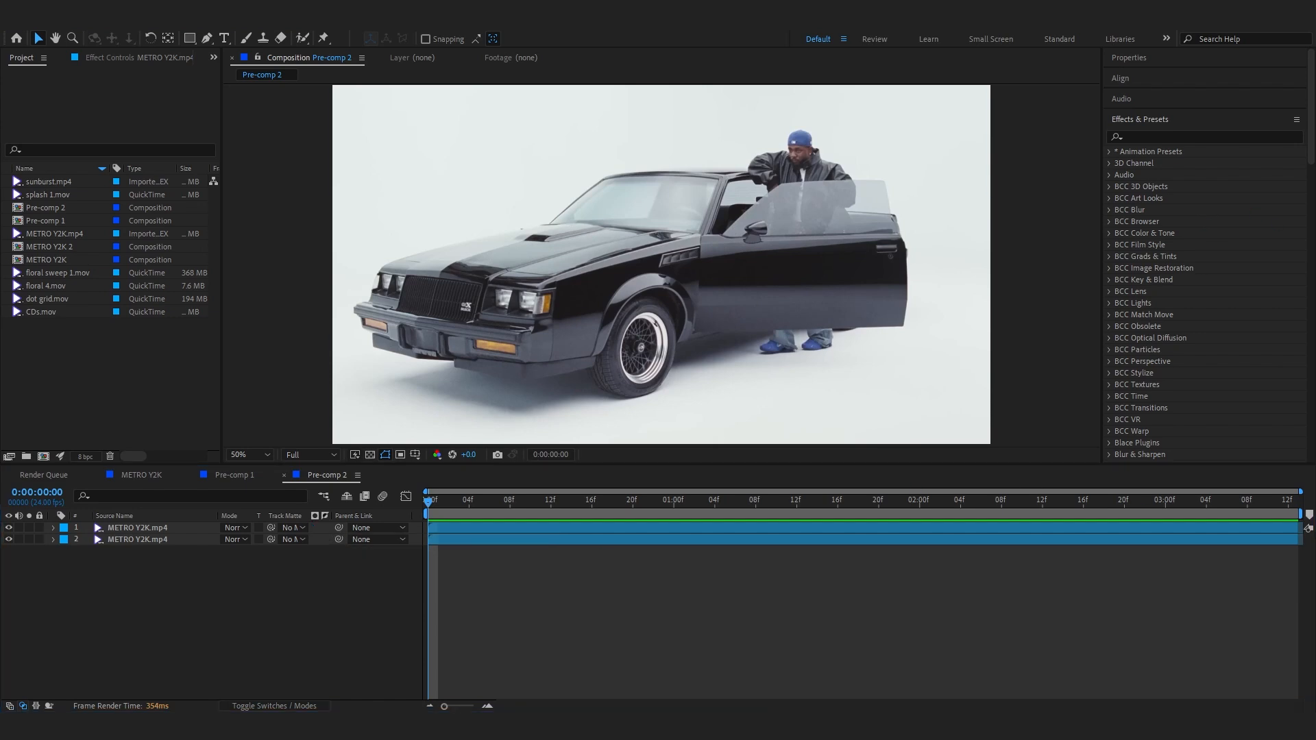
- Add sunburst.mp4 from the Y2K Metro 1 backgrounds folder between the two METRO Y2K.mp4 layers and scale it down to the frame
{"action": "key", "text": "alt+Tab"}
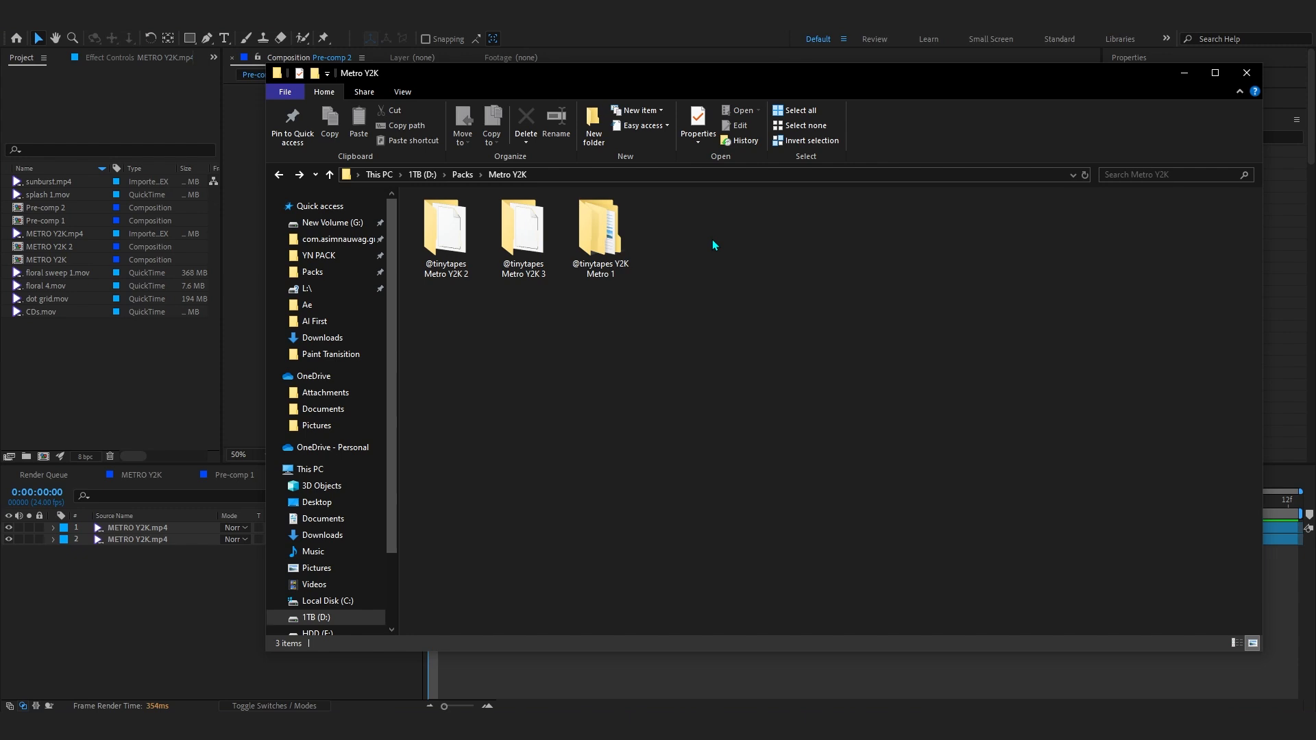
{"action": "double_click", "coordinate": [588, 252]}
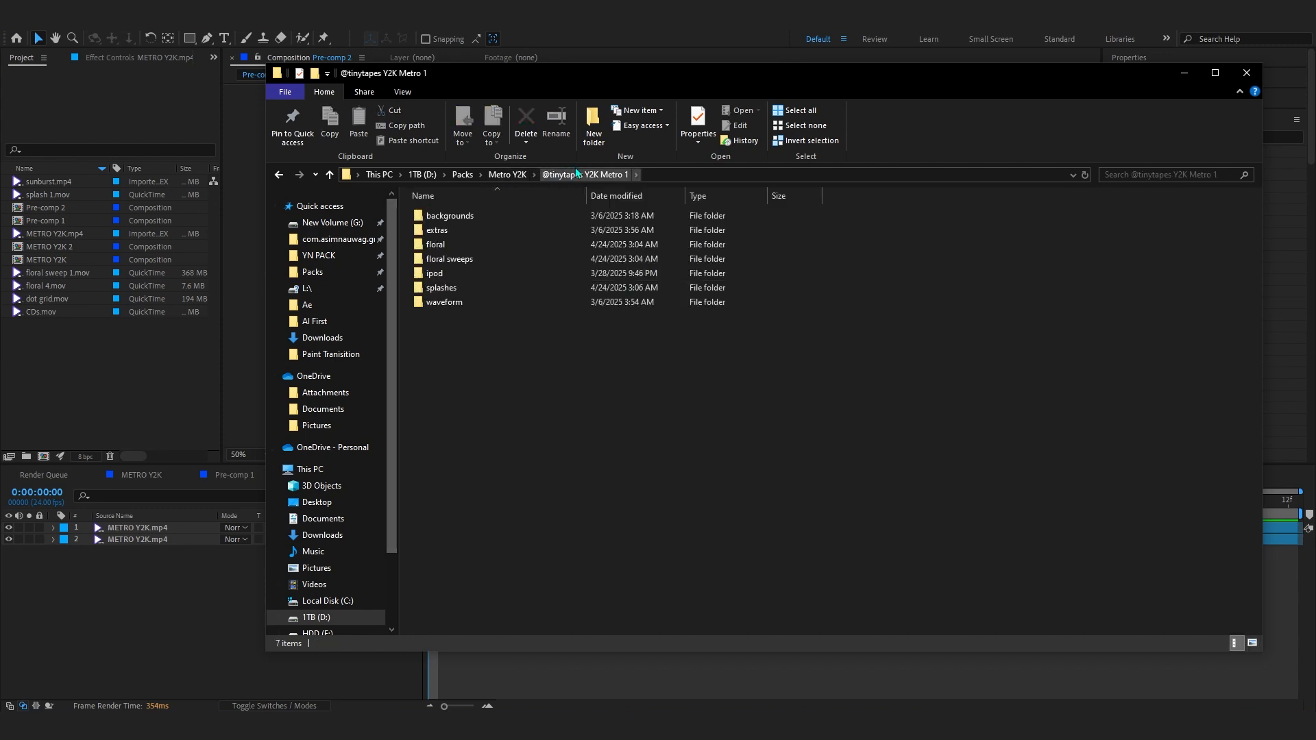
{"action": "double_click", "coordinate": [555, 214]}
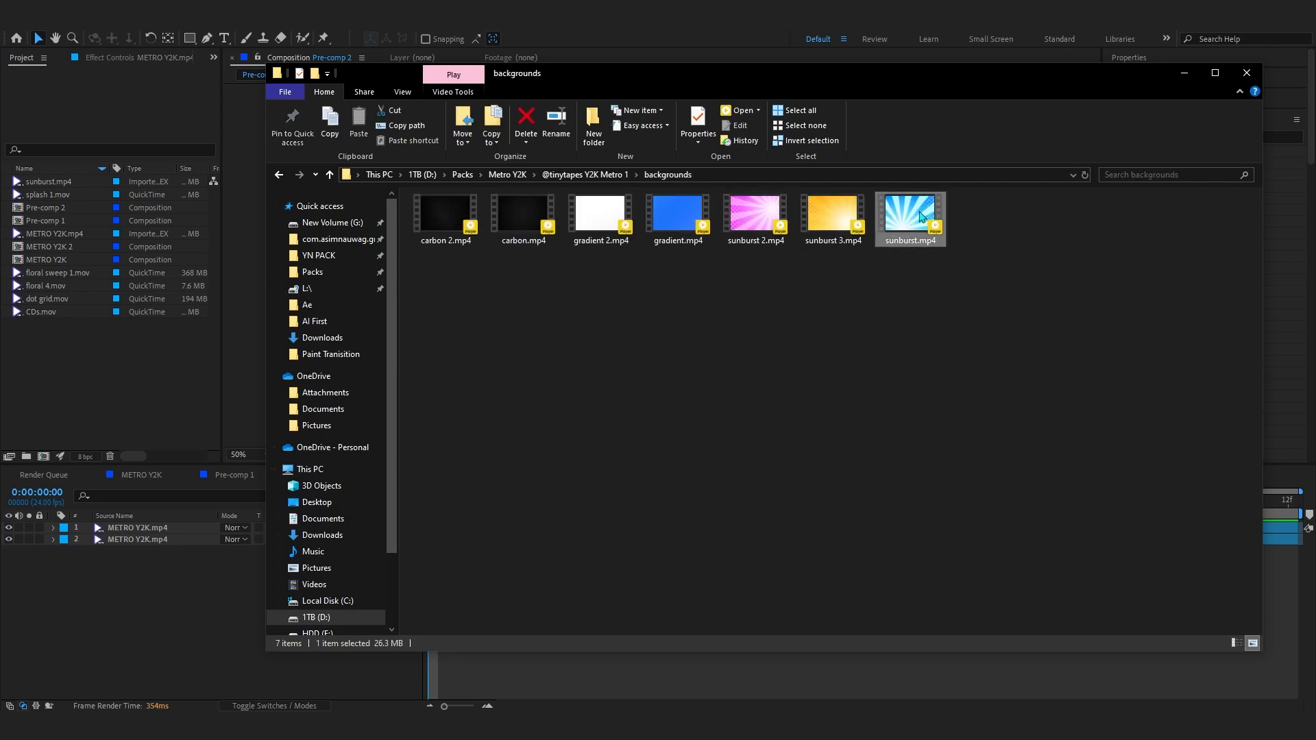
{"action": "left_click_drag", "start_coordinate": [900, 234], "coordinate": [642, 316]}
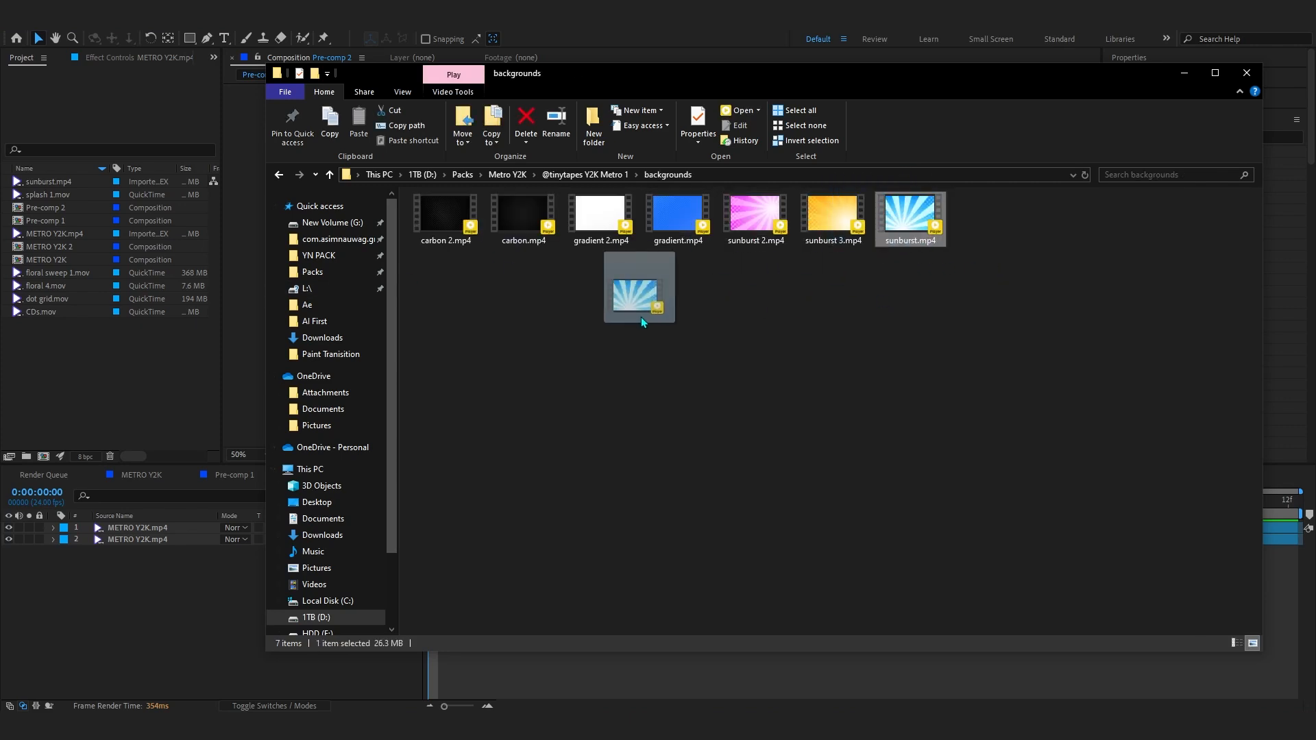
{"action": "left_click_drag", "start_coordinate": [118, 599], "coordinate": [118, 599]}
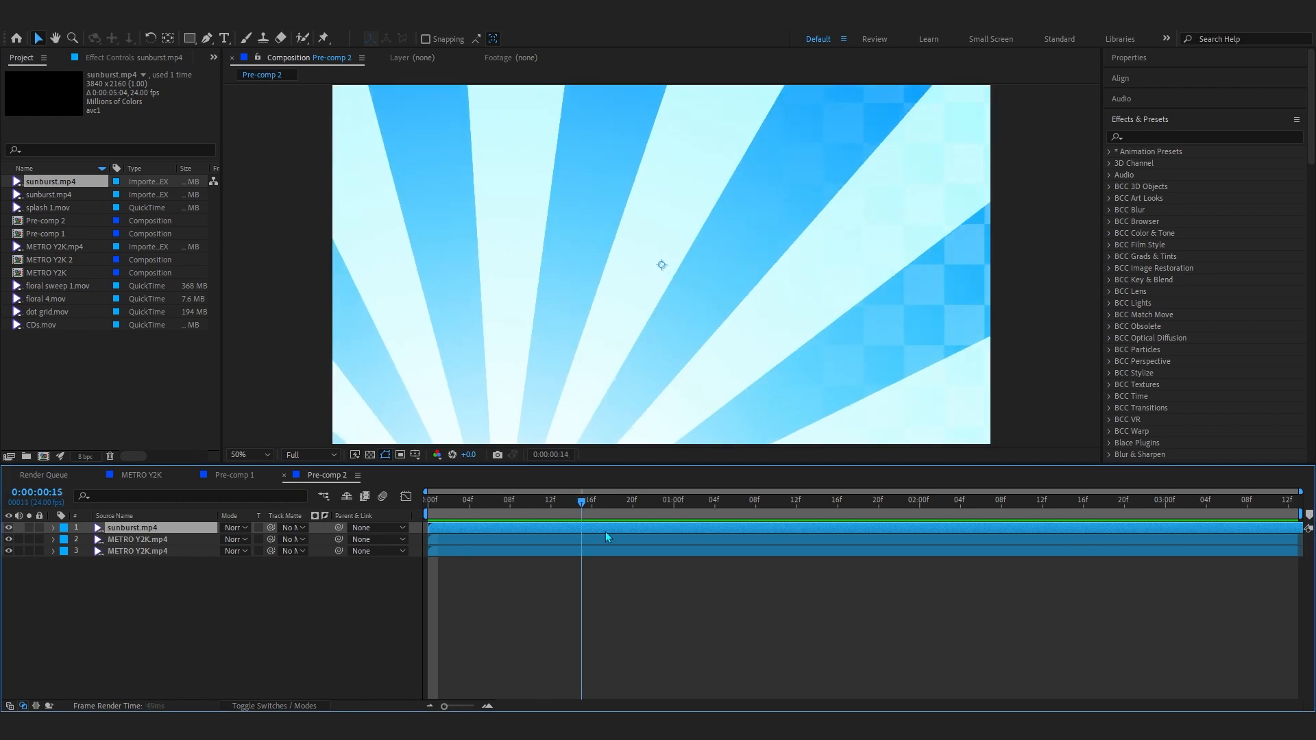
{"action": "key", "text": "s"}
{"action": "mouse_move", "coordinate": [240, 540]}
{"action": "left_mouse_down"}
{"action": "mouse_move", "coordinate": [191, 539]}
{"action": "mouse_move", "coordinate": [208, 540]}
{"action": "mouse_move", "coordinate": [173, 570]}
{"action": "mouse_move", "coordinate": [172, 546]}
{"action": "mouse_move", "coordinate": [236, 550]}
{"action": "left_mouse_up"}
- Flip the sunburst layer horizontally and vertically, and set its scale to -53%
{"action": "right_click", "coordinate": [876, 247]}
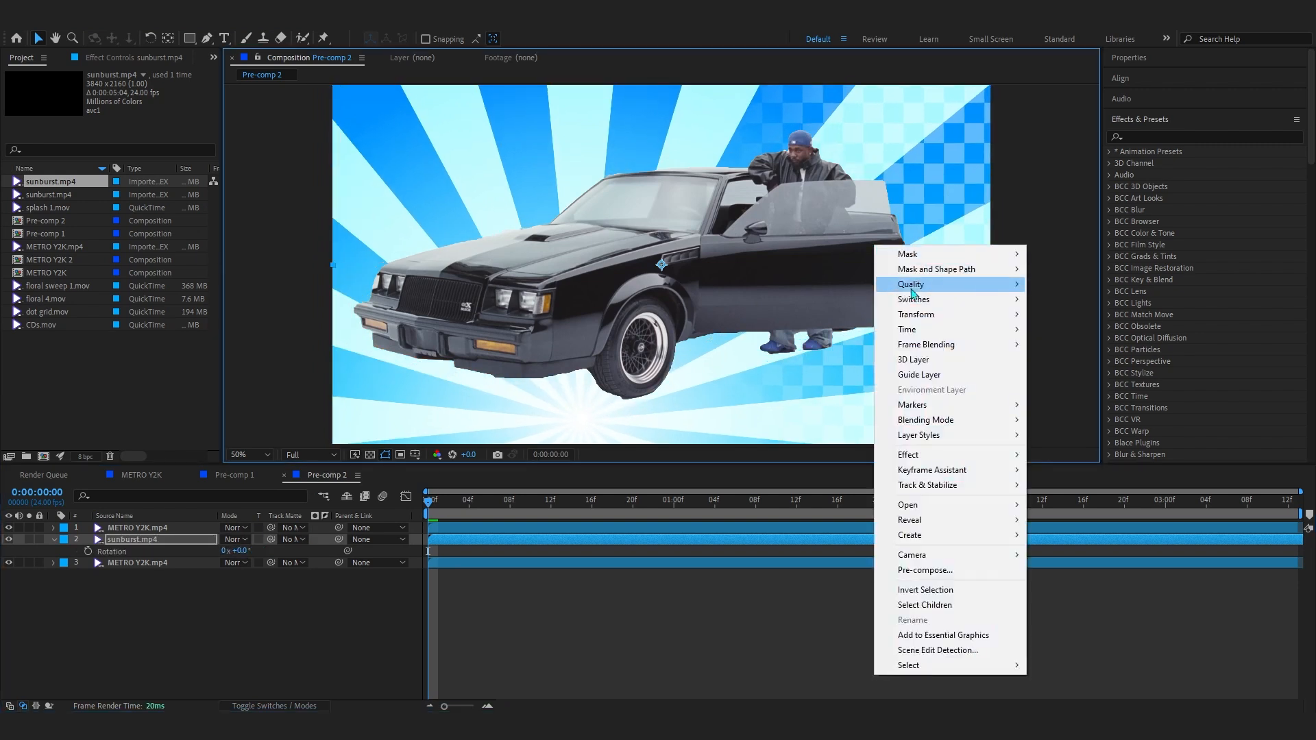
{"action": "mouse_move", "coordinate": [916, 321]}
{"action": "left_click", "coordinate": [1069, 436]}
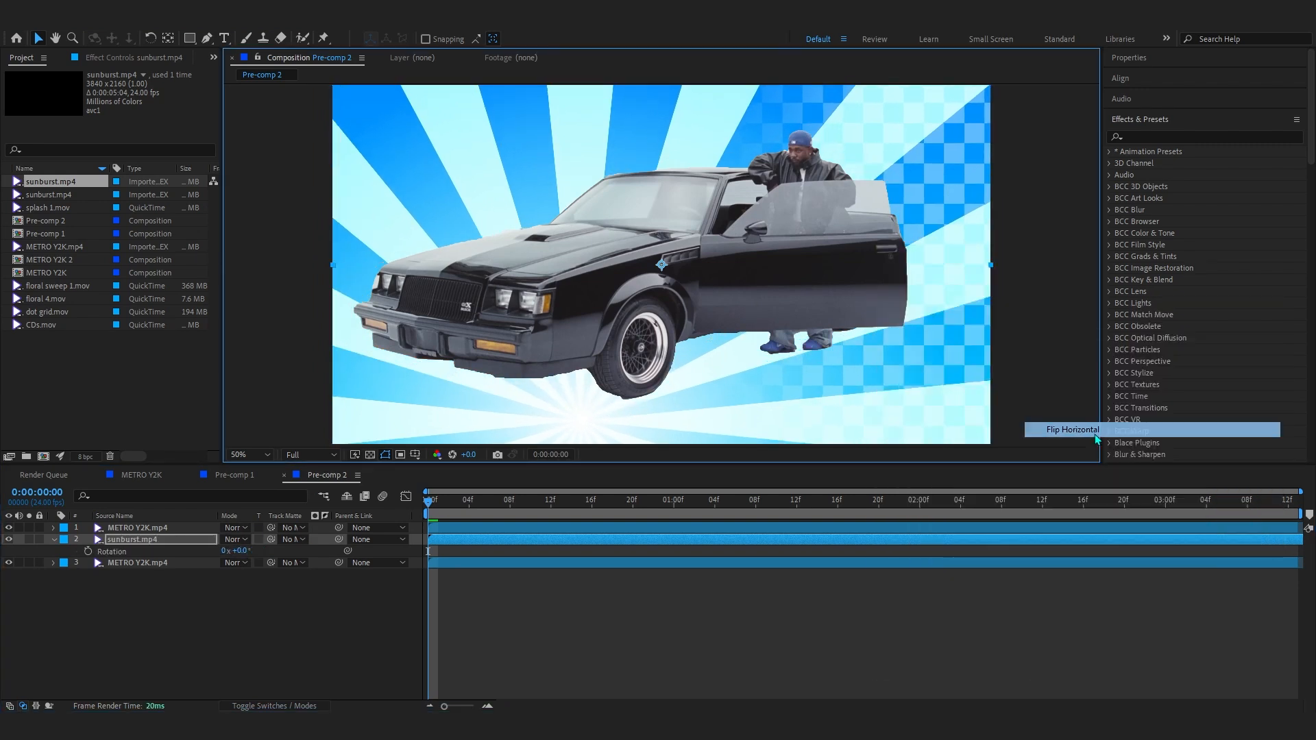
{"action": "right_click", "coordinate": [914, 245]}
{"action": "mouse_move", "coordinate": [953, 311]}
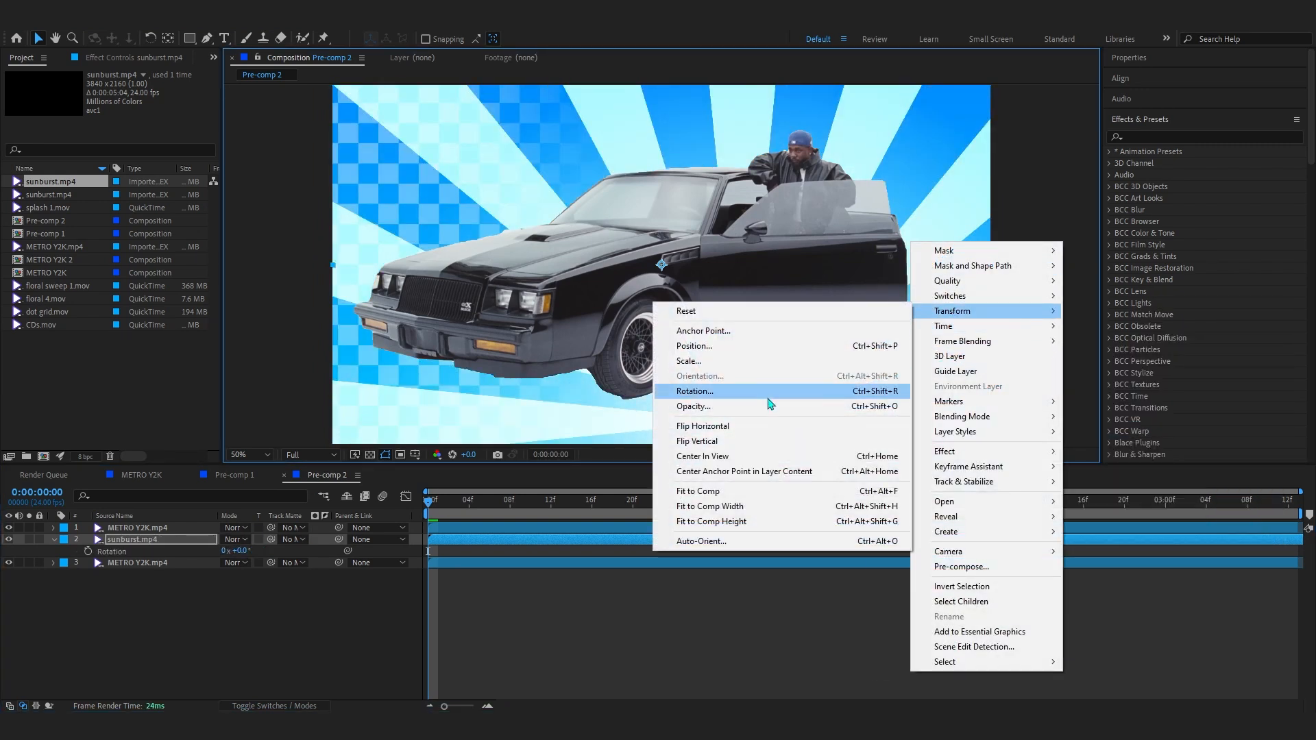
{"action": "left_click", "coordinate": [744, 461]}
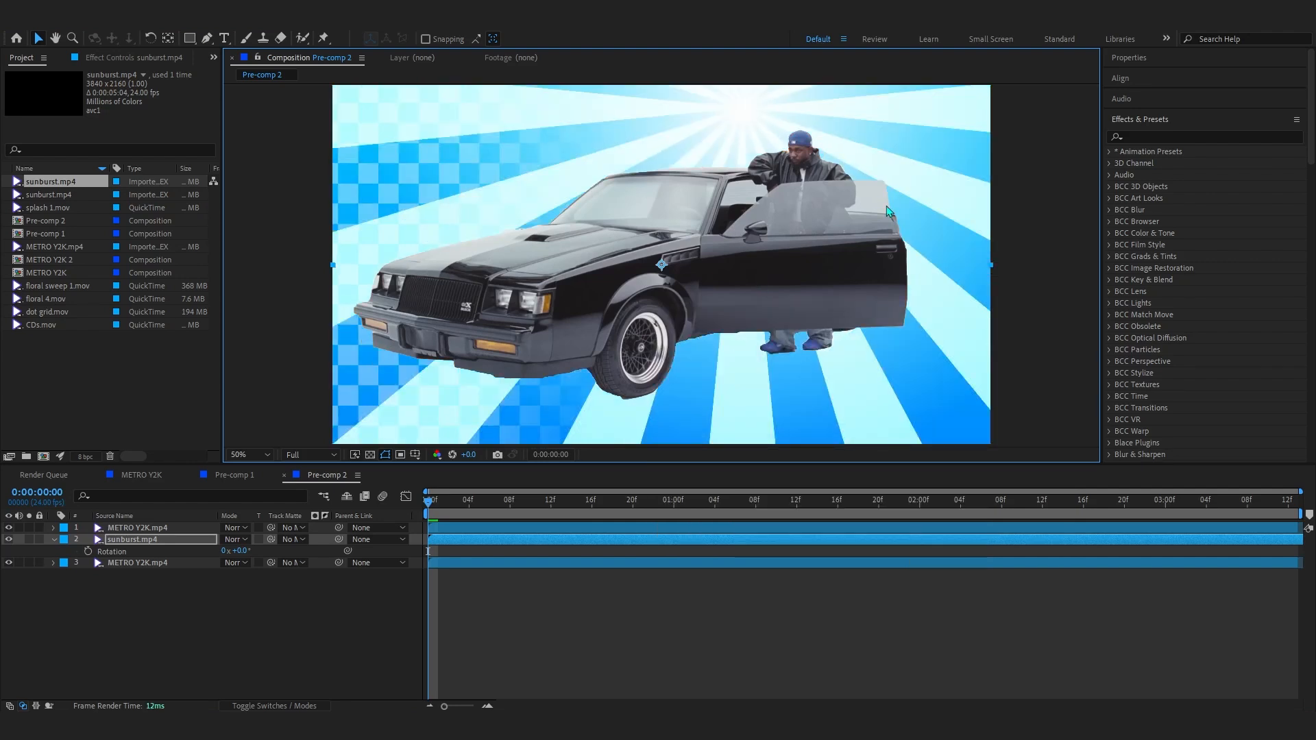
{"action": "left_click_drag", "start_coordinate": [239, 555], "coordinate": [237, 555]}
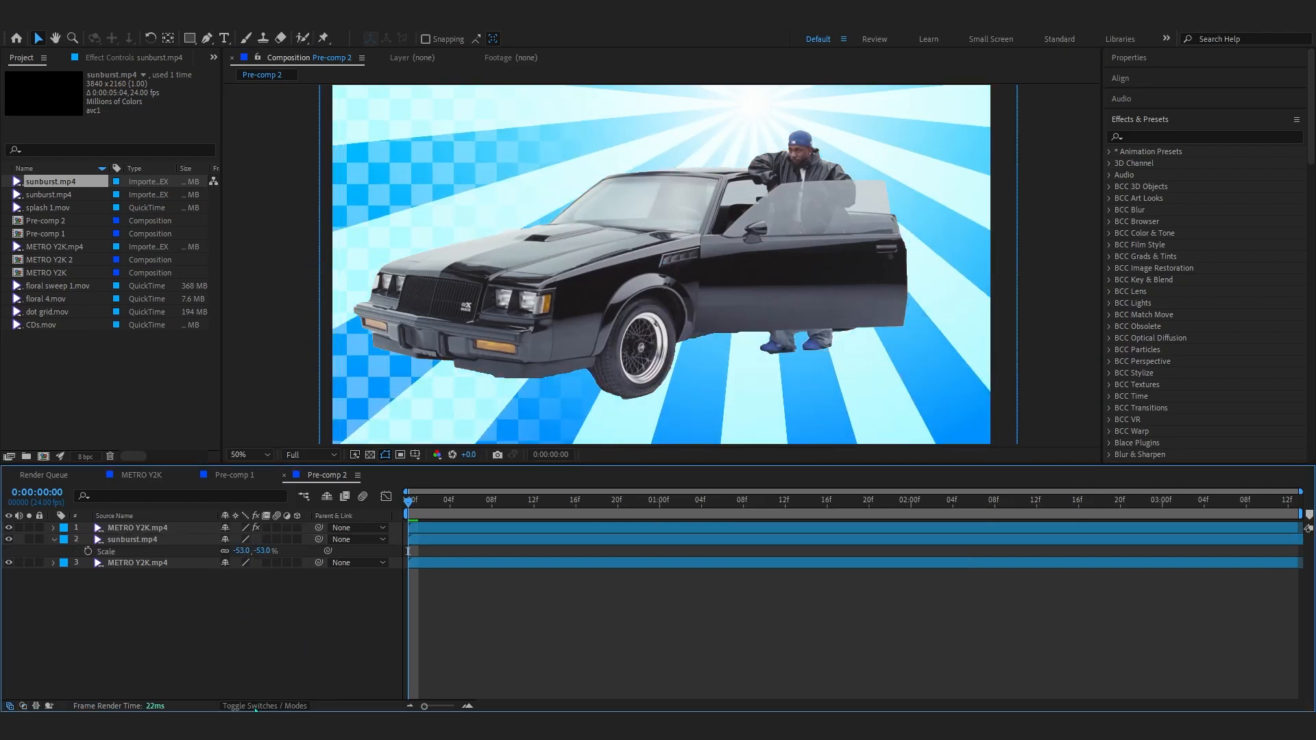
- Set the sunburst layer's blending mode to Overlay
{"action": "left_click", "coordinate": [243, 541]}
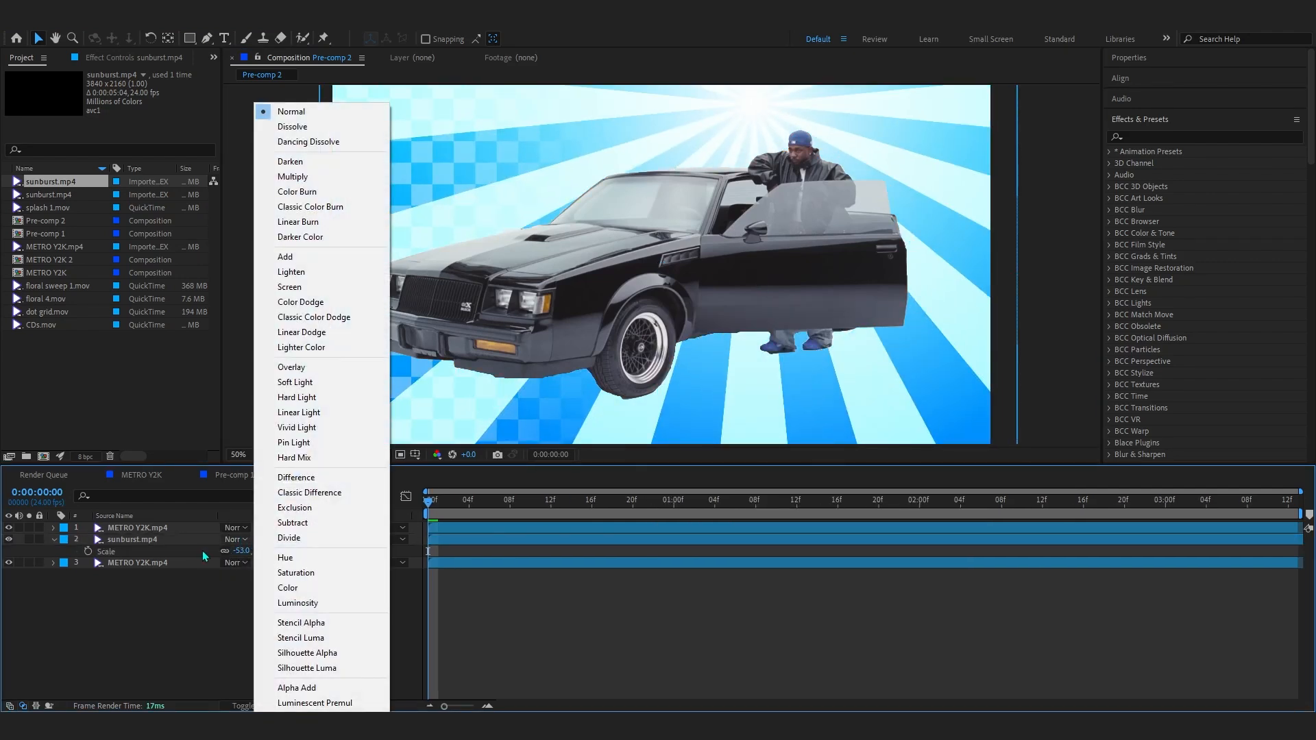
{"action": "left_click", "coordinate": [246, 542]}
{"action": "left_click", "coordinate": [227, 540]}
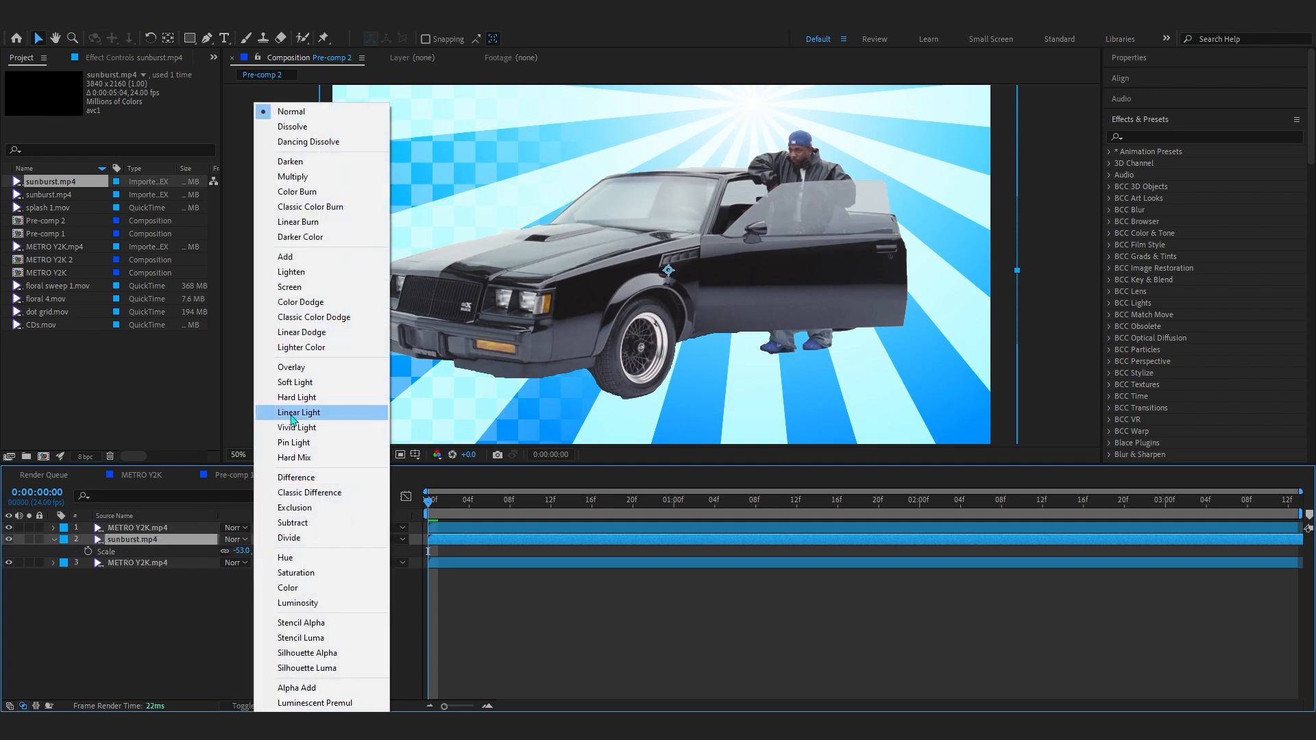
{"action": "left_click", "coordinate": [301, 367]}
- Try the Hard Light blending mode on the sunburst layer and return it to Overlay
{"action": "left_click", "coordinate": [224, 542]}
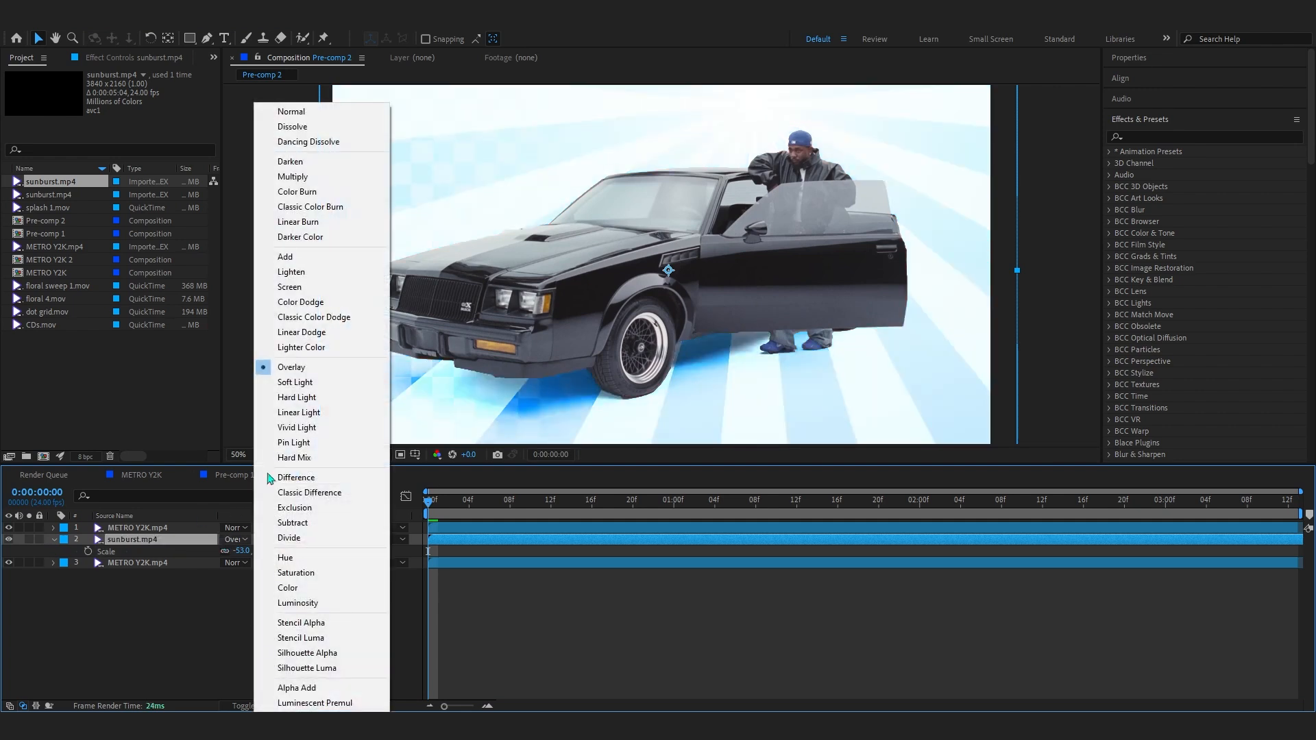
{"action": "left_click", "coordinate": [296, 384]}
{"action": "left_click", "coordinate": [235, 540]}
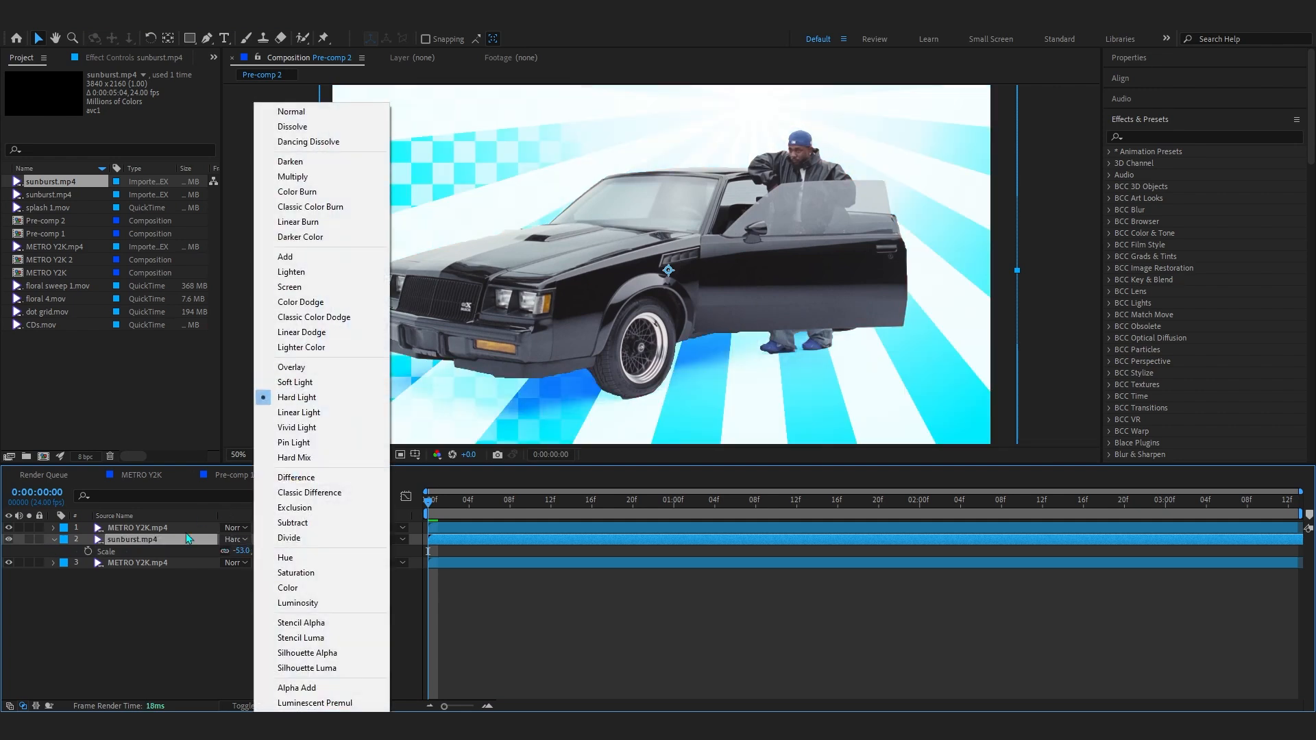
{"action": "left_click", "coordinate": [288, 470]}
{"action": "left_click", "coordinate": [231, 475]}
{"action": "left_click", "coordinate": [317, 475]}
{"action": "left_click", "coordinate": [235, 539]}
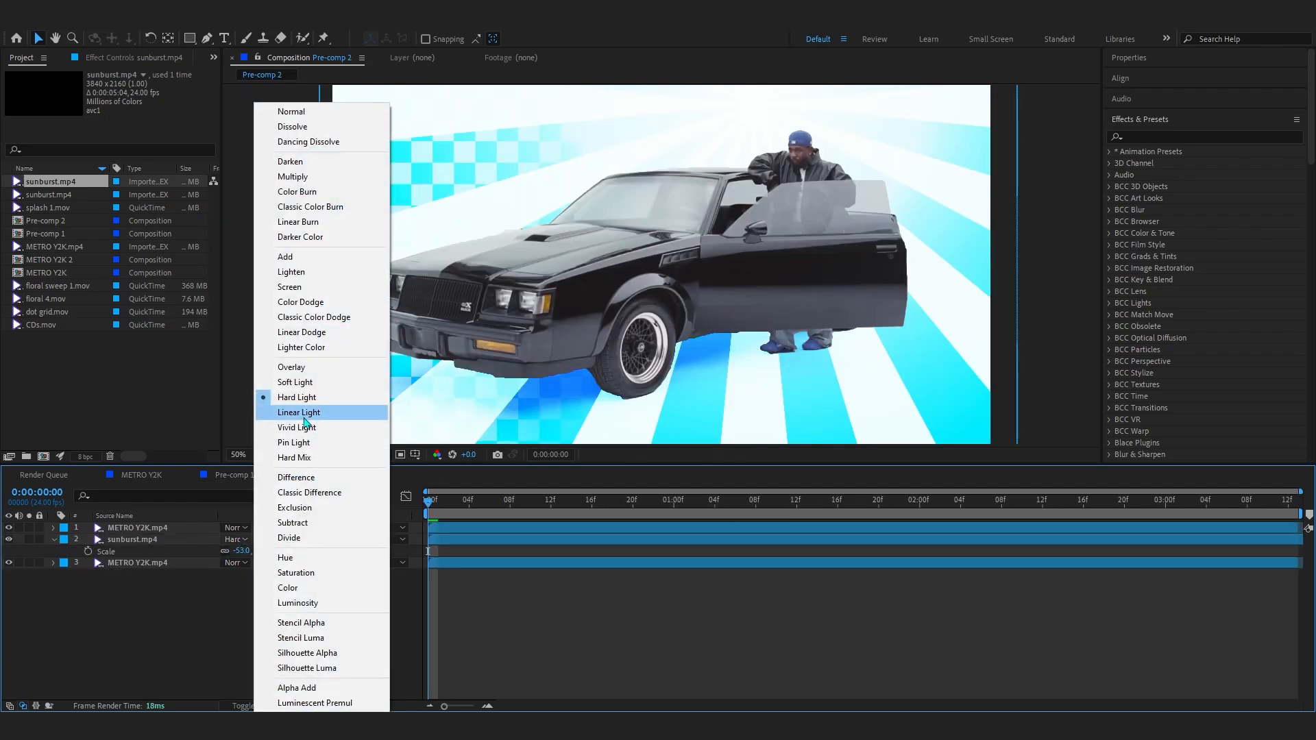
{"action": "left_click", "coordinate": [293, 367]}
- Scrub through Pre-comp 2 and toggle the sunburst layer's visibility to compare the background with and without it
{"action": "left_click_drag", "start_coordinate": [442, 510], "coordinate": [825, 392]}
{"action": "left_click", "coordinate": [459, 500]}
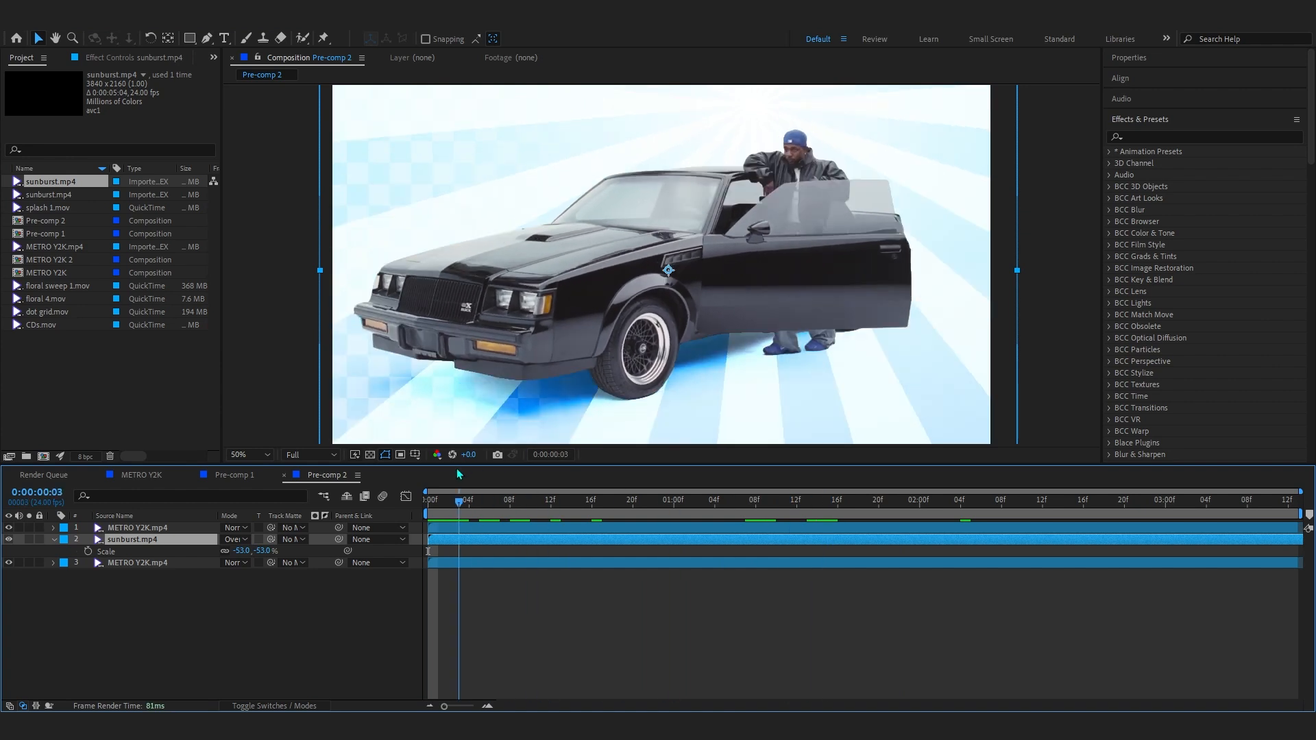
{"action": "left_click", "coordinate": [16, 551]}
{"action": "left_click", "coordinate": [11, 545]}
{"action": "left_click", "coordinate": [11, 545]}
{"action": "left_click", "coordinate": [11, 545]}
{"action": "left_click", "coordinate": [11, 545]}
{"action": "left_click", "coordinate": [11, 545]}
{"action": "mouse_move", "coordinate": [617, 502]}
{"action": "left_mouse_down"}
{"action": "mouse_move", "coordinate": [743, 503]}
{"action": "mouse_move", "coordinate": [544, 504]}
{"action": "mouse_move", "coordinate": [679, 516]}
{"action": "mouse_move", "coordinate": [567, 504]}
{"action": "mouse_move", "coordinate": [624, 504]}
{"action": "left_mouse_up"}
- Add dot grid.mov from the pack's extras folder to Pre-comp 2, directly beneath the top METRO Y2K layer
{"action": "key", "text": "alt+Tab"}
{"action": "left_click", "coordinate": [578, 175]}
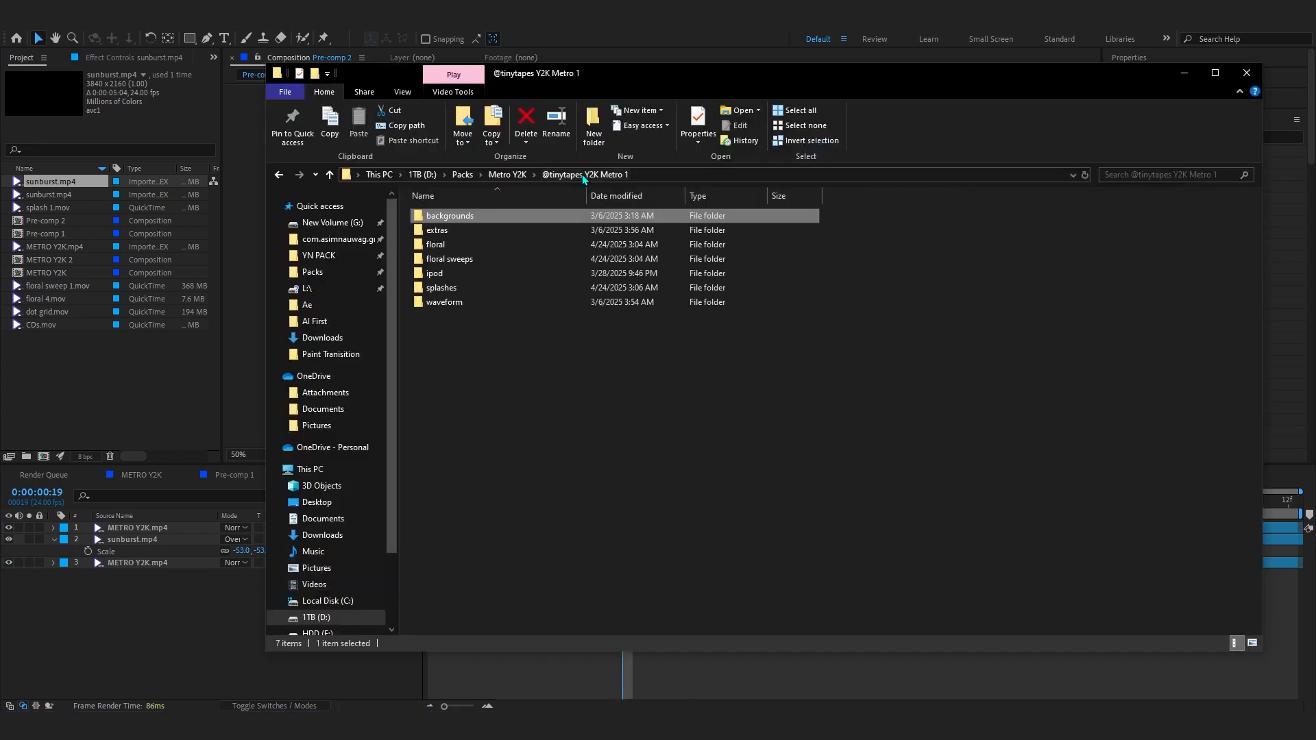
{"action": "left_click", "coordinate": [442, 235]}
{"action": "double_click", "coordinate": [441, 236]}
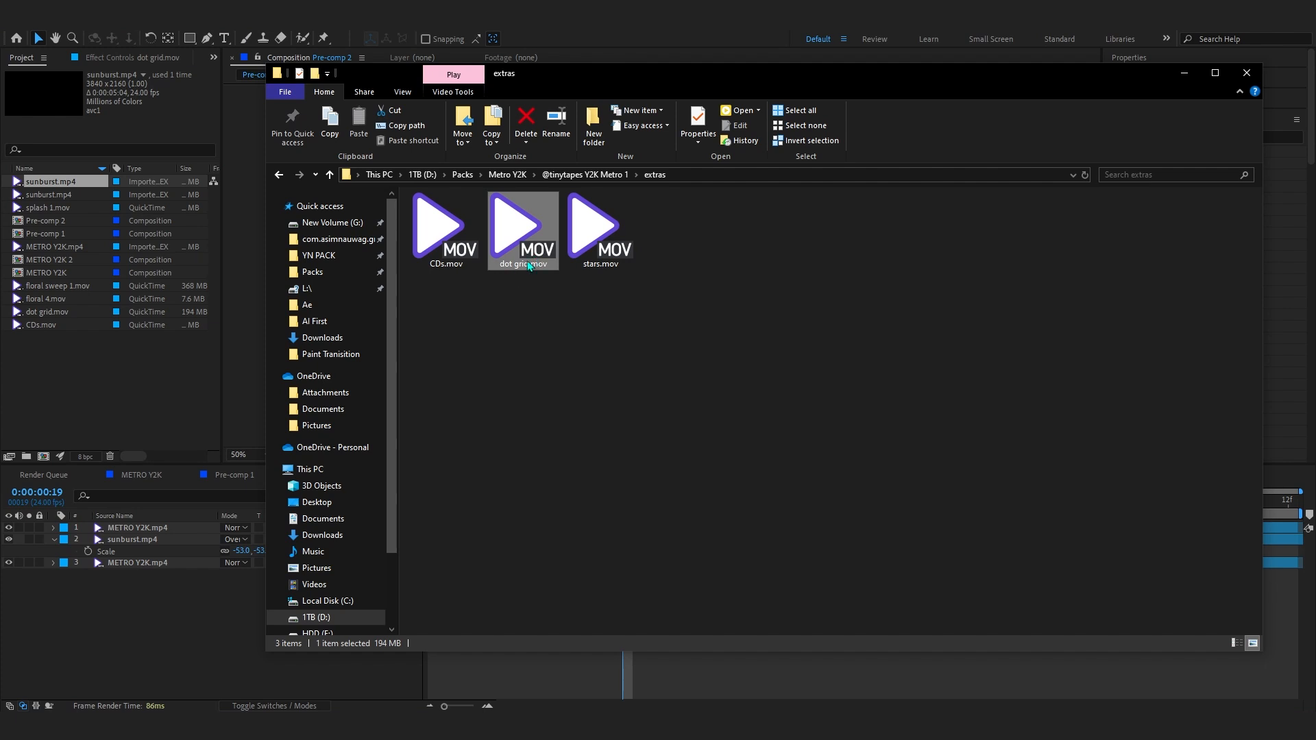
{"action": "left_click_drag", "start_coordinate": [523, 230], "coordinate": [144, 532]}
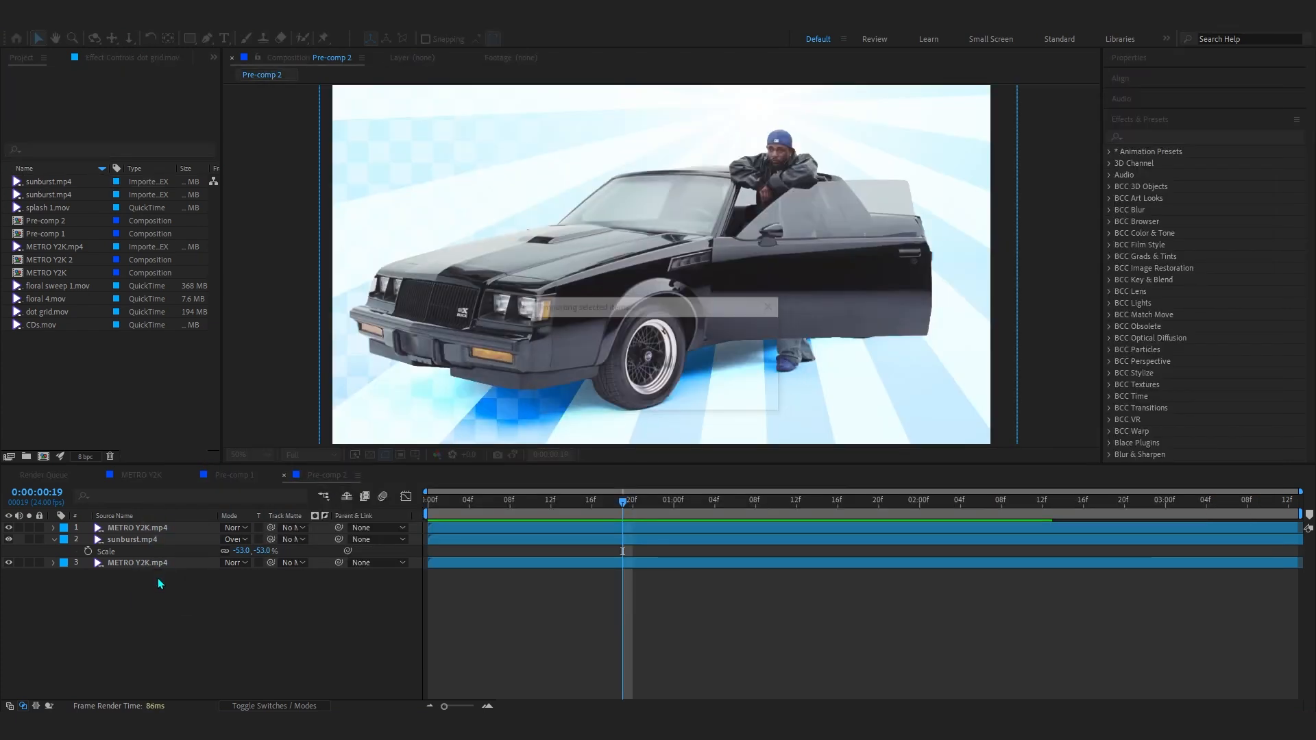
{"action": "left_click", "coordinate": [145, 529]}
{"action": "left_click_drag", "start_coordinate": [159, 554], "coordinate": [156, 546]}
- Scale the dot grid layer to 156% and preview it behind the car
{"action": "key", "text": "s"}
{"action": "left_click_drag", "start_coordinate": [240, 550], "coordinate": [278, 550]}
{"action": "key", "text": "space"}
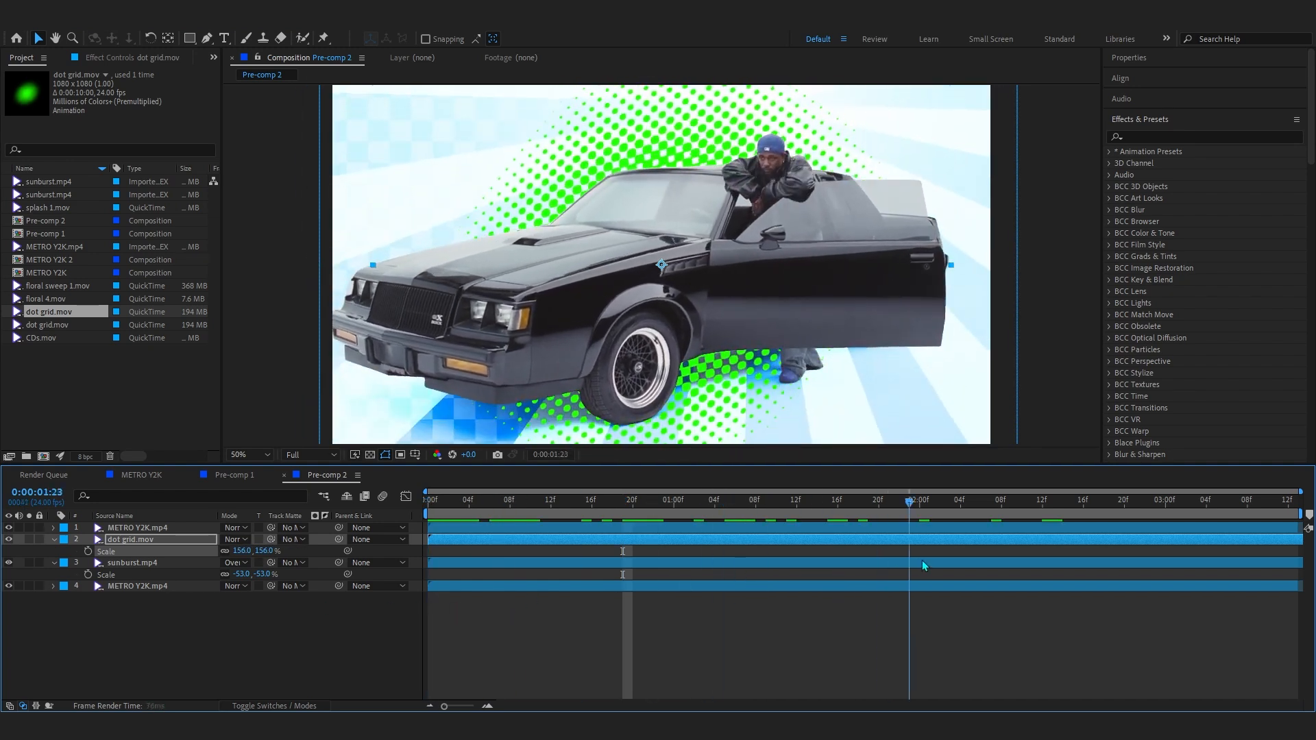
{"action": "key", "text": "space"}
- Apply Color Balance (HLS) to the dot grid layer, set its hue to +75°, and preview the composition
{"action": "key", "text": "ctrl+space"}
{"action": "type", "text": "hls"}
{"action": "key", "text": "Return"}
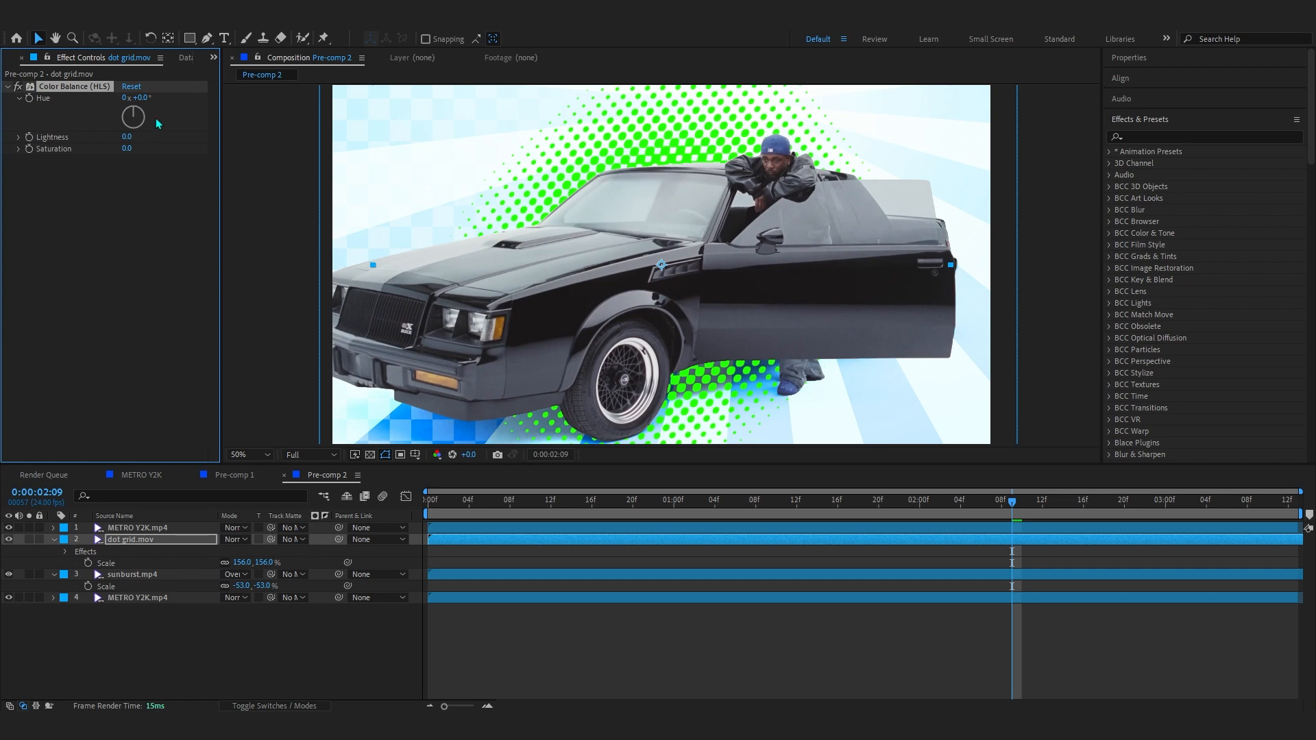
{"action": "left_click_drag", "start_coordinate": [156, 121], "coordinate": [213, 122]}
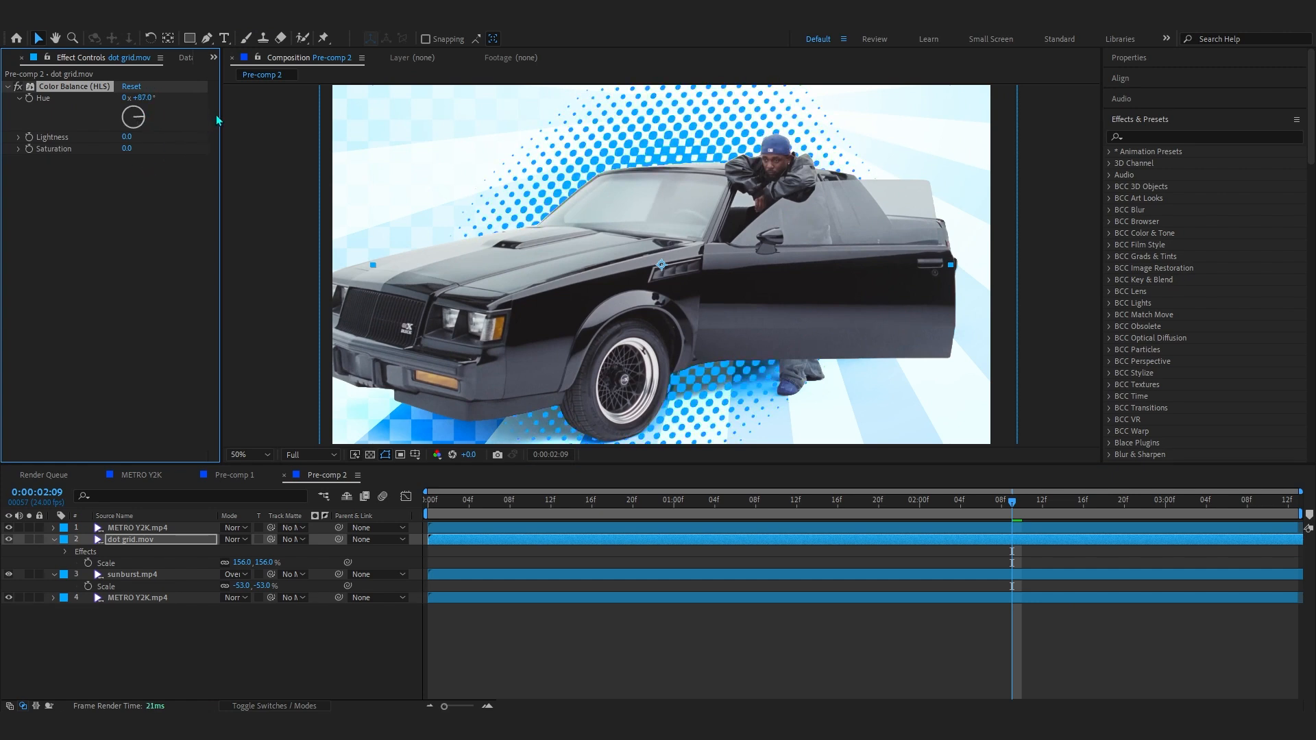
{"action": "key", "text": "space"}
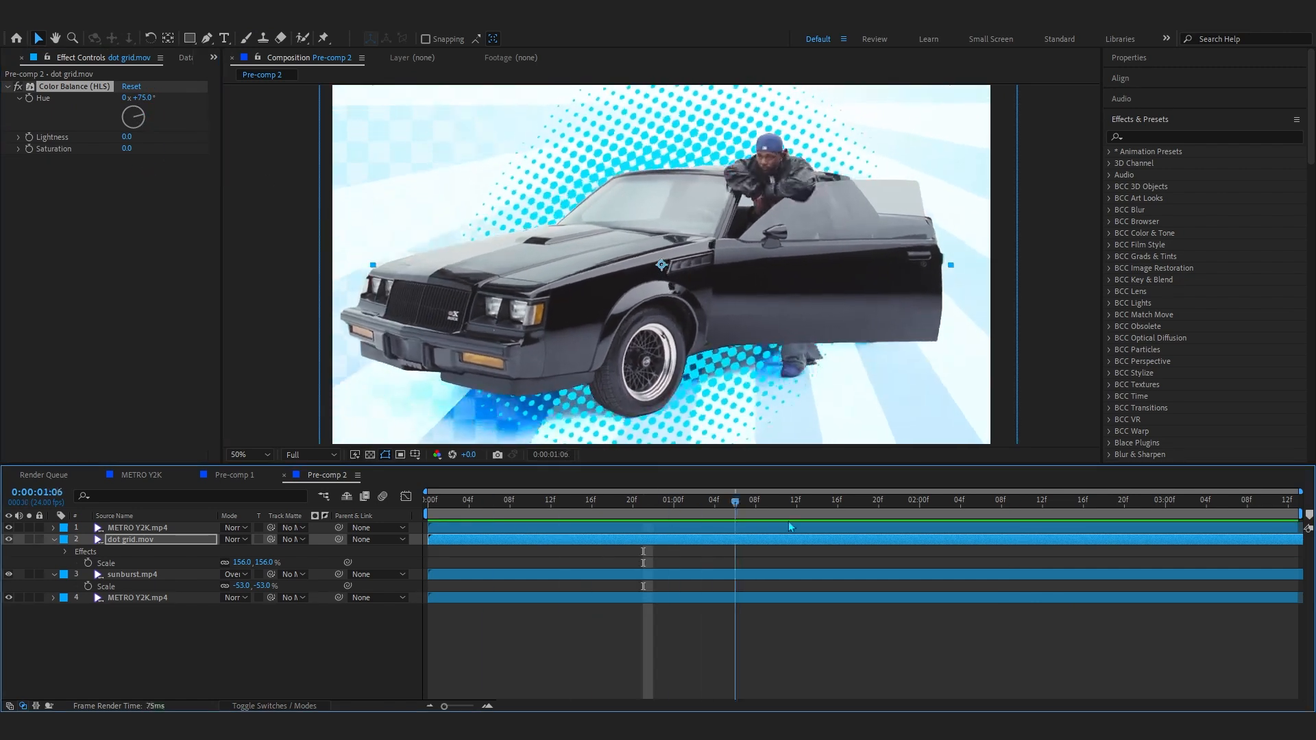
{"action": "key", "text": "ctrl+0"}
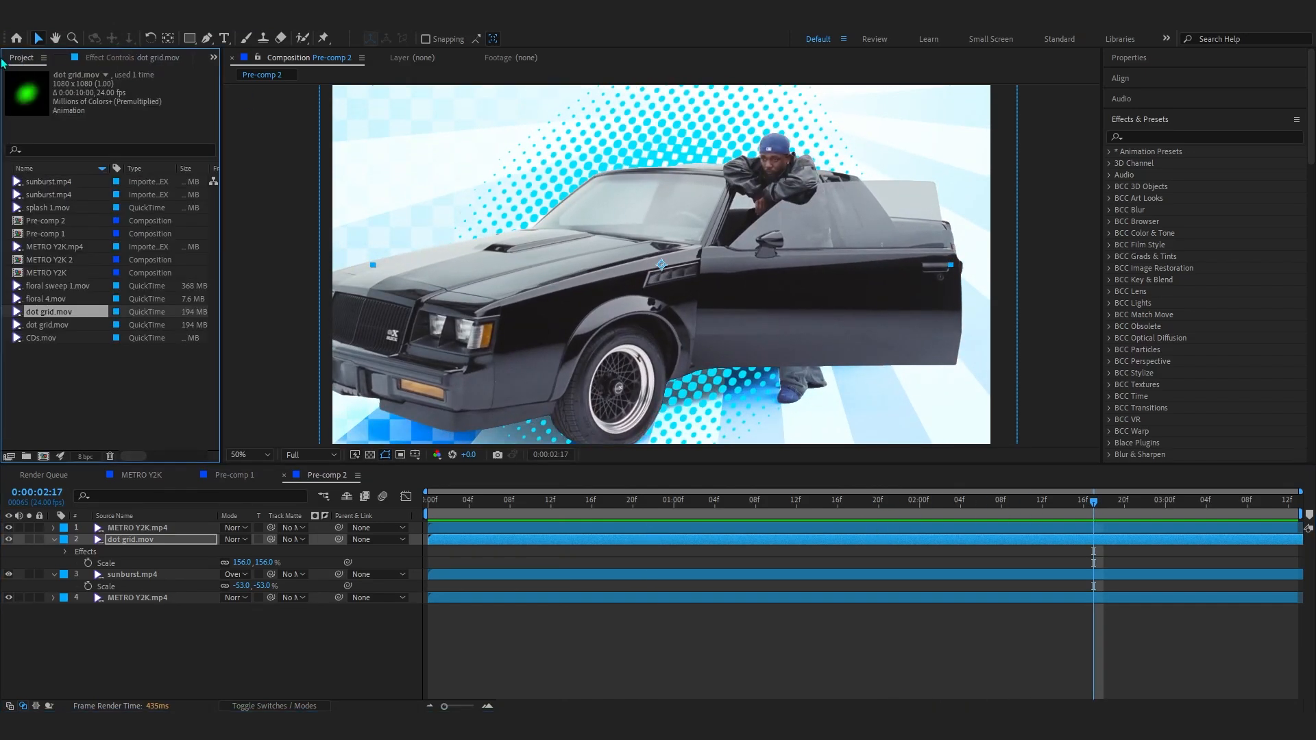
- Browse the pack's blue floral folder, preview a floral clip, and add floral 4.mov to Pre-comp 2
{"action": "key", "text": "alt+Tab"}
{"action": "key", "text": "alt+Up"}
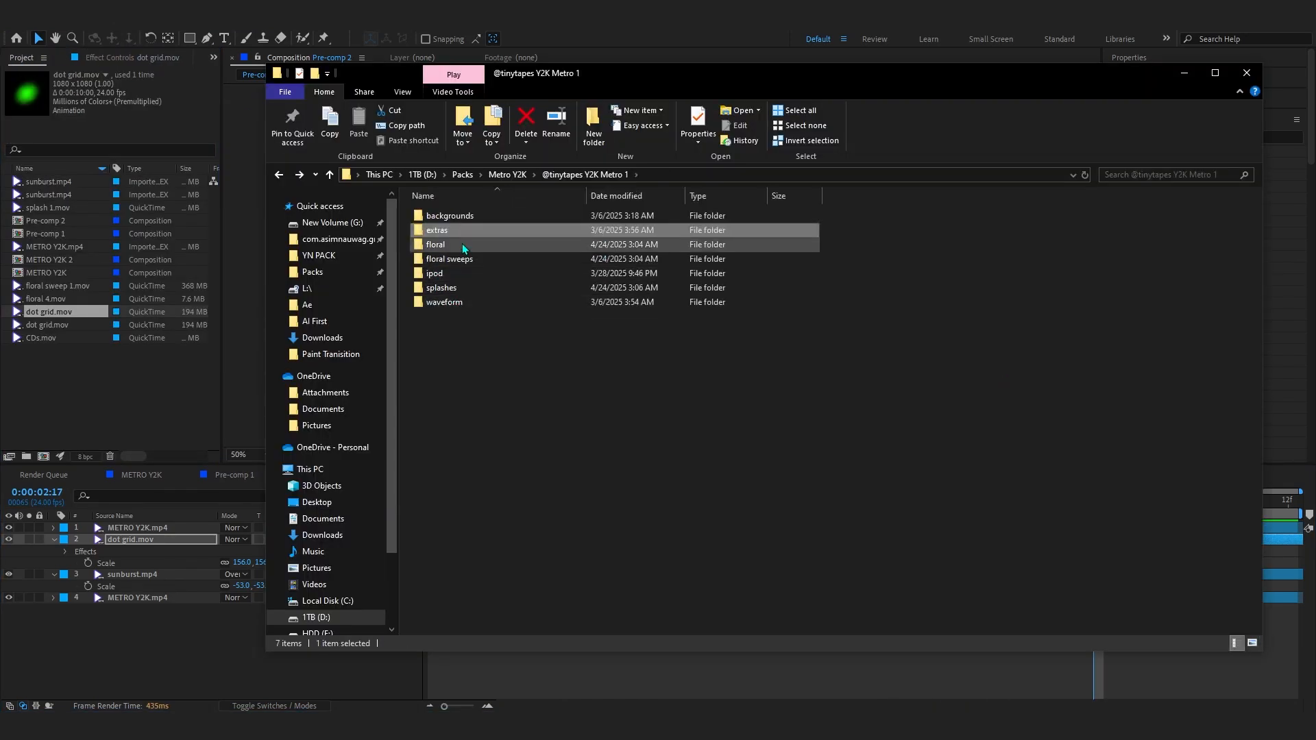
{"action": "double_click", "coordinate": [467, 241]}
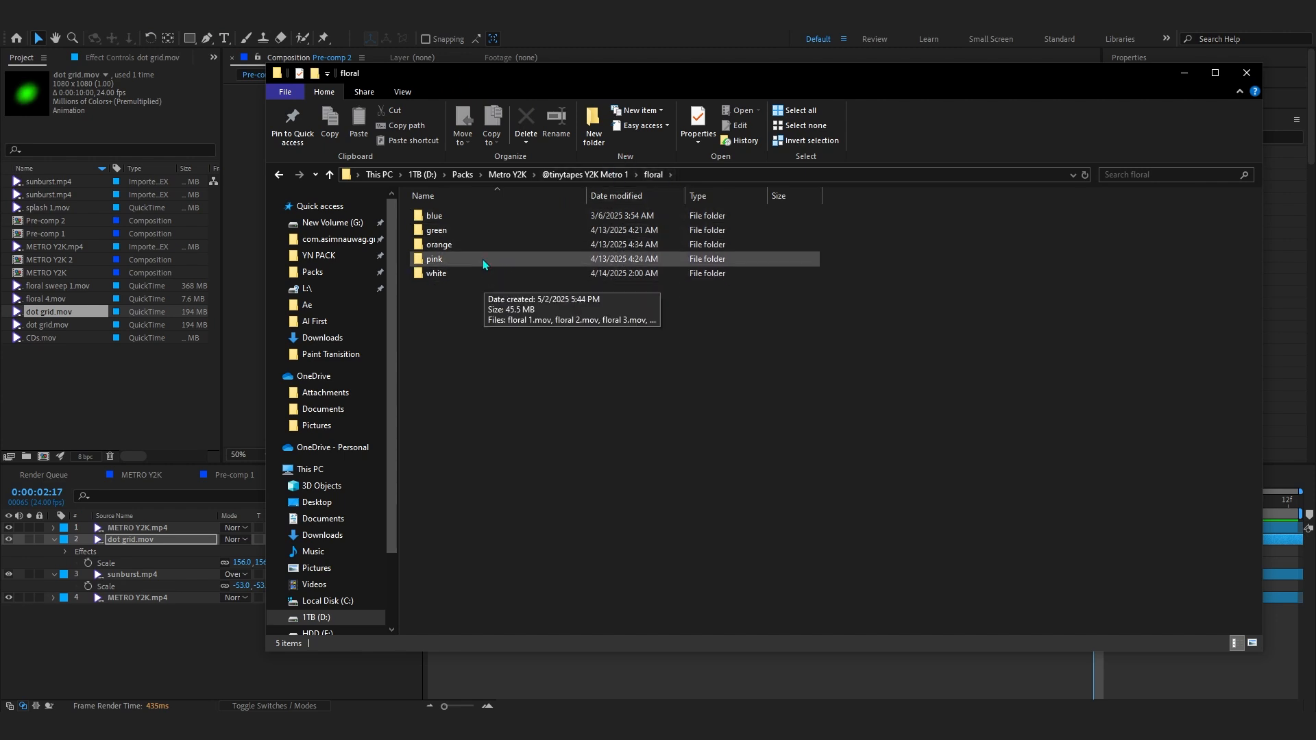
{"action": "double_click", "coordinate": [491, 218]}
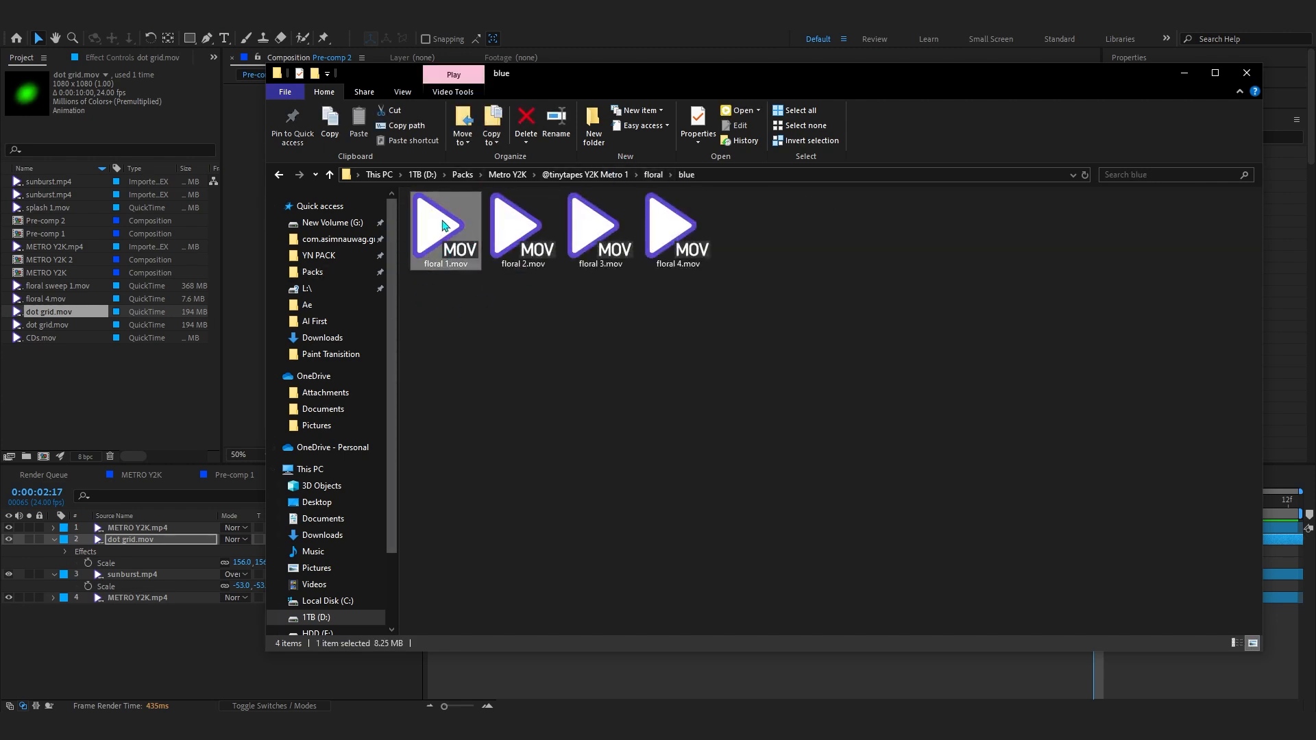
{"action": "double_click", "coordinate": [443, 225]}
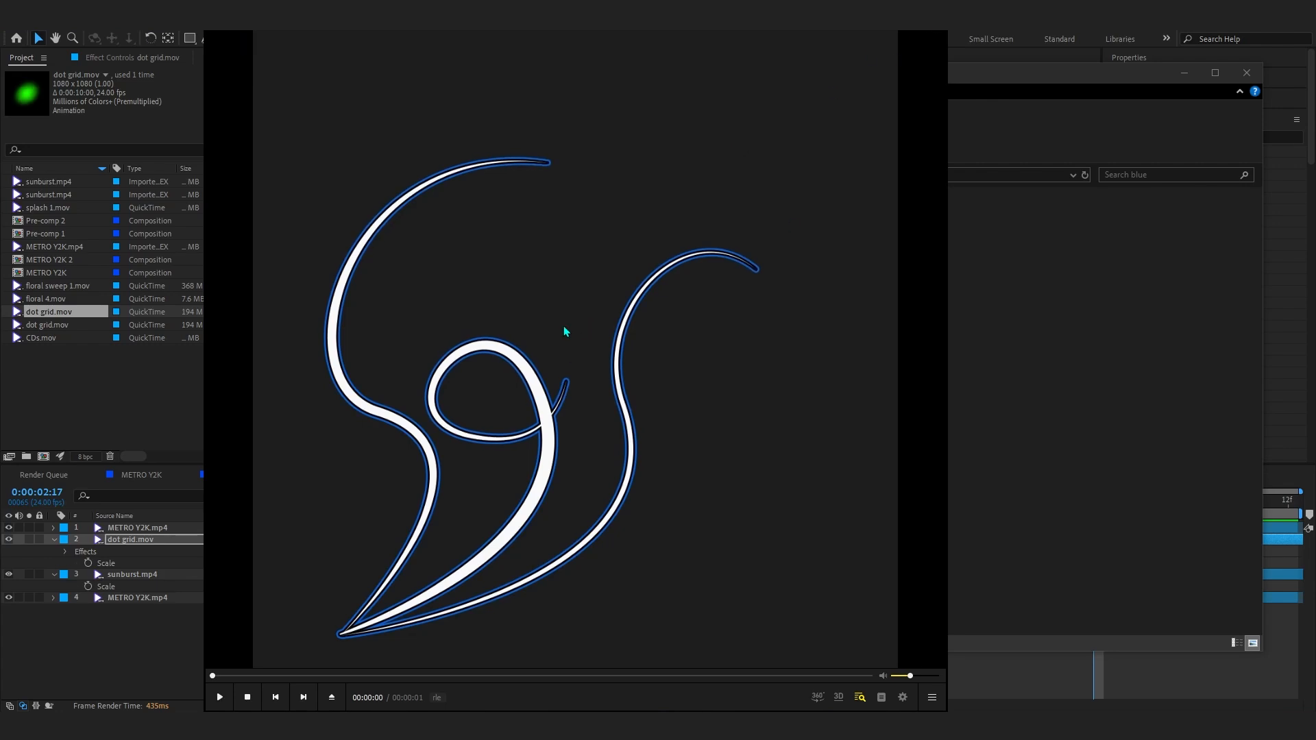
{"action": "key", "text": "alt+F4"}
{"action": "left_click_drag", "start_coordinate": [706, 264], "coordinate": [106, 606]}
- Place the floral 4 layer between the top METRO Y2K and dot grid layers, and scale it to 165%
{"action": "key", "text": "space"}
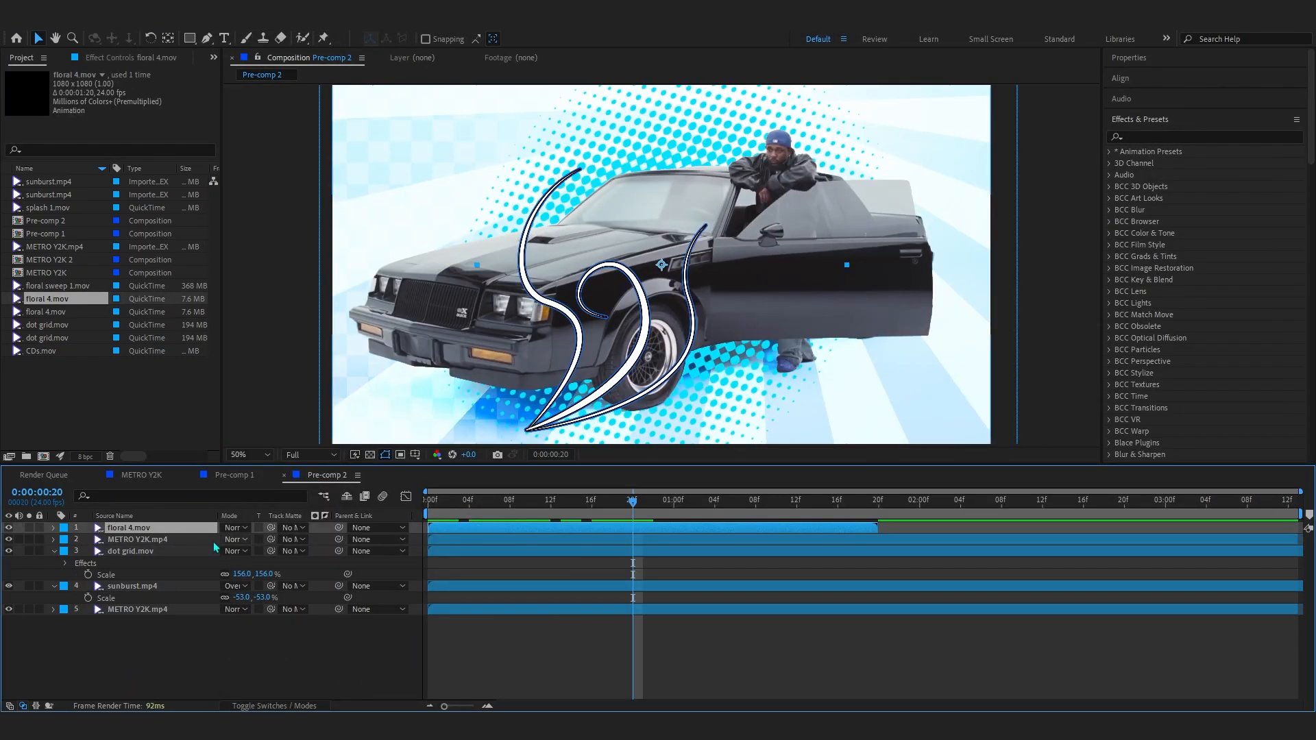
{"action": "left_click_drag", "start_coordinate": [134, 529], "coordinate": [142, 547]}
{"action": "key", "text": "s"}
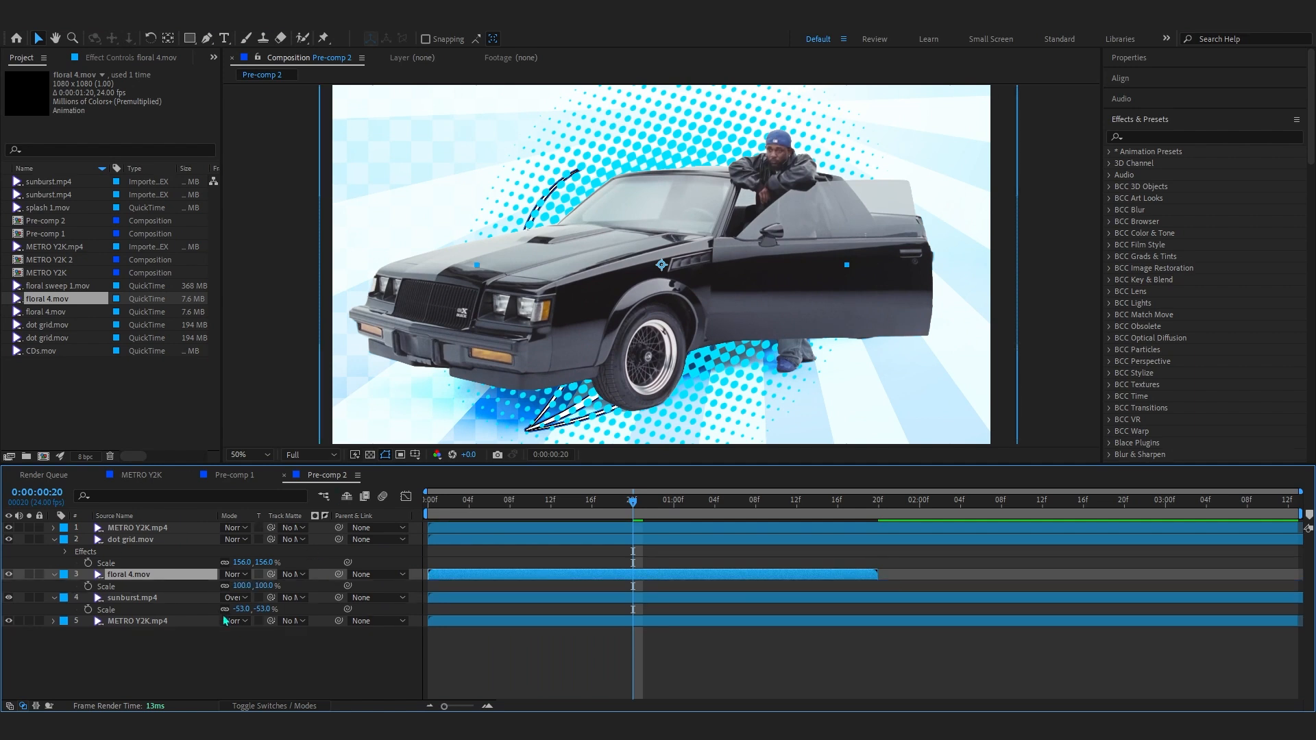
{"action": "left_click_drag", "start_coordinate": [245, 554], "coordinate": [289, 554]}
- Flip the floral 4 layer horizontally, position its strands behind the rear of the car, and preview the animation
{"action": "right_click", "coordinate": [973, 360]}
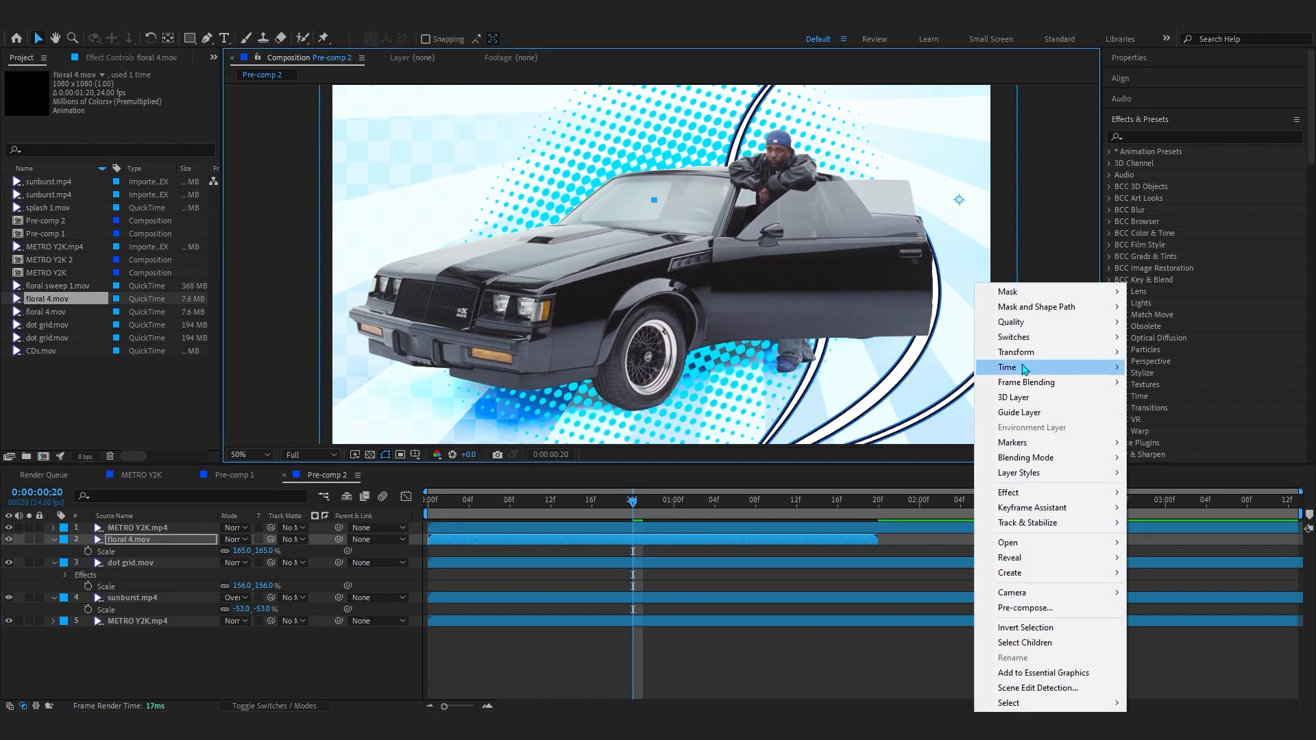
{"action": "mouse_move", "coordinate": [1016, 352]}
{"action": "left_click", "coordinate": [686, 466]}
{"action": "left_click", "coordinate": [621, 503]}
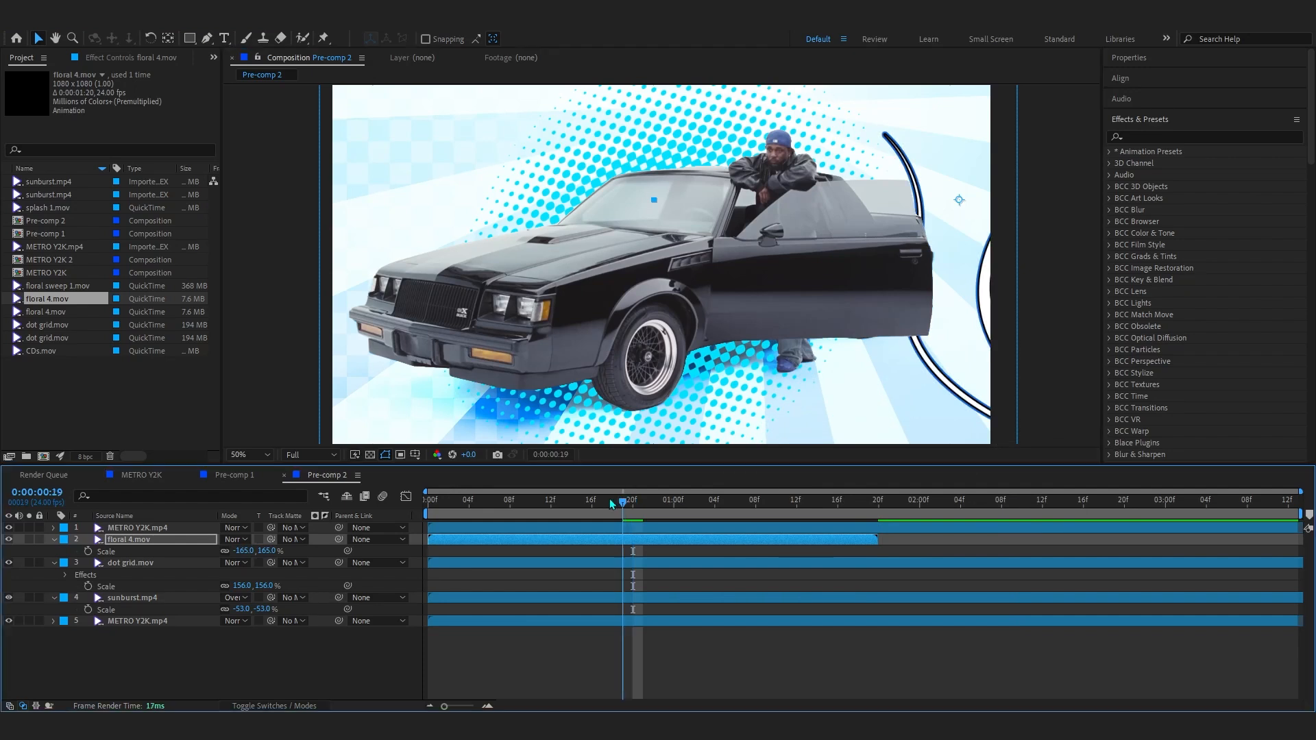
{"action": "key", "text": "space"}
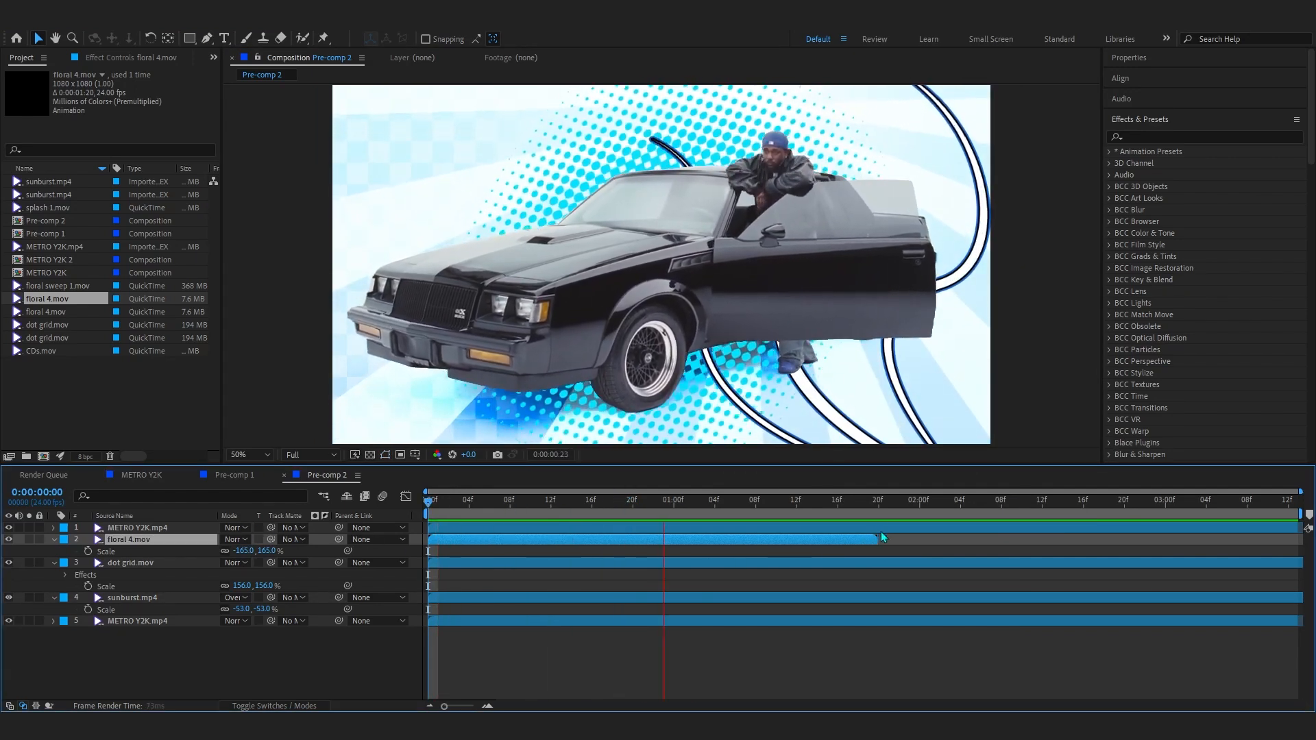
{"action": "key", "text": "space"}
- Freeze the floral 4 layer on its last frame and preview Pre-comp 2
{"action": "right_click", "coordinate": [835, 541]}
{"action": "mouse_move", "coordinate": [867, 212]}
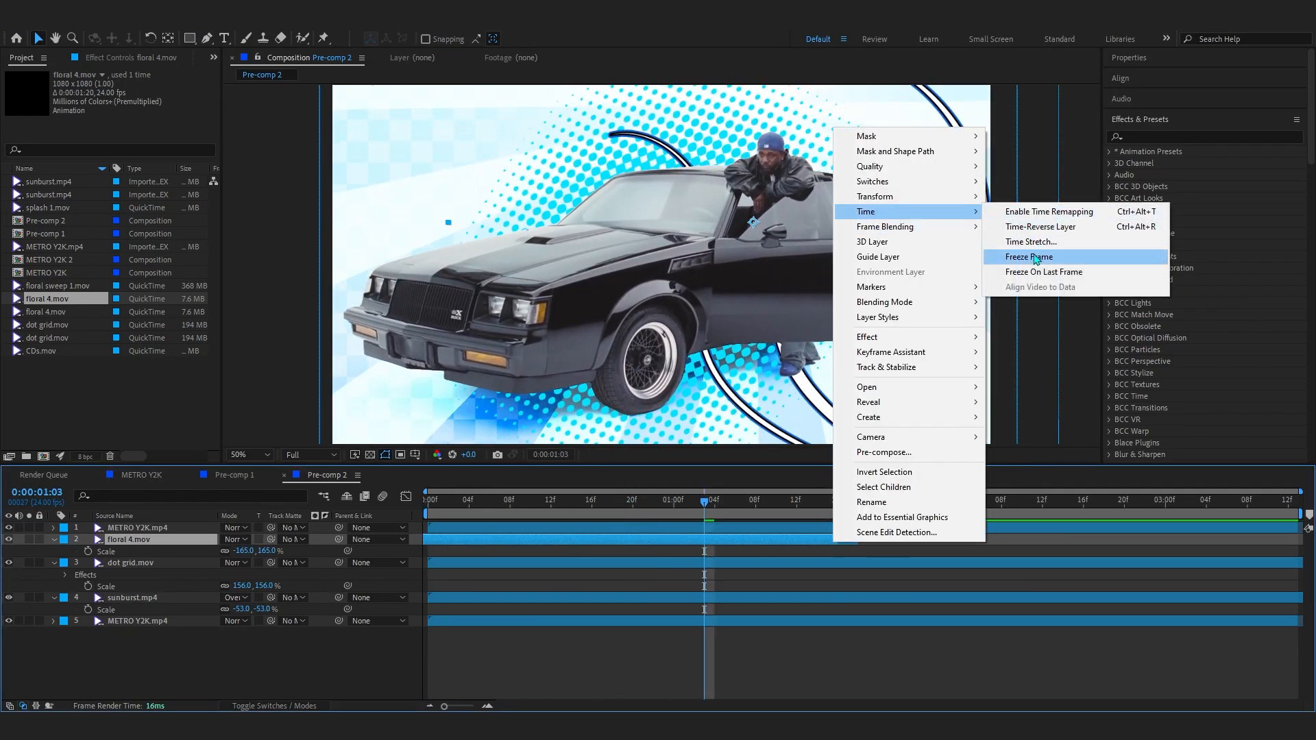
{"action": "left_click", "coordinate": [1034, 272]}
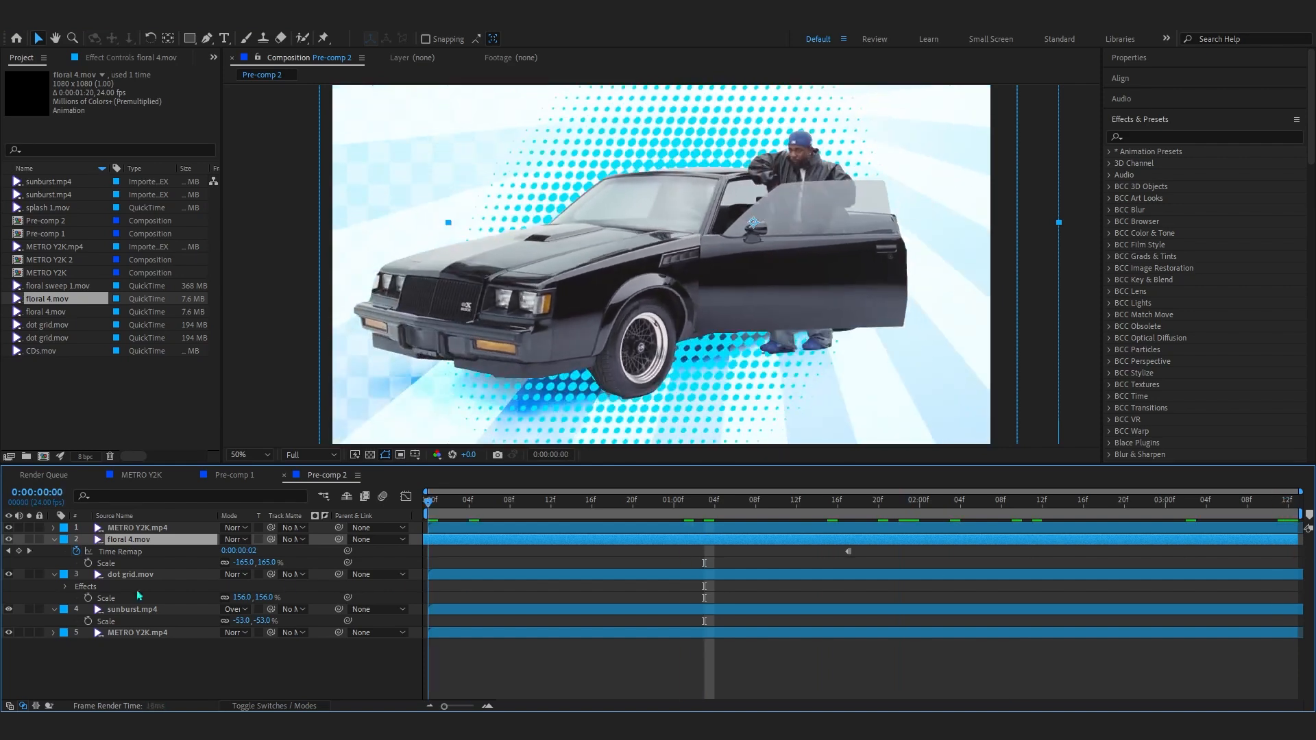
{"action": "key", "text": "space"}
- Add floral sweep 1.mov from the blue floral sweeps folder between the sunburst and bottom METRO Y2K layers, and preview it
{"action": "key", "text": "alt+Tab"}
{"action": "left_click", "coordinate": [439, 334]}
{"action": "left_click", "coordinate": [451, 257]}
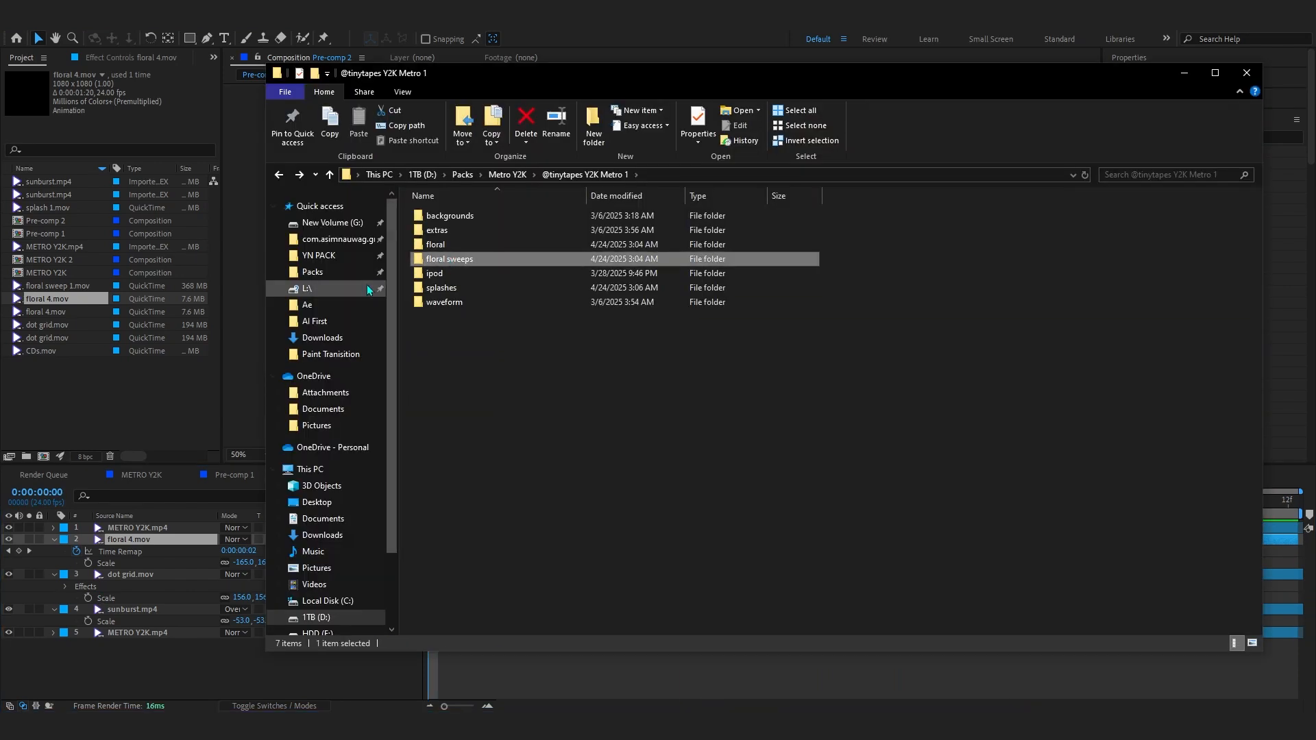
{"action": "double_click", "coordinate": [449, 258]}
{"action": "double_click", "coordinate": [435, 216]}
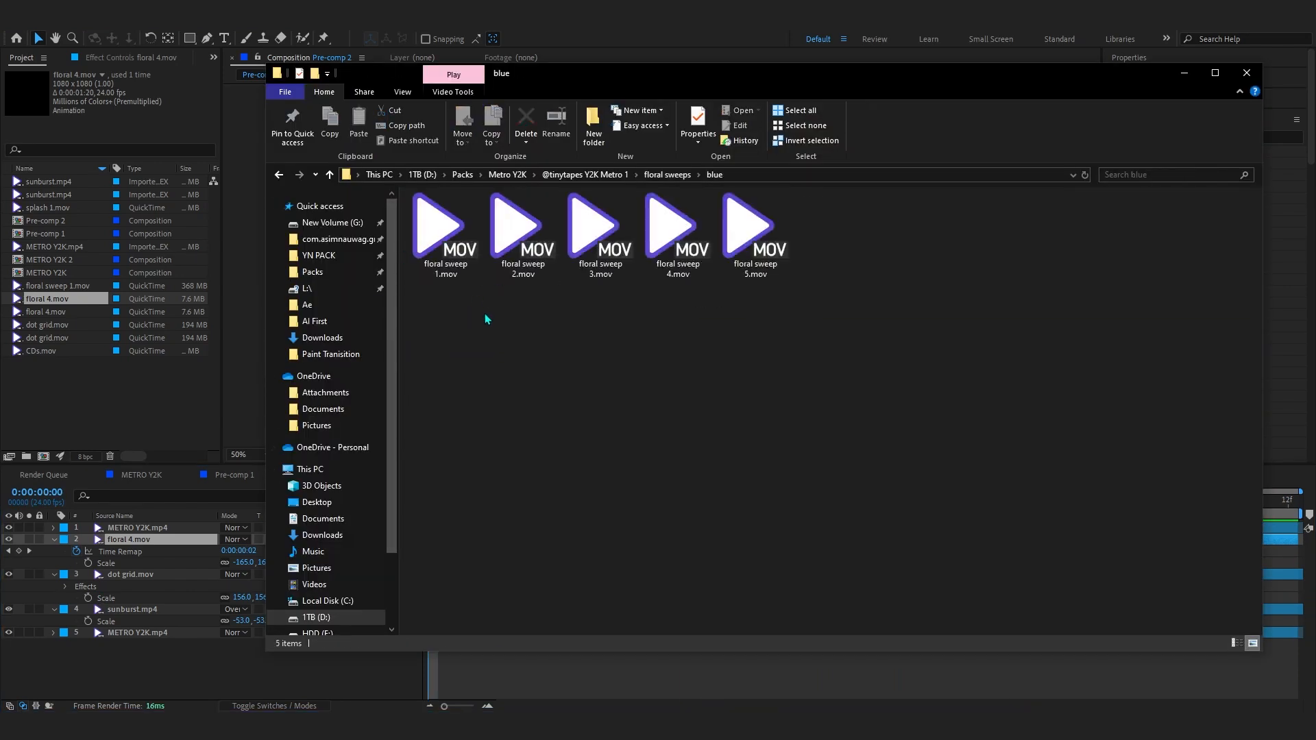
{"action": "left_click", "coordinate": [439, 261]}
{"action": "double_click", "coordinate": [479, 236]}
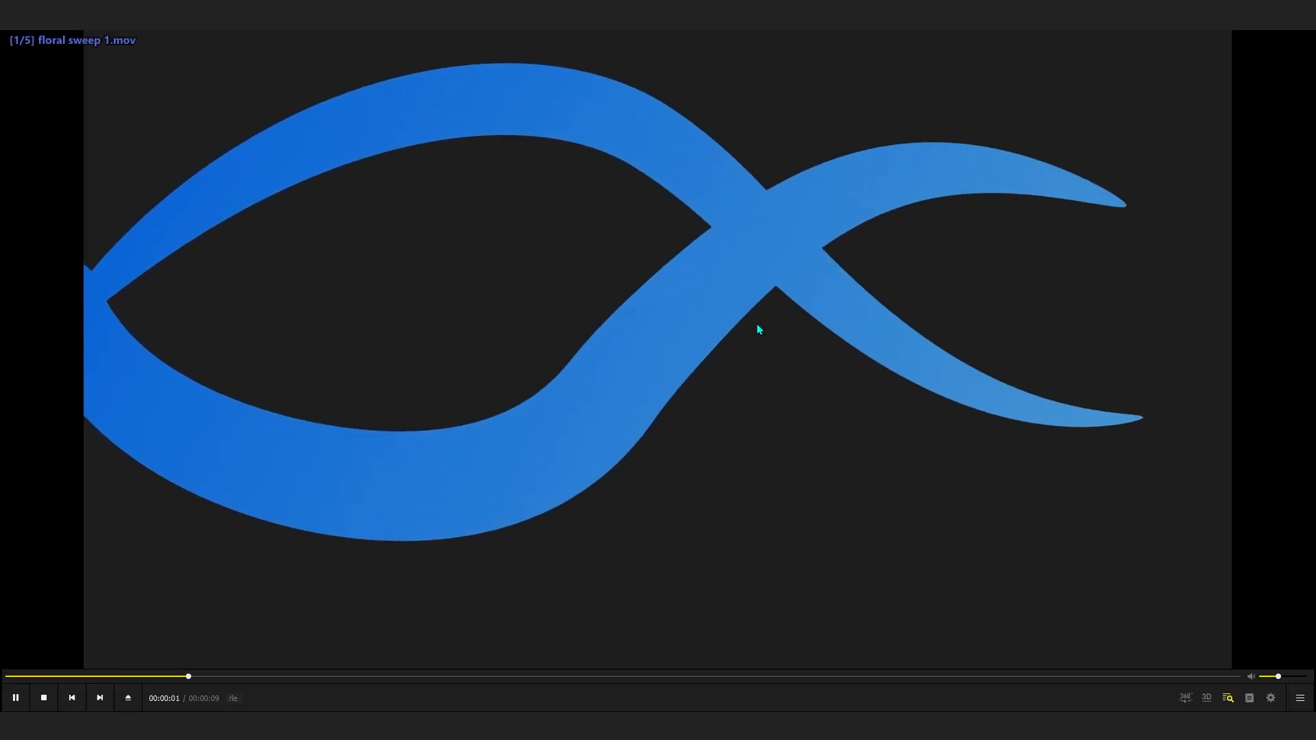
{"action": "left_click_drag", "start_coordinate": [445, 233], "coordinate": [152, 639]}
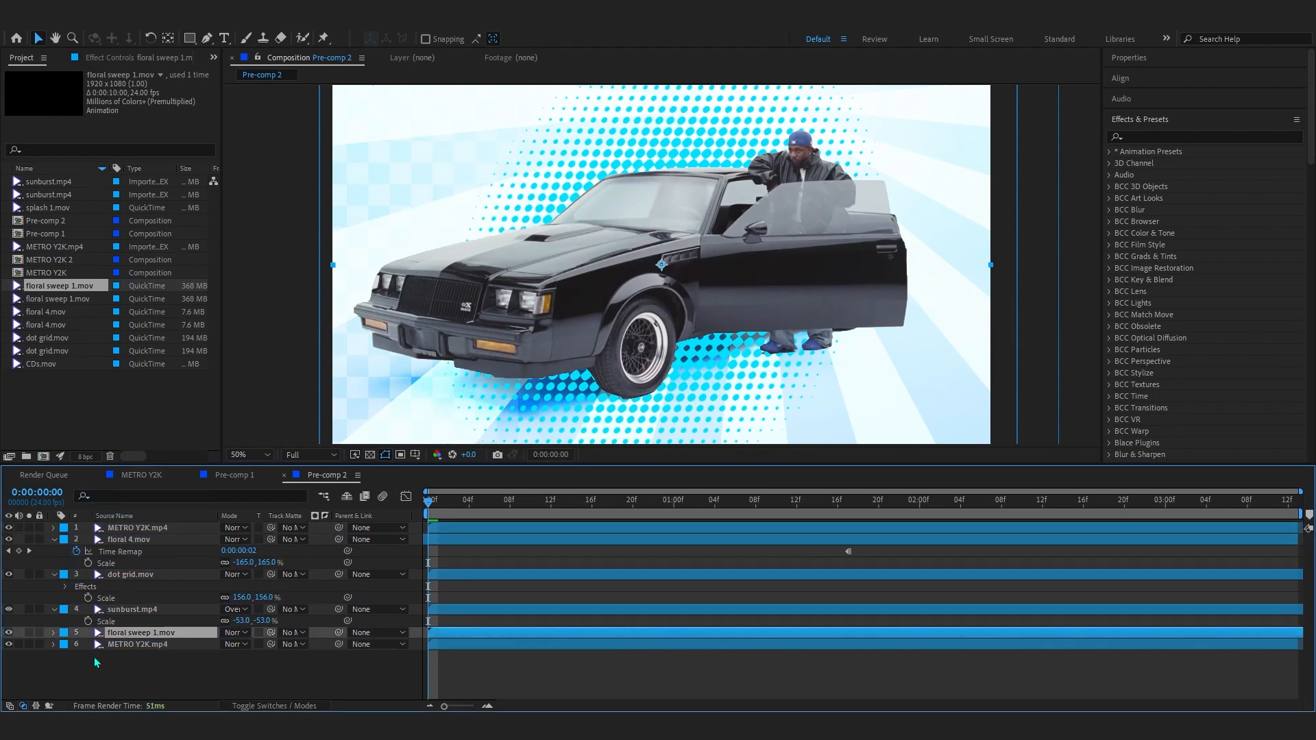
{"action": "key", "text": "s"}
{"action": "key", "text": "comma"}
{"action": "left_click_drag", "start_coordinate": [523, 510], "coordinate": [644, 555]}
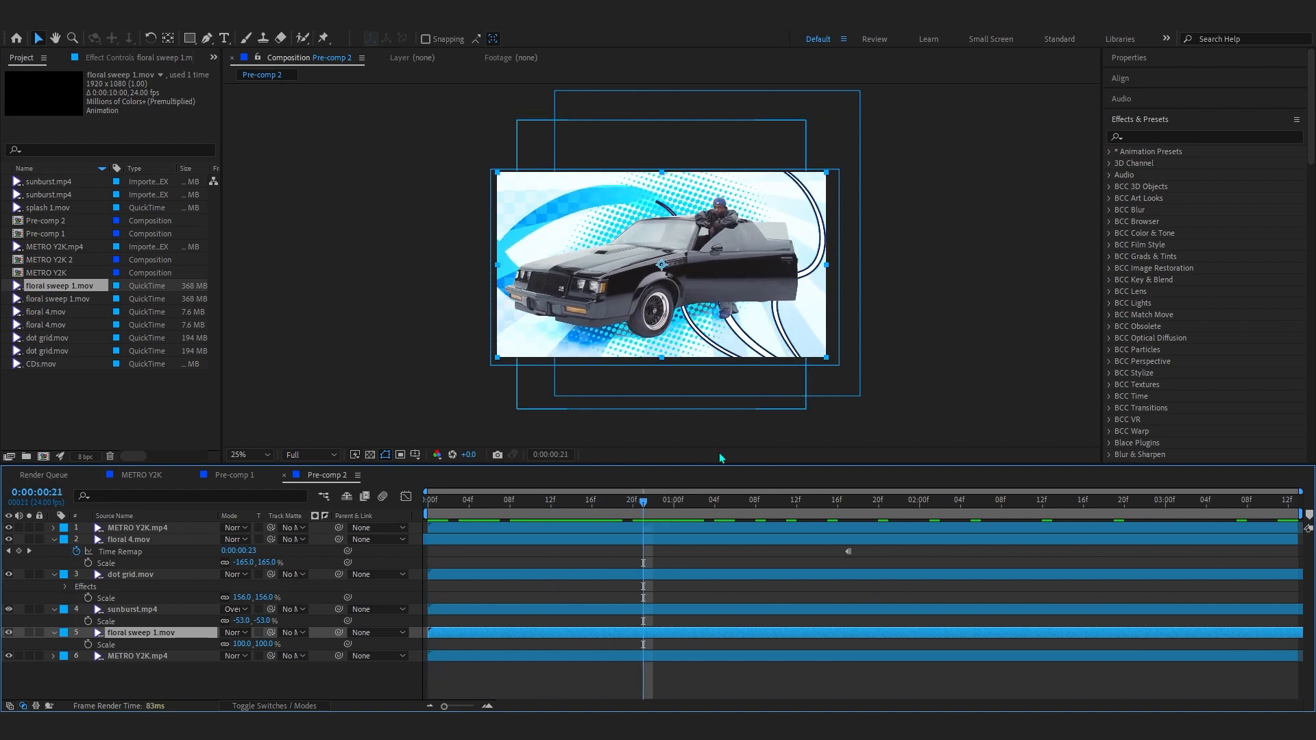
{"action": "key", "text": "space"}
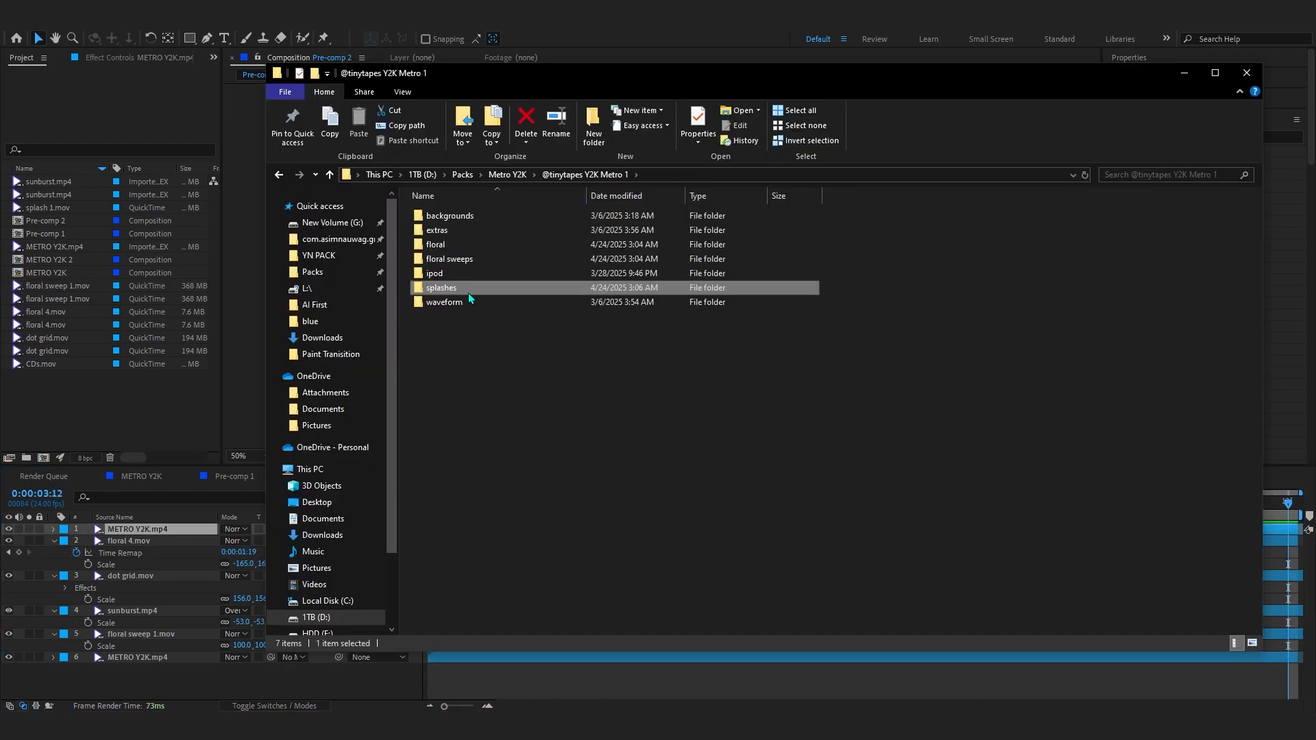
- Import splash 1.mov, splash 2.mov and splash 3.mov from the pack's green splashes folder into the project
{"action": "double_click", "coordinate": [468, 293]}
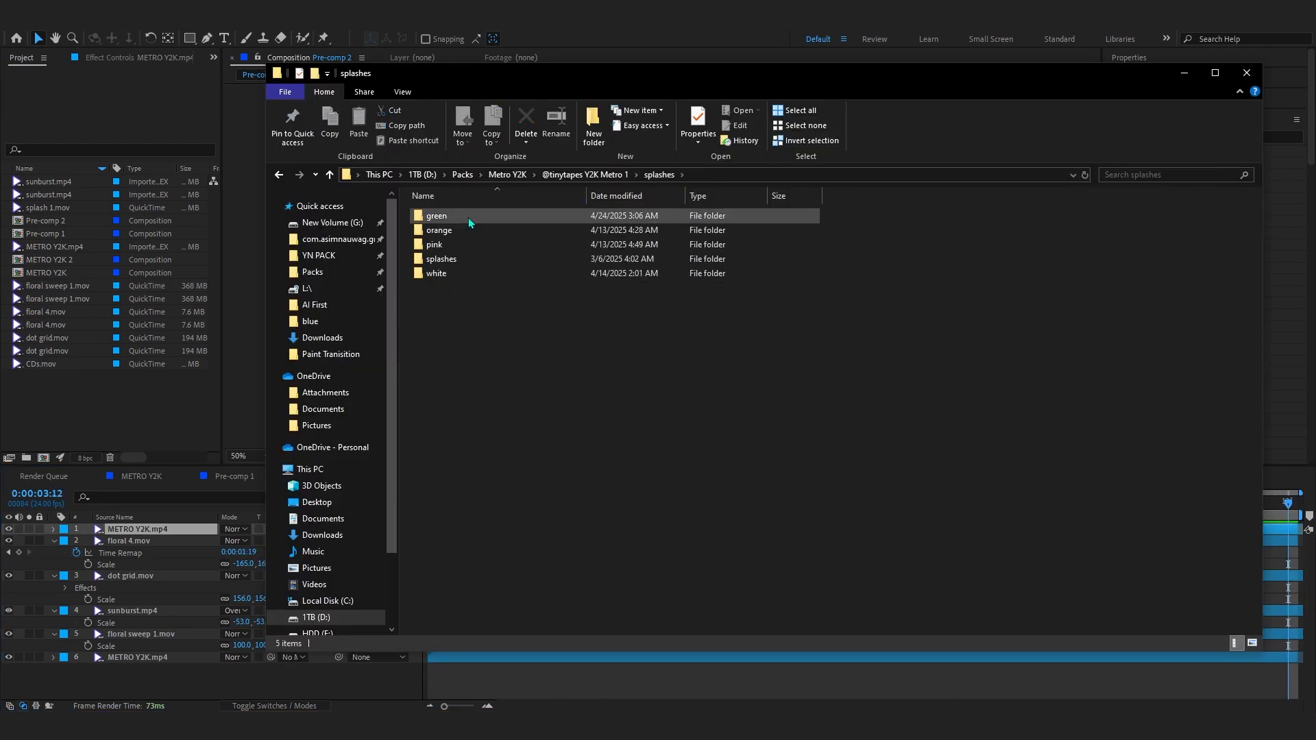
{"action": "double_click", "coordinate": [461, 217]}
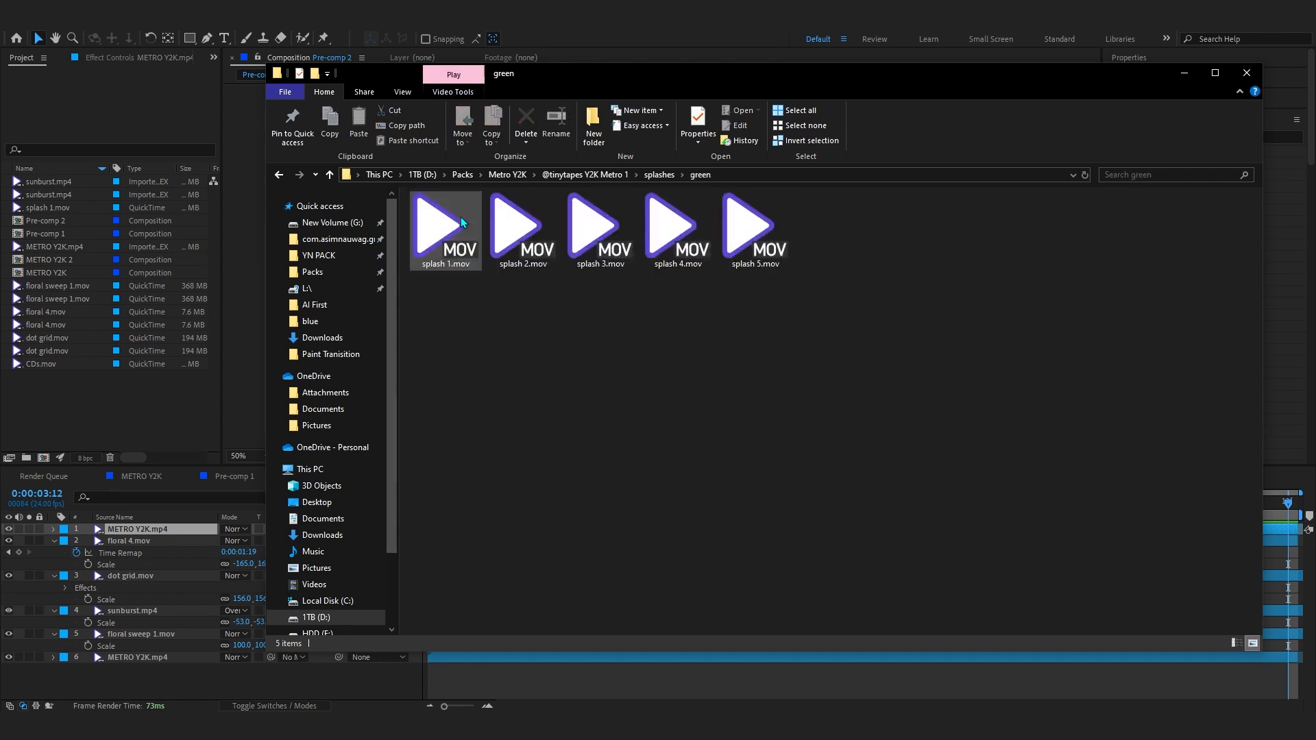
{"action": "left_click", "coordinate": [452, 242]}
{"action": "left_click", "coordinate": [541, 247]}
{"action": "left_click", "coordinate": [445, 230], "text": "ctrl"}
{"action": "left_click_drag", "start_coordinate": [445, 230], "coordinate": [117, 395]}
- Compare the splash 1, 2 and 3 footage, and add splash 3.mov as the top layer of Pre-comp 2
{"action": "double_click", "coordinate": [62, 233]}
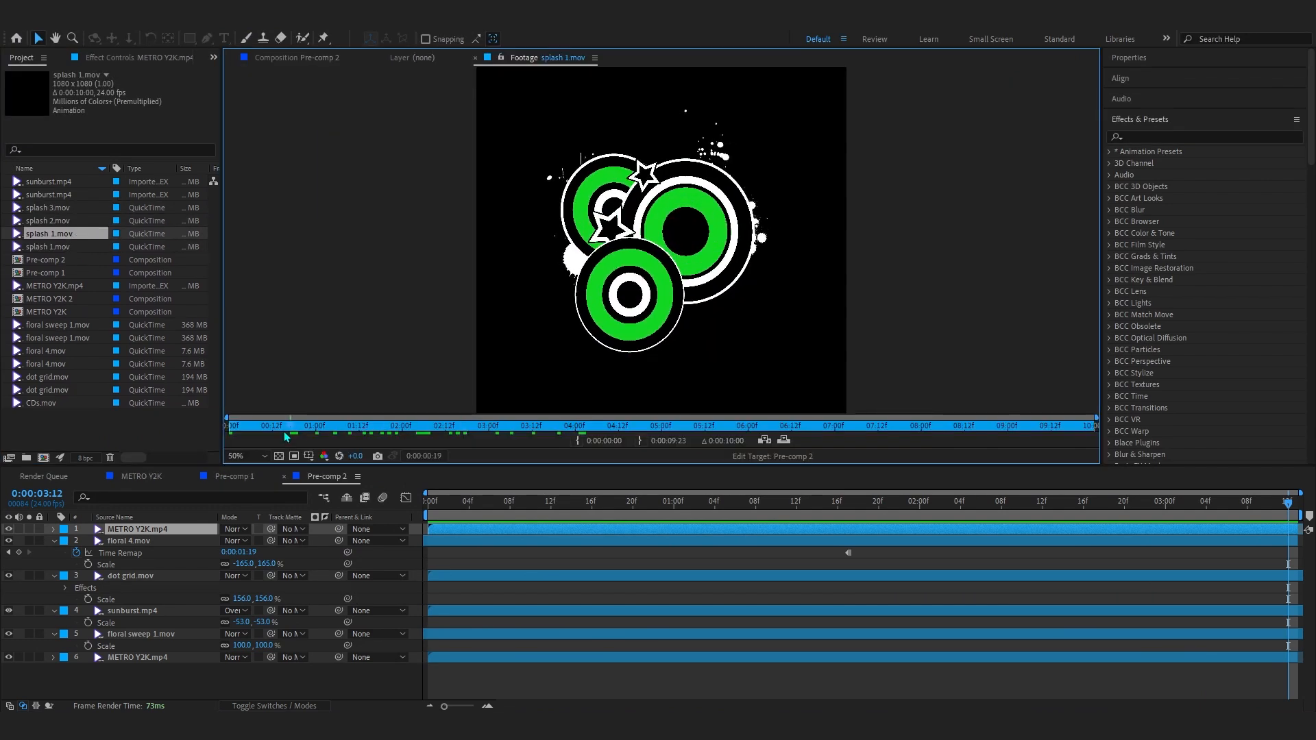
{"action": "left_click", "coordinate": [65, 225]}
{"action": "double_click", "coordinate": [65, 222]}
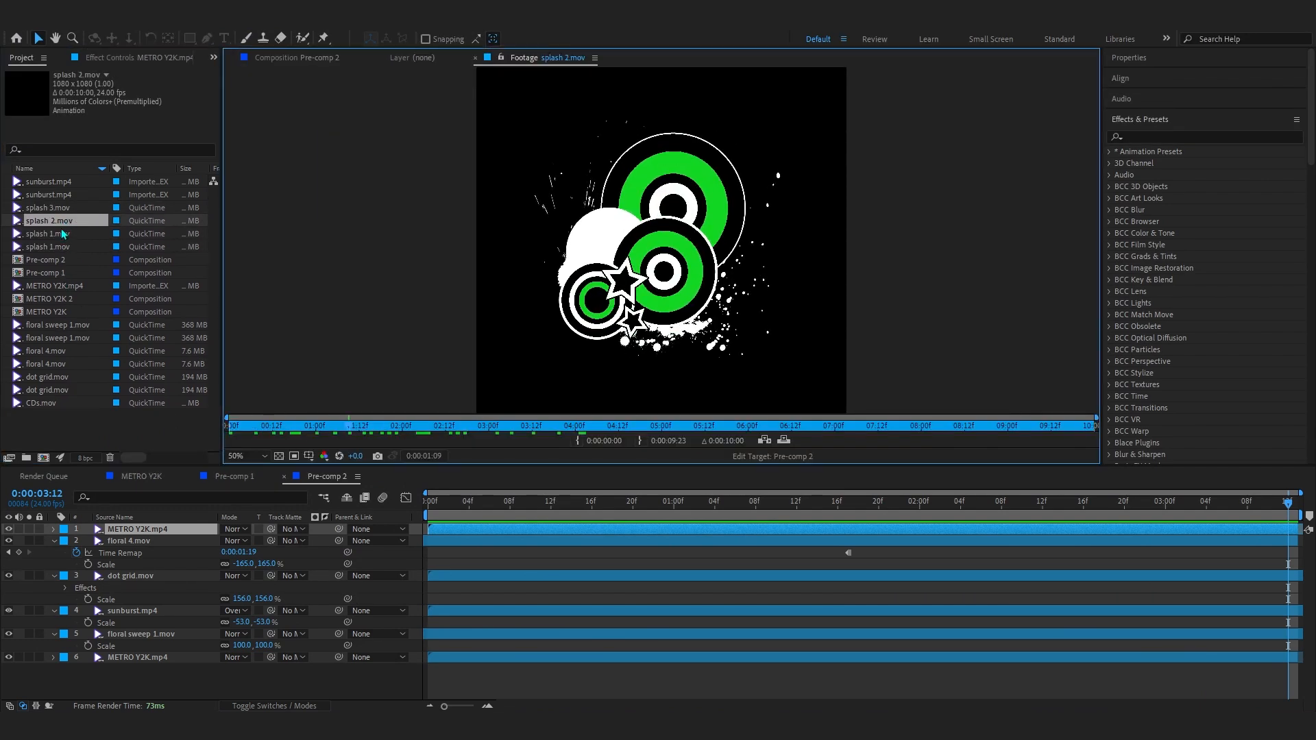
{"action": "double_click", "coordinate": [70, 207]}
{"action": "key", "text": "space"}
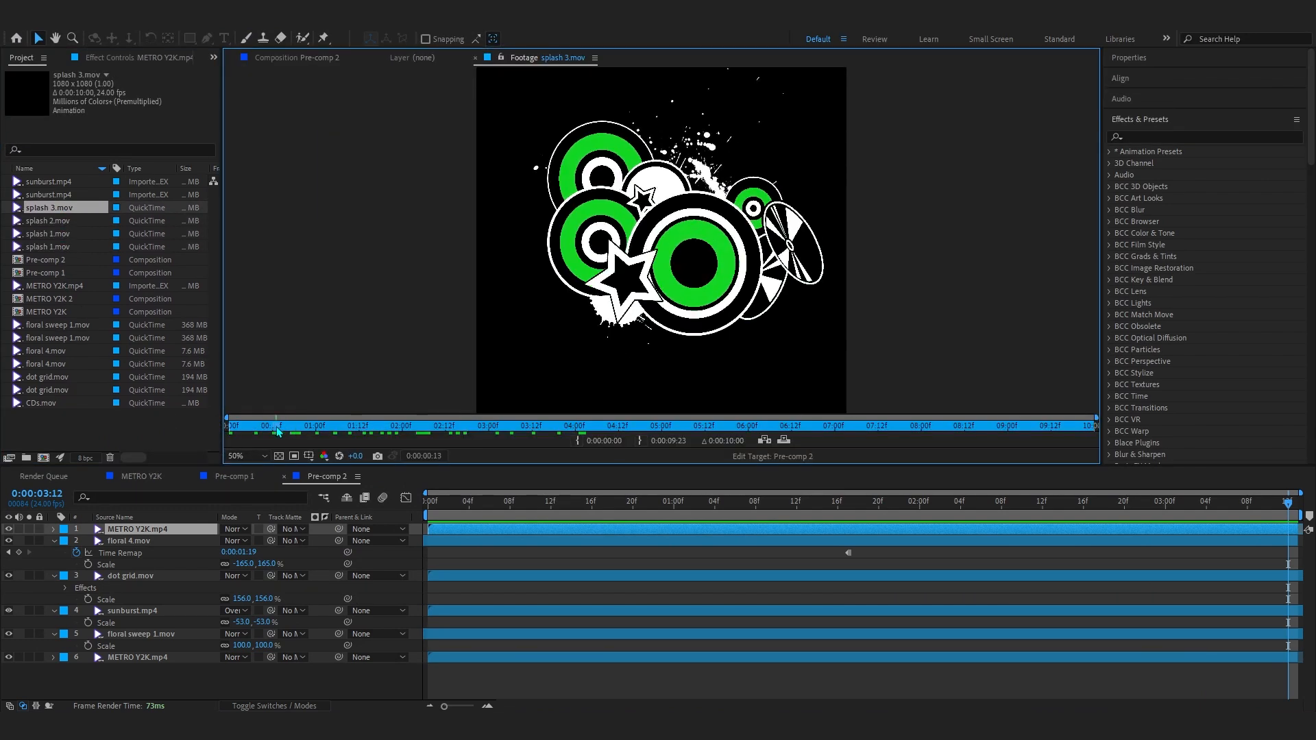
{"action": "left_click_drag", "start_coordinate": [72, 210], "coordinate": [143, 529]}
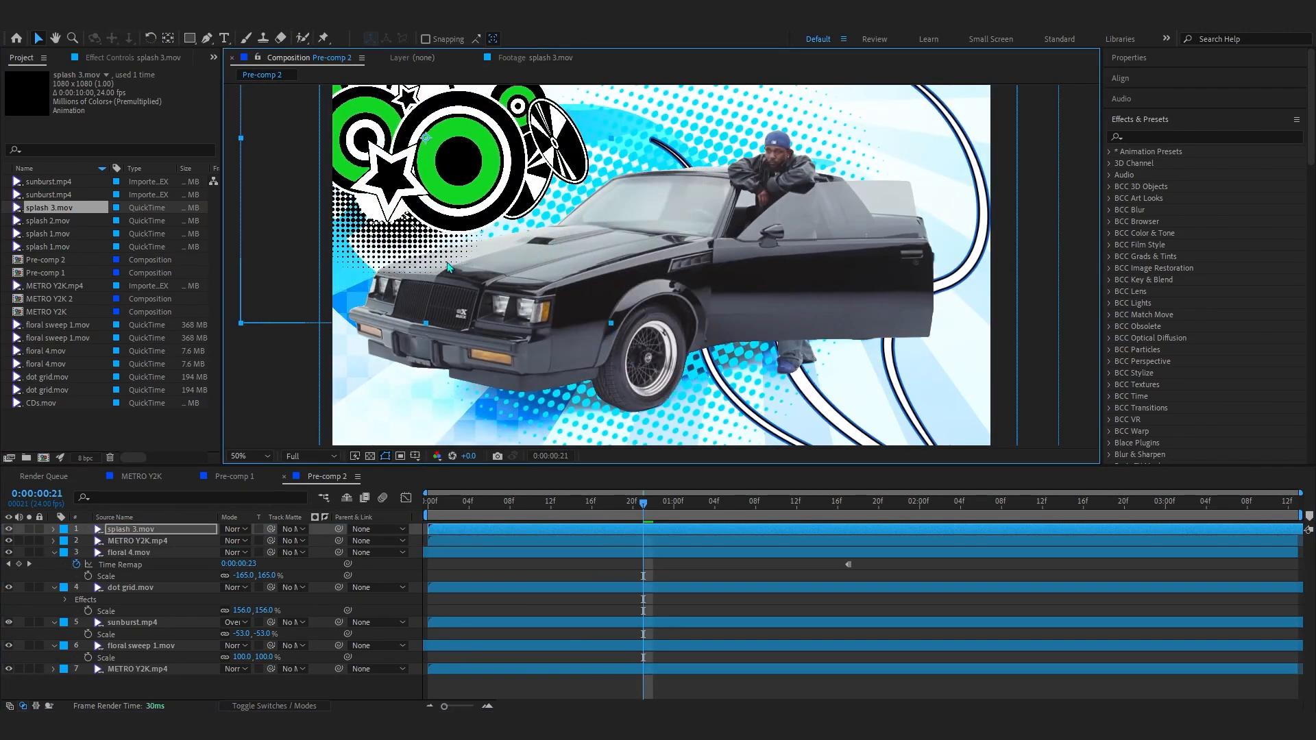
- Scale the splash 3 layer to 75%, keeping it in the upper-left corner of the composition frame
{"action": "scroll", "coordinate": [452, 226], "scroll_direction": "up", "scroll_amount": 2}
{"action": "key", "text": "s"}
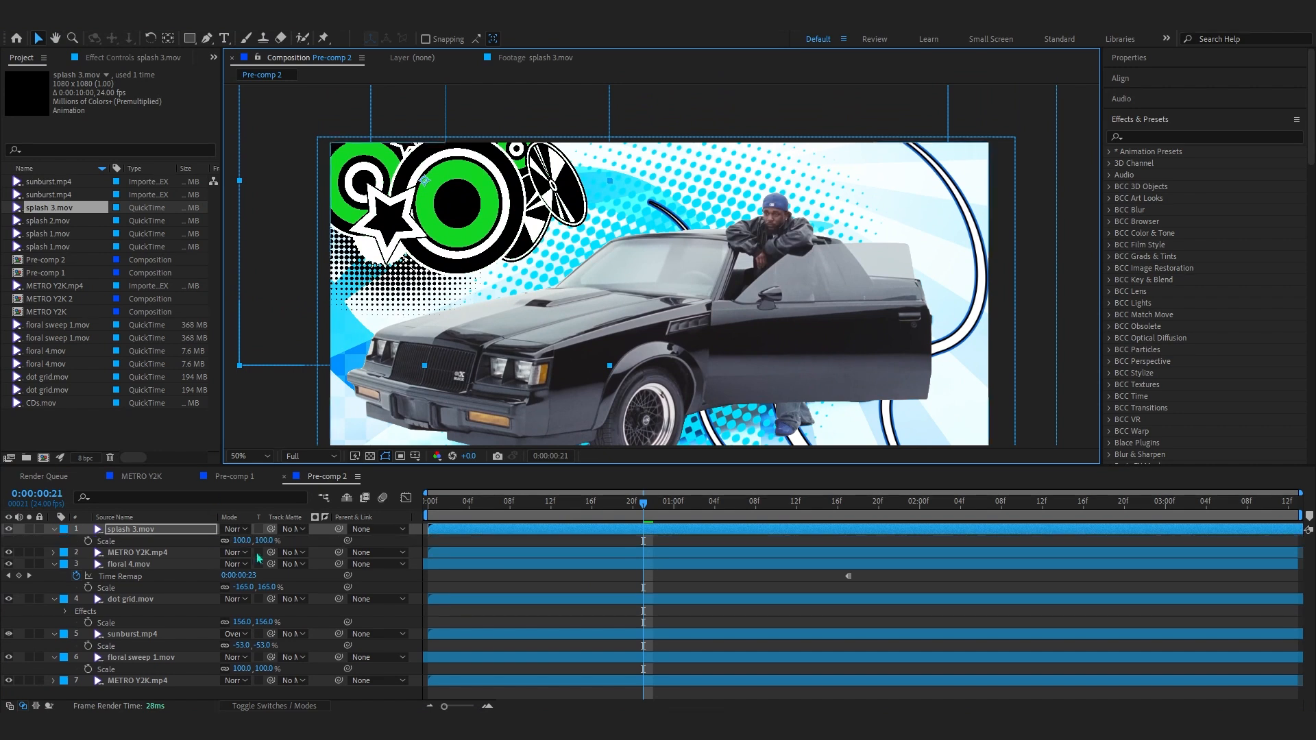
{"action": "left_click_drag", "start_coordinate": [233, 541], "coordinate": [222, 541]}
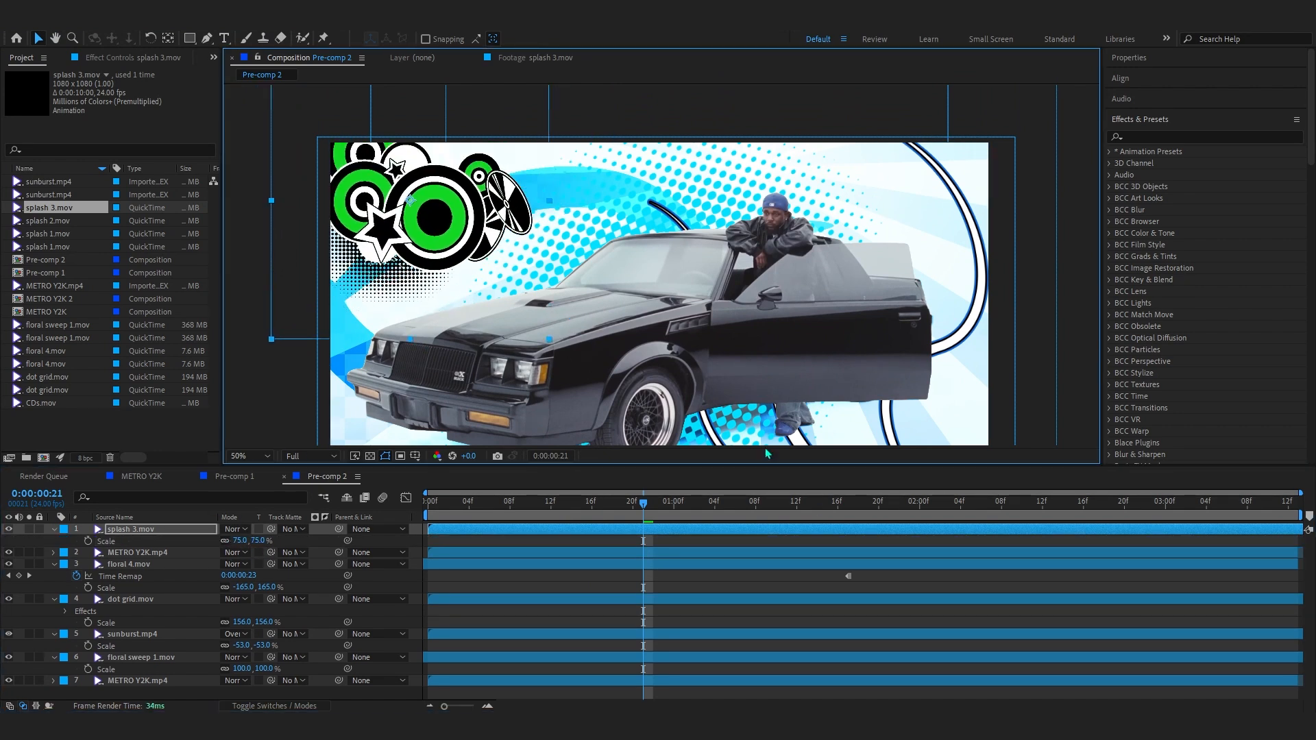
{"action": "key", "text": "comma"}
{"action": "scroll", "coordinate": [608, 280], "scroll_direction": "up", "scroll_amount": 2}
- Apply Color Balance (HLS) to the splash 3 layer and set its hue to +60°
{"action": "key", "text": "ctrl+space"}
{"action": "key", "text": "Return"}
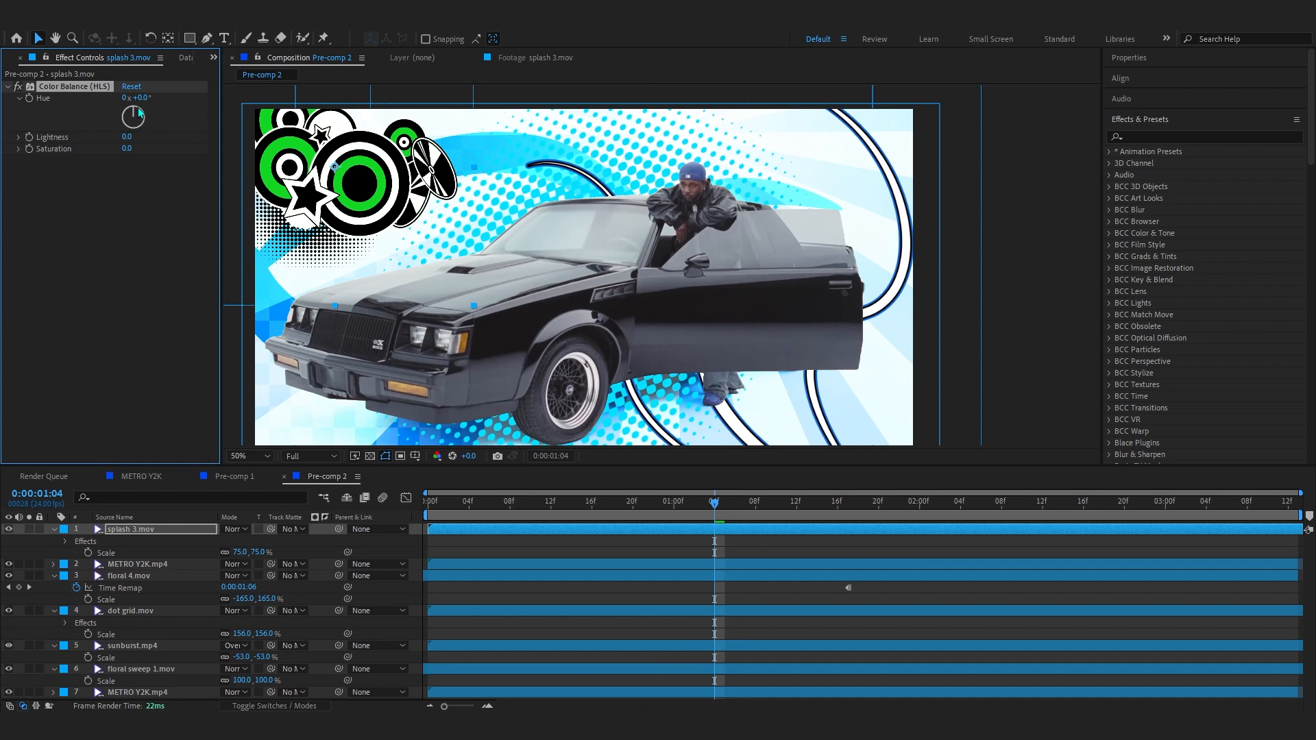
{"action": "left_click_drag", "start_coordinate": [158, 98], "coordinate": [180, 98]}
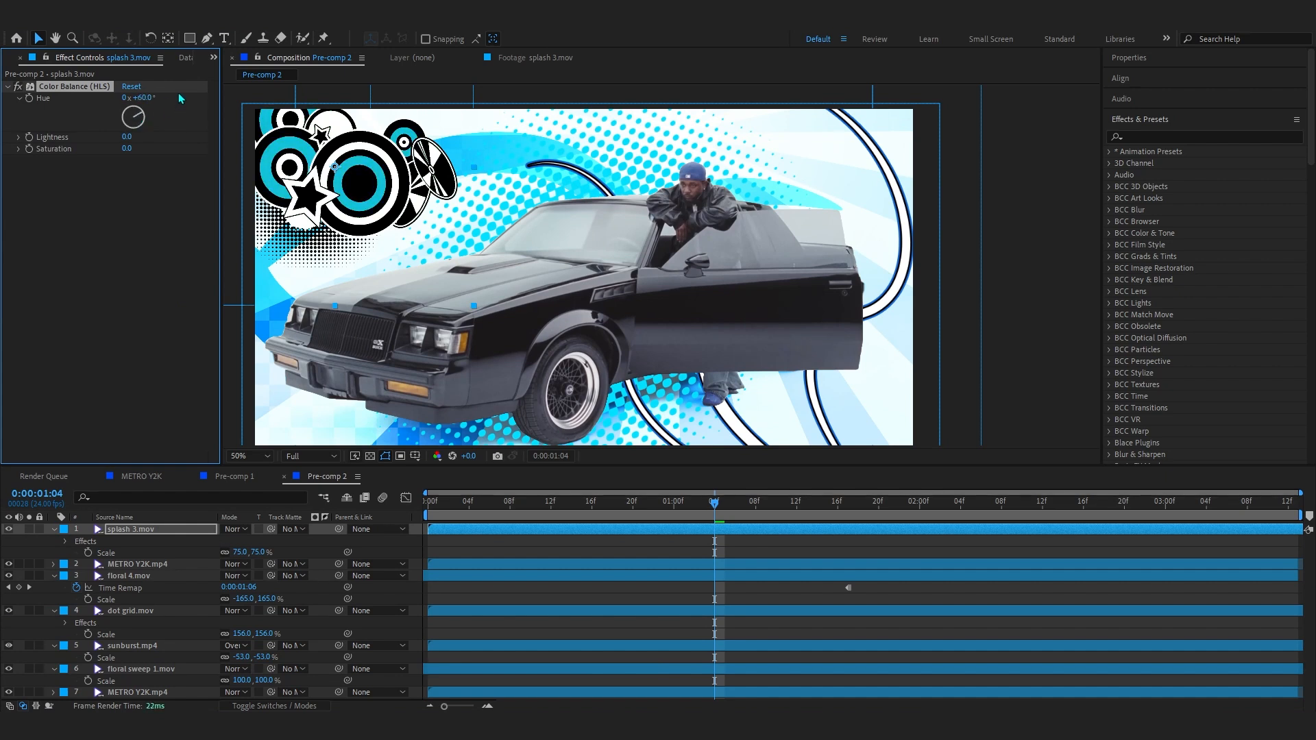
- Collapse the properties of all layers in Pre-comp 2 and preview the animation from the first frame
{"action": "key", "text": "ctrl+space"}
{"action": "key", "text": "Escape"}
{"action": "key", "text": "ctrl+a"}
{"action": "key", "text": "u"}
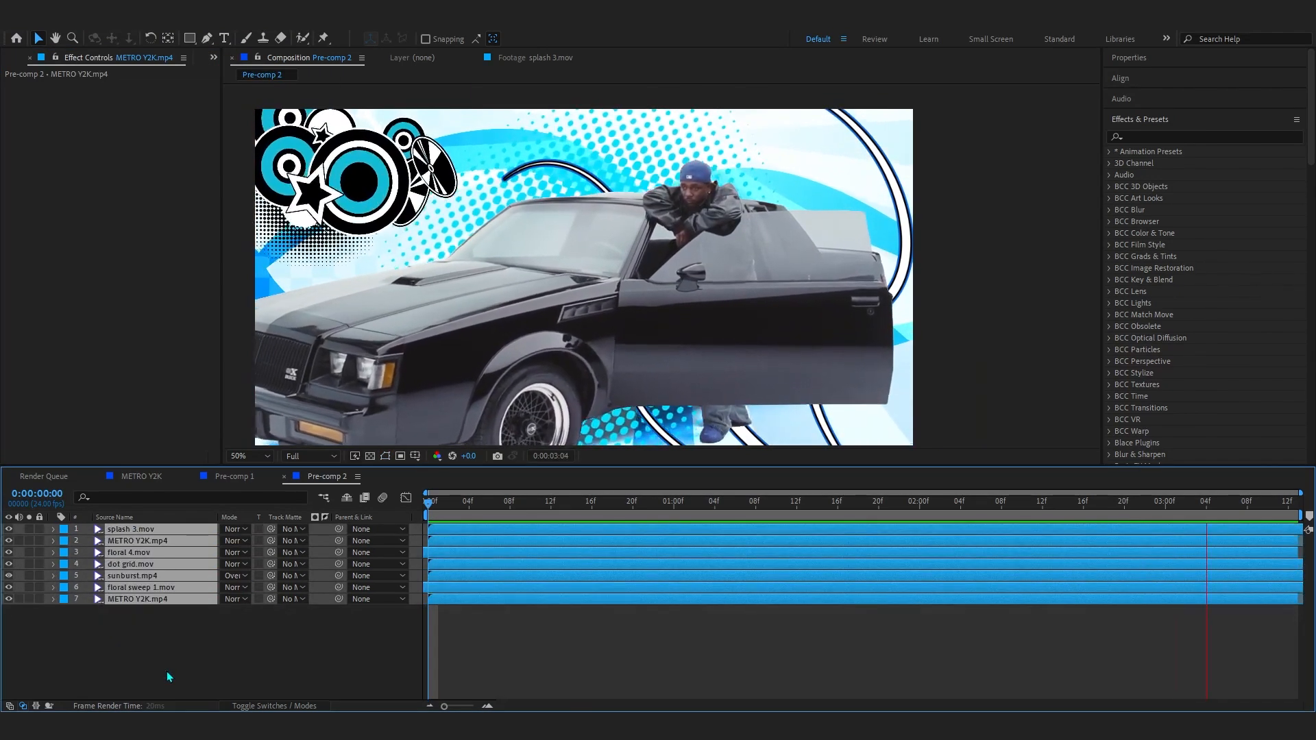
{"action": "key", "text": "Home"}
{"action": "left_click", "coordinate": [170, 668]}
{"action": "key", "text": "space"}
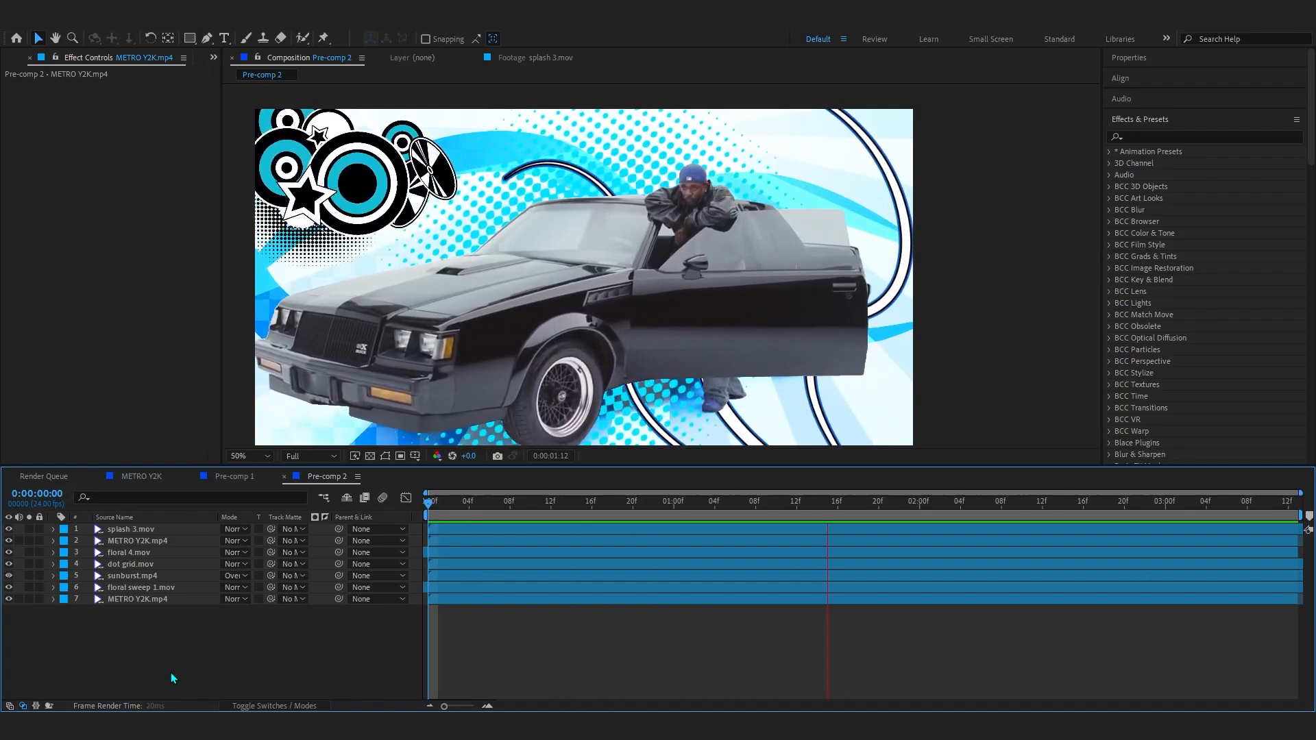
{"action": "key", "text": "shift+slash"}
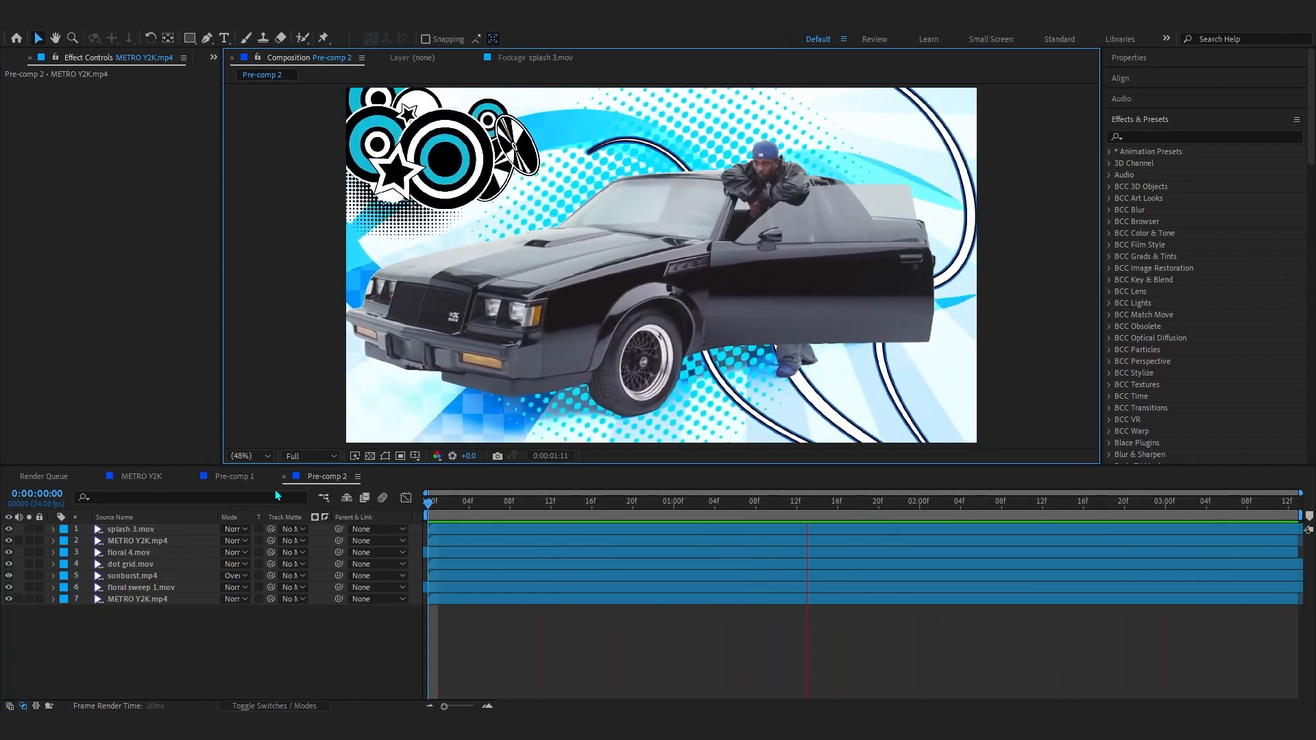
- Apply Tritone to the cut-out METRO Y2K.mp4 layer and set its midtones to light blue 6EBCFF
{"action": "left_click", "coordinate": [131, 530]}
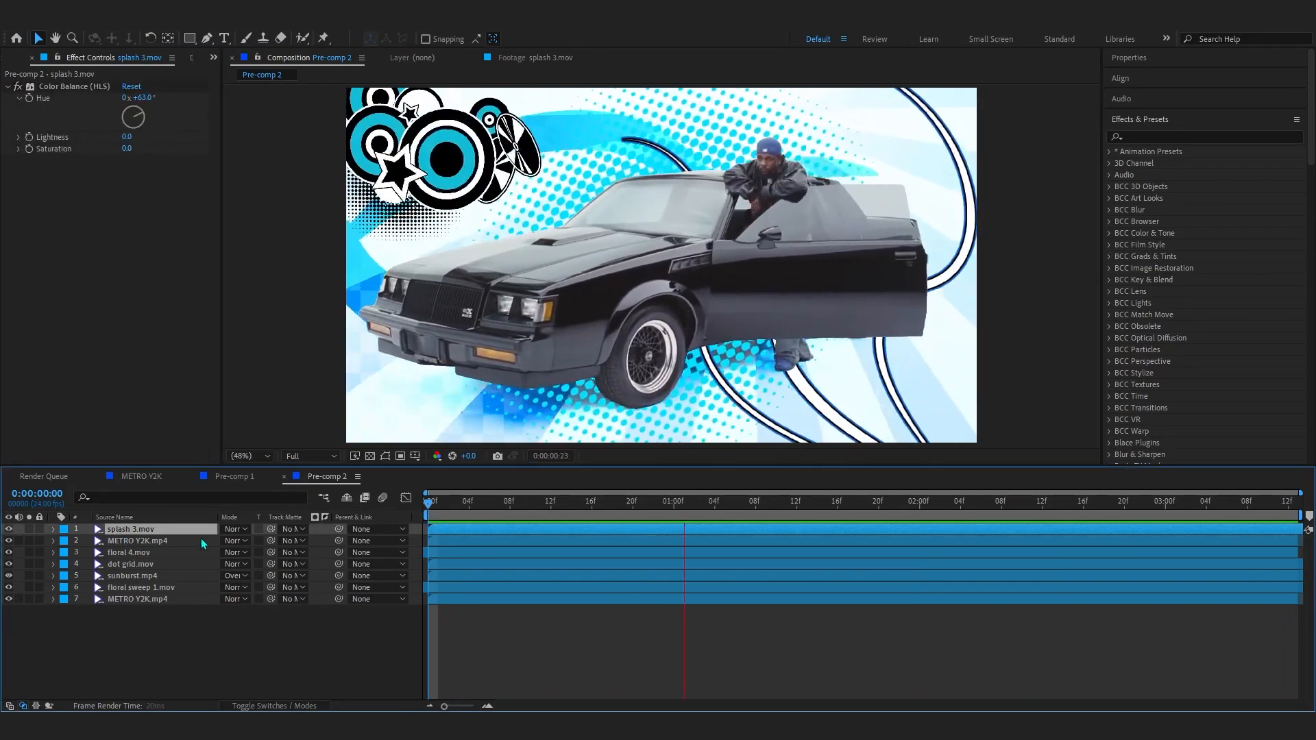
{"action": "left_click", "coordinate": [177, 541]}
{"action": "key", "text": "ctrl+space"}
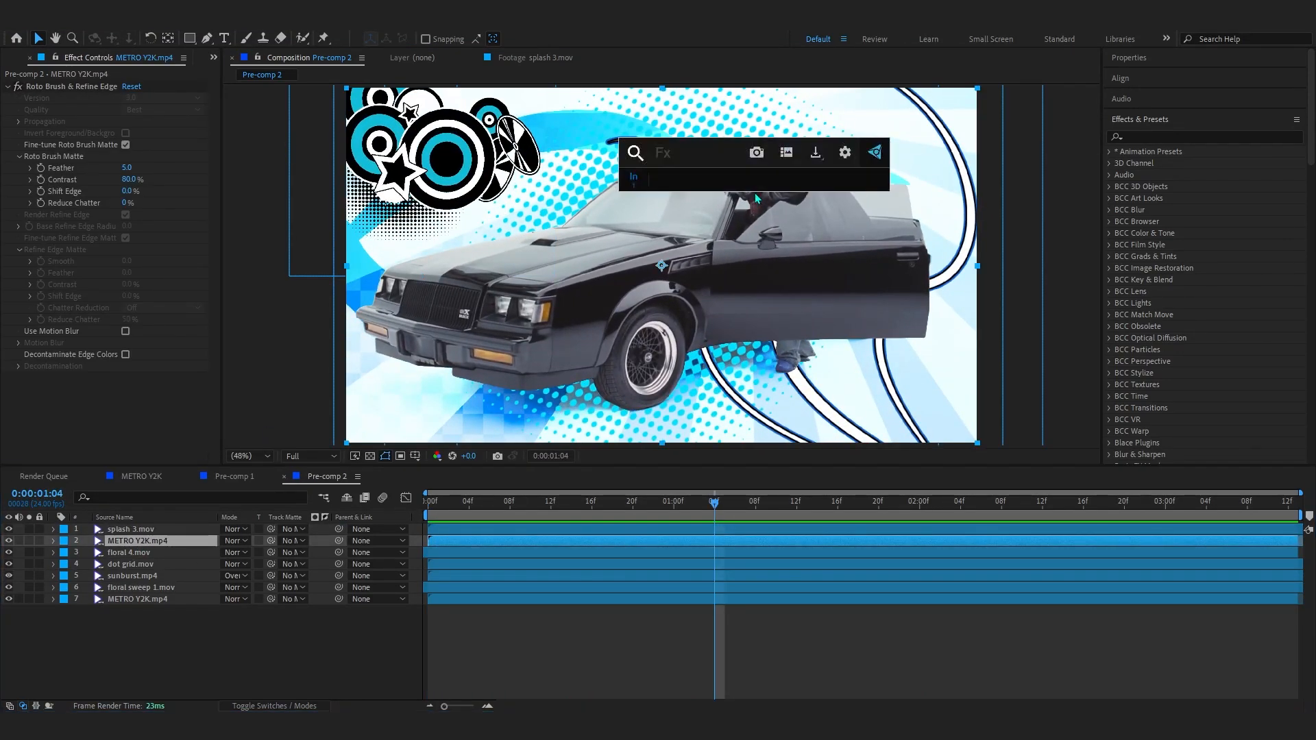
{"action": "type", "text": "tri"}
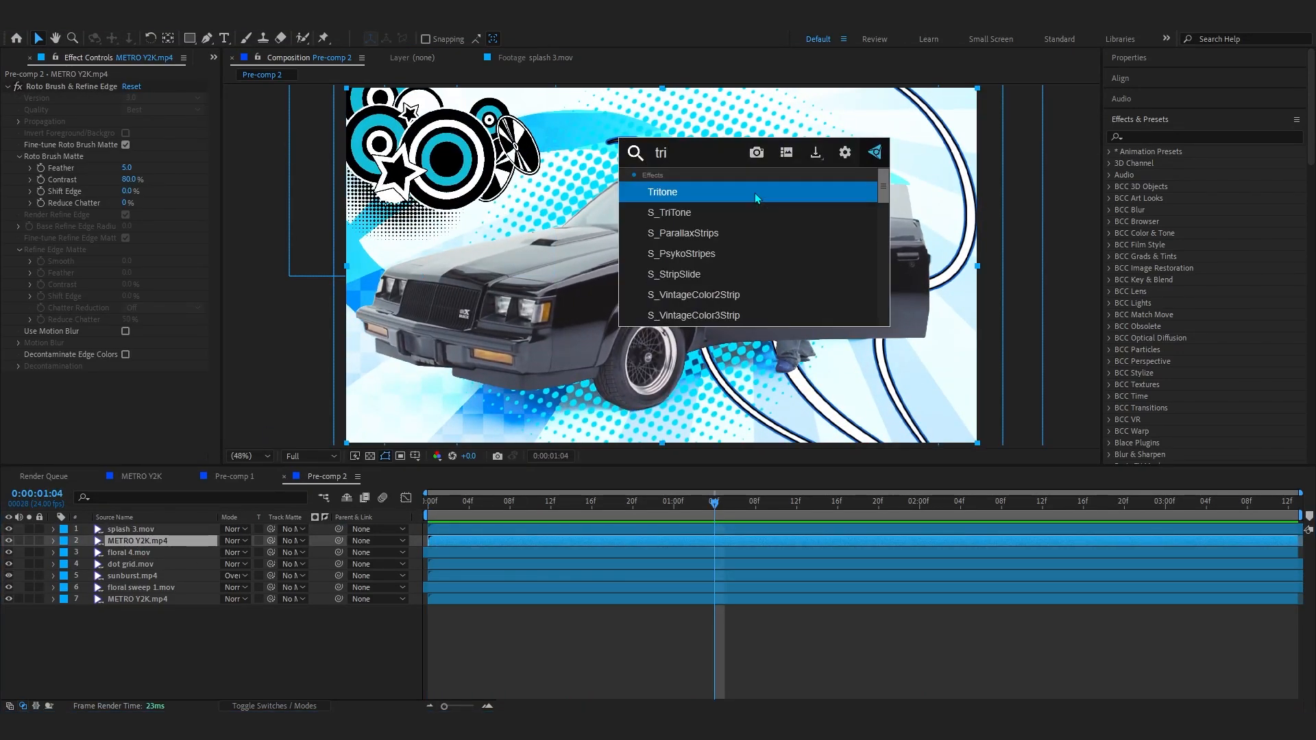
{"action": "key", "text": "Return"}
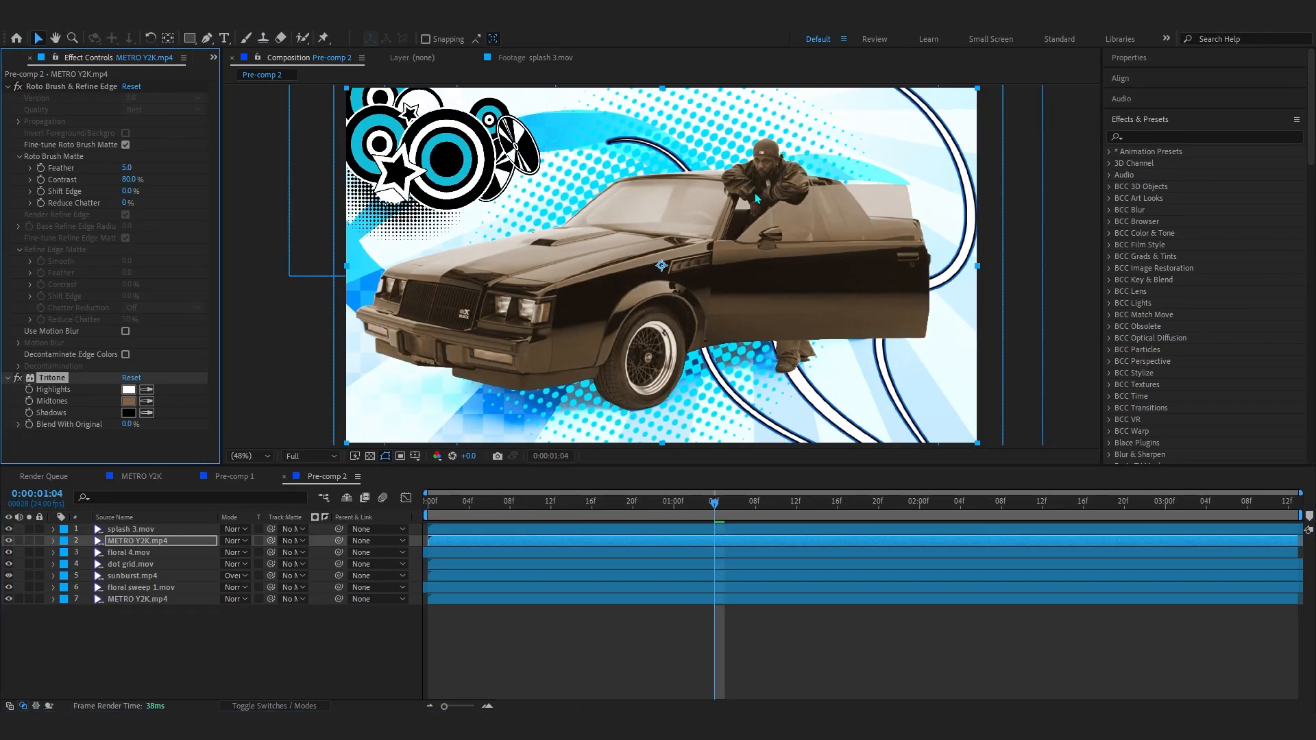
{"action": "left_click", "coordinate": [128, 402]}
{"action": "left_click_drag", "start_coordinate": [1003, 522], "coordinate": [1005, 438]}
{"action": "mouse_move", "coordinate": [903, 365]}
{"action": "left_mouse_down"}
{"action": "mouse_move", "coordinate": [927, 372]}
{"action": "mouse_move", "coordinate": [929, 390]}
{"action": "mouse_move", "coordinate": [928, 365]}
{"action": "mouse_move", "coordinate": [908, 351]}
{"action": "left_mouse_up"}
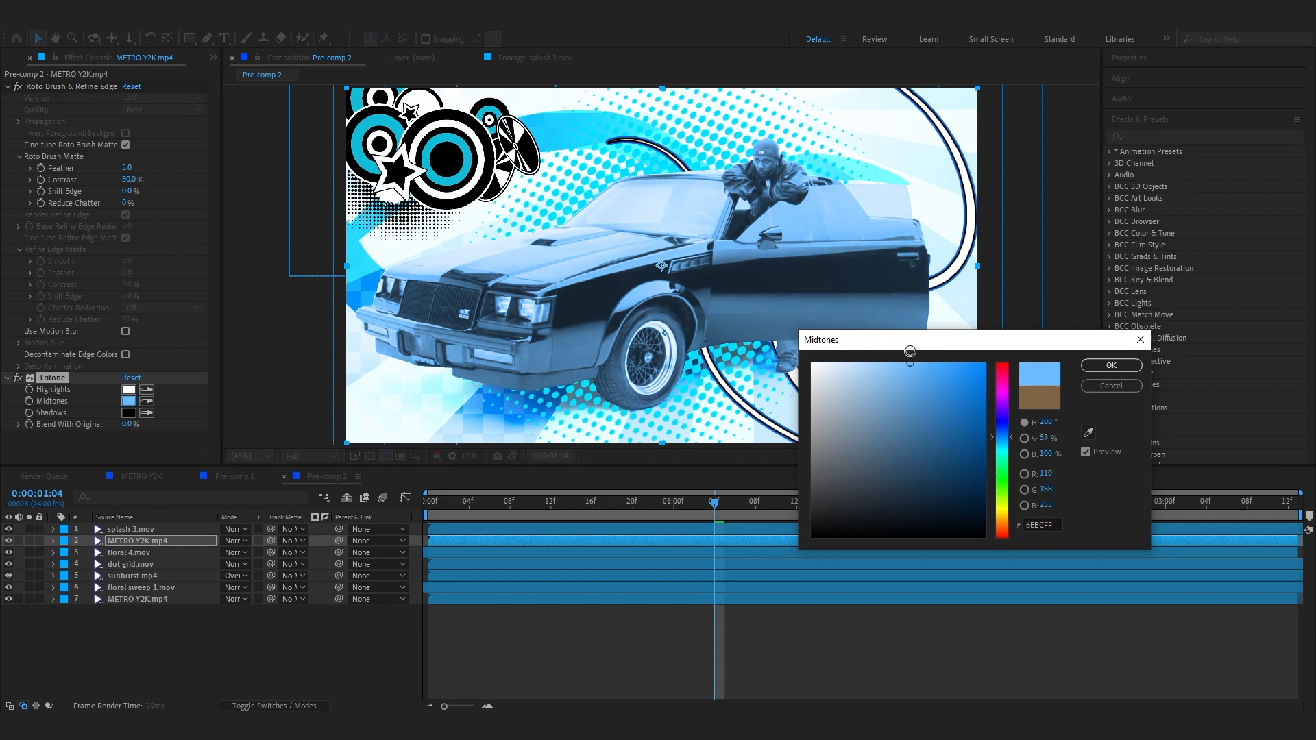
{"action": "left_click", "coordinate": [1111, 364]}
- Apply Posterize at level 8 to the cut-out car layer, place it above Tritone in the effect order, and check the look over time
{"action": "key", "text": "ctrl+space"}
{"action": "type", "text": "post"}
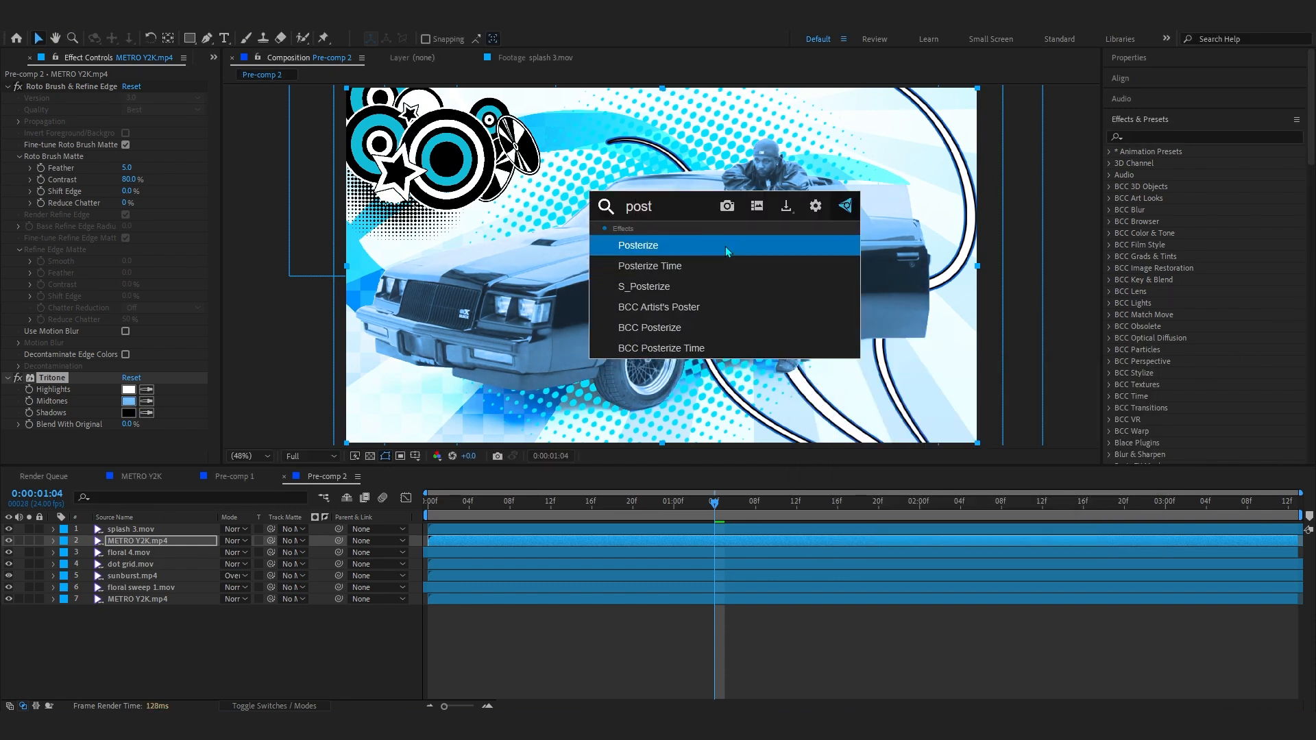
{"action": "key", "text": "Return"}
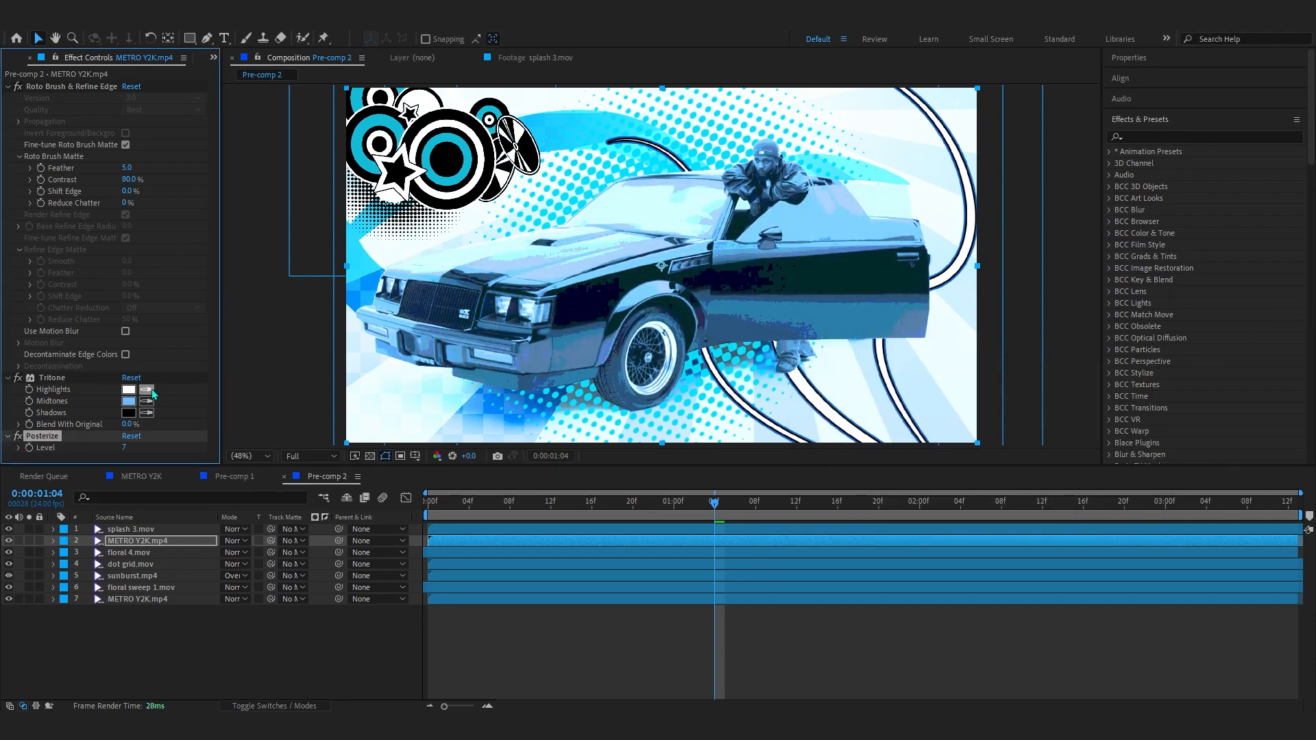
{"action": "left_click_drag", "start_coordinate": [67, 394], "coordinate": [66, 377]}
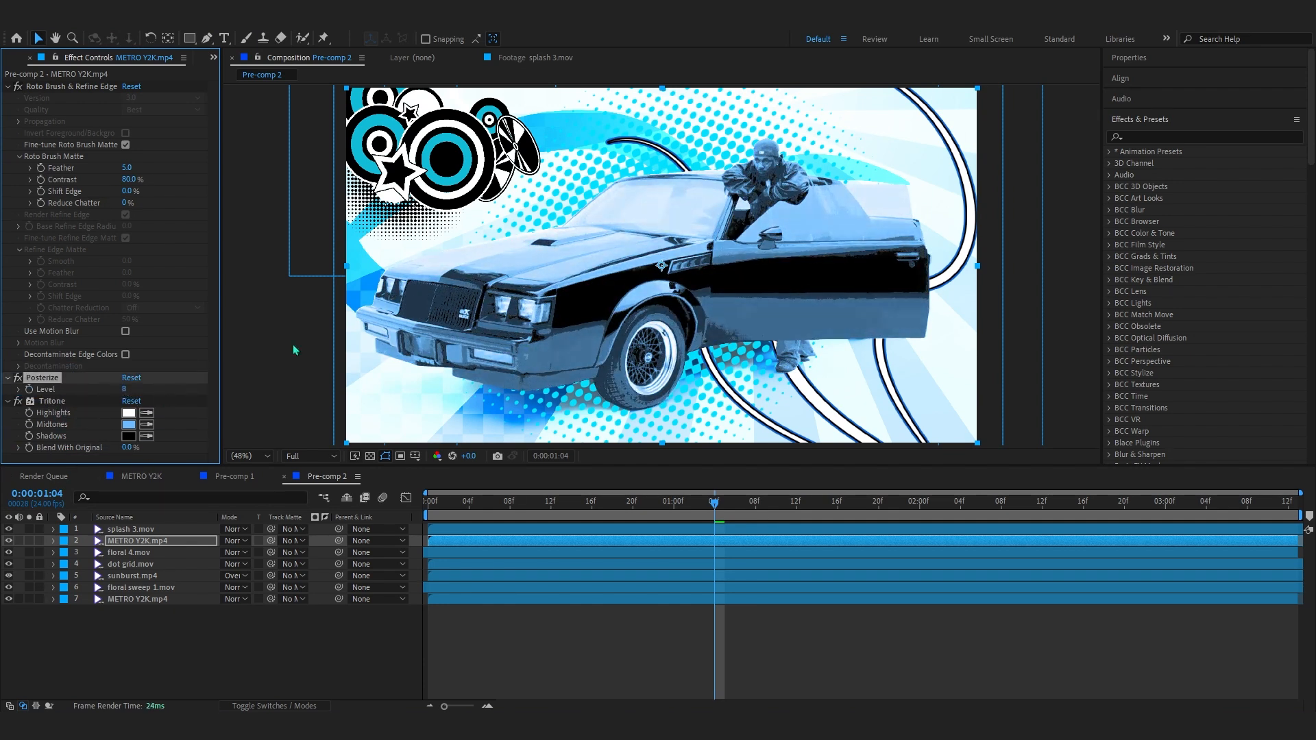
{"action": "scroll", "coordinate": [701, 285], "scroll_direction": "up", "scroll_amount": 1}
{"action": "scroll", "coordinate": [688, 293], "scroll_direction": "up", "scroll_amount": 2}
{"action": "scroll", "coordinate": [689, 294], "scroll_direction": "down", "scroll_amount": 2}
{"action": "left_click_drag", "start_coordinate": [689, 501], "coordinate": [653, 501]}
{"action": "key", "text": "space"}
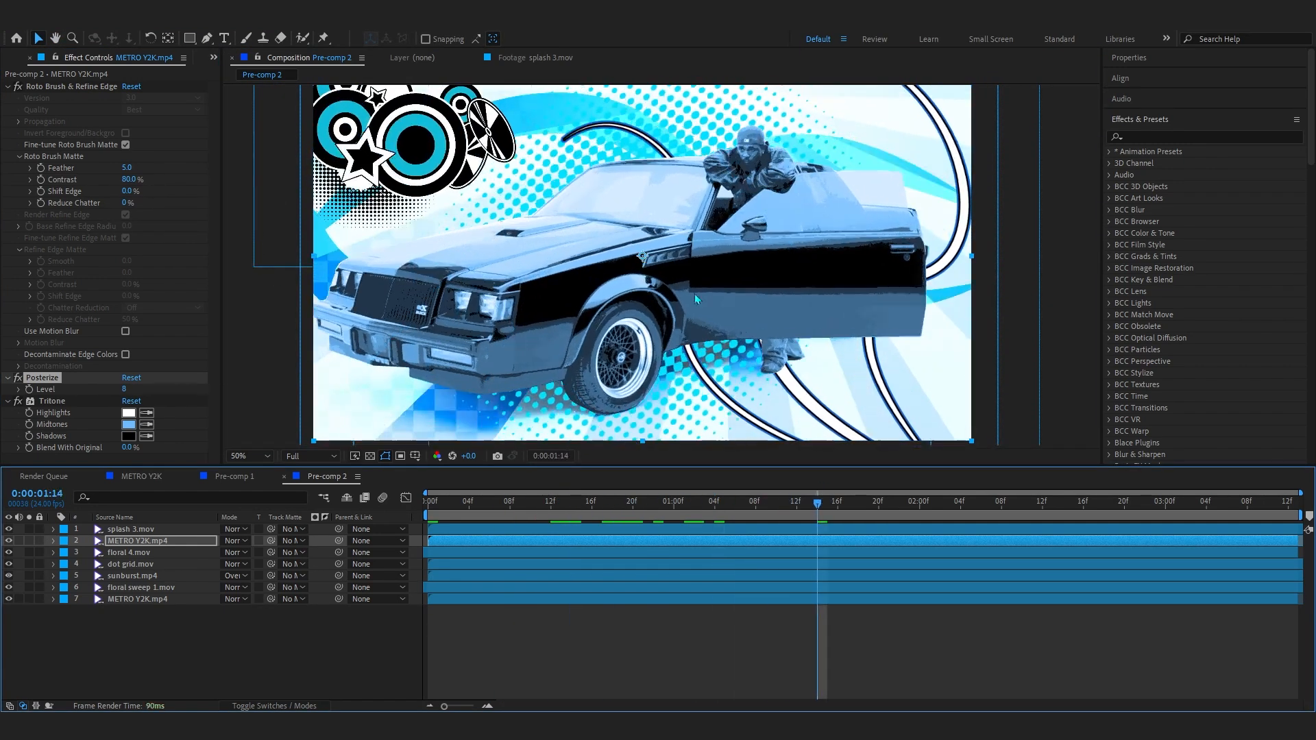
- Apply Curves to the cut-out car layer and shape a mild S-curve with darker shadows and brighter highlights
{"action": "key", "text": "ctrl+space"}
{"action": "type", "text": "c"}
{"action": "key", "text": "Return"}
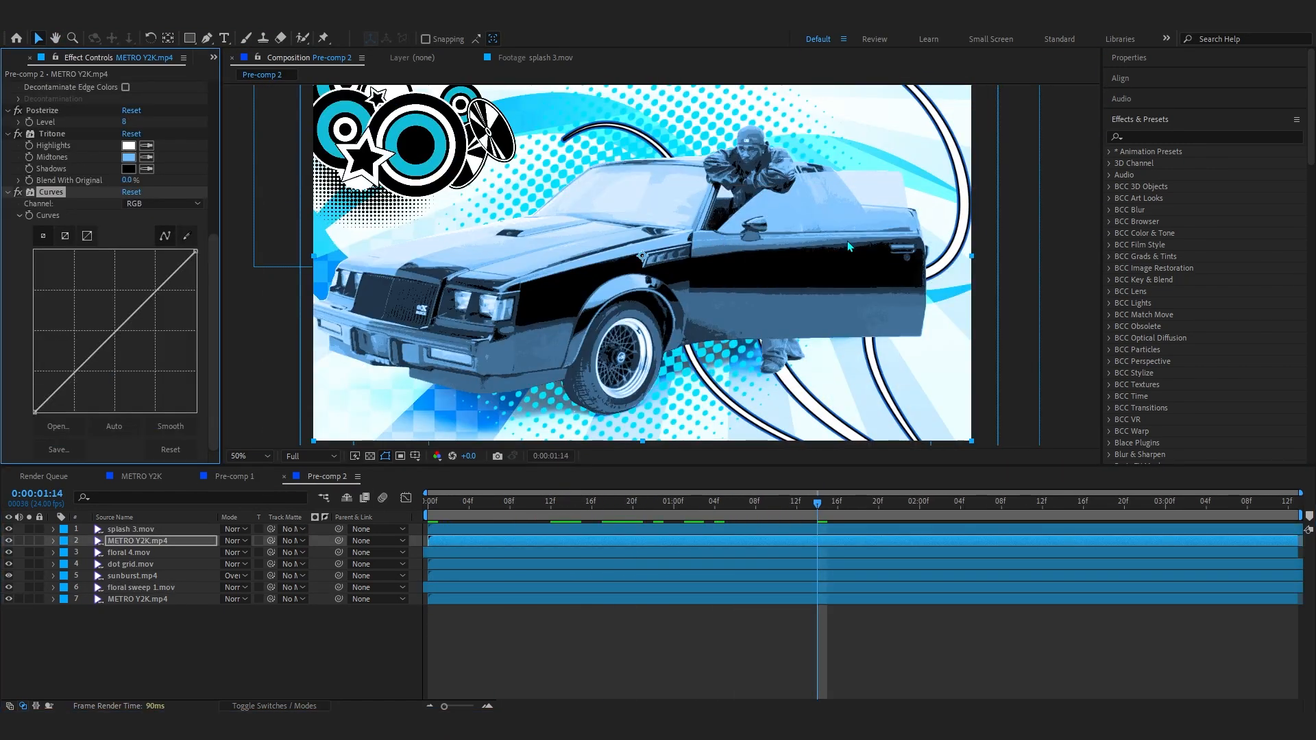
{"action": "left_click_drag", "start_coordinate": [75, 377], "coordinate": [96, 373]}
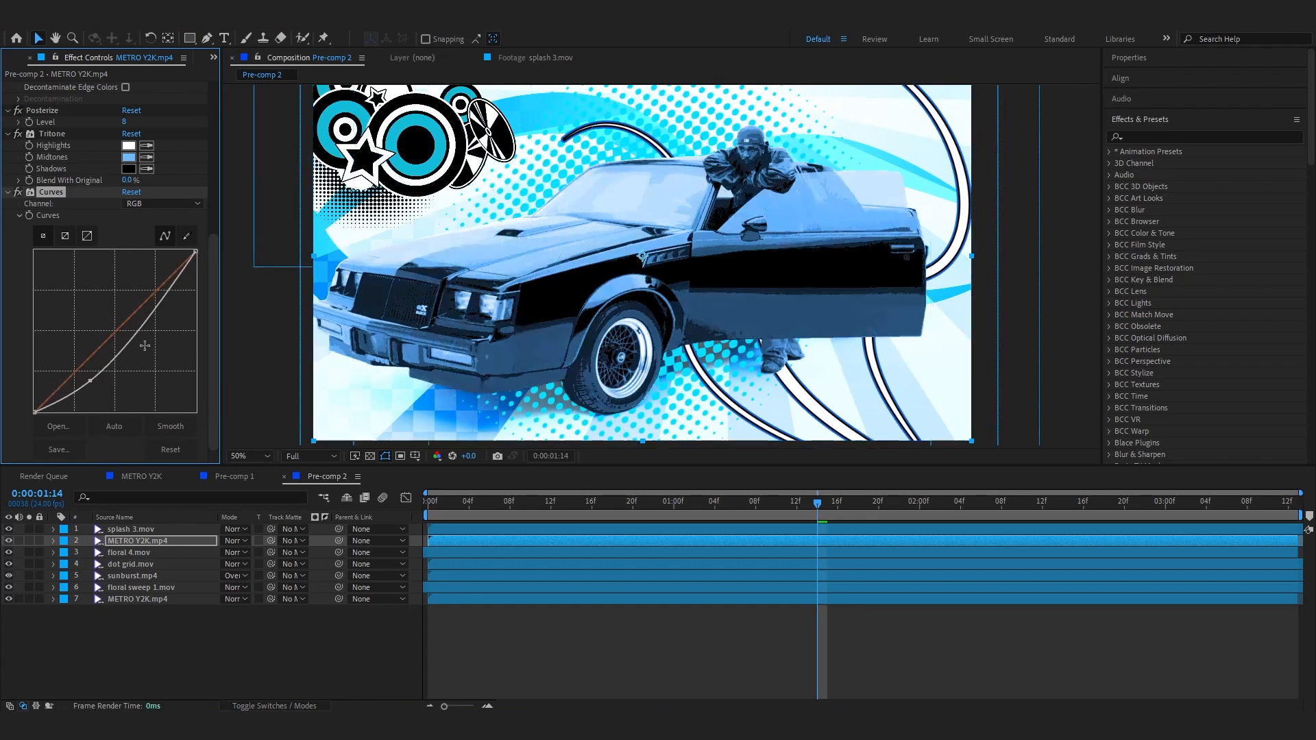
{"action": "left_click_drag", "start_coordinate": [154, 302], "coordinate": [148, 281]}
{"action": "left_click_drag", "start_coordinate": [93, 373], "coordinate": [78, 376]}
{"action": "left_click_drag", "start_coordinate": [789, 504], "coordinate": [592, 504]}
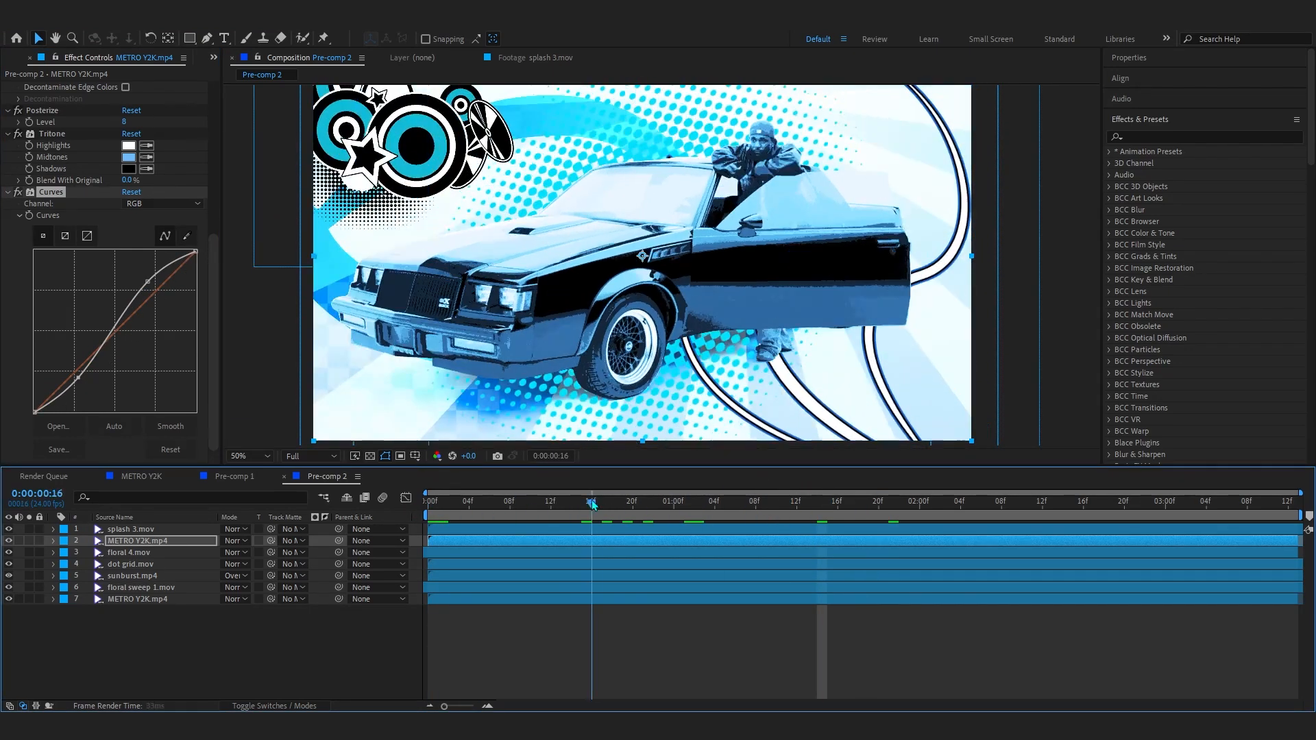
- Change the shadows colour of the car layer's Tritone effect to a very dark navy blue
{"action": "left_click", "coordinate": [128, 169]}
{"action": "left_click", "coordinate": [872, 511]}
{"action": "left_click", "coordinate": [990, 513]}
{"action": "left_click", "coordinate": [1005, 439]}
{"action": "left_click_drag", "start_coordinate": [1008, 440], "coordinate": [1008, 436]}
{"action": "left_click_drag", "start_coordinate": [966, 505], "coordinate": [987, 519]}
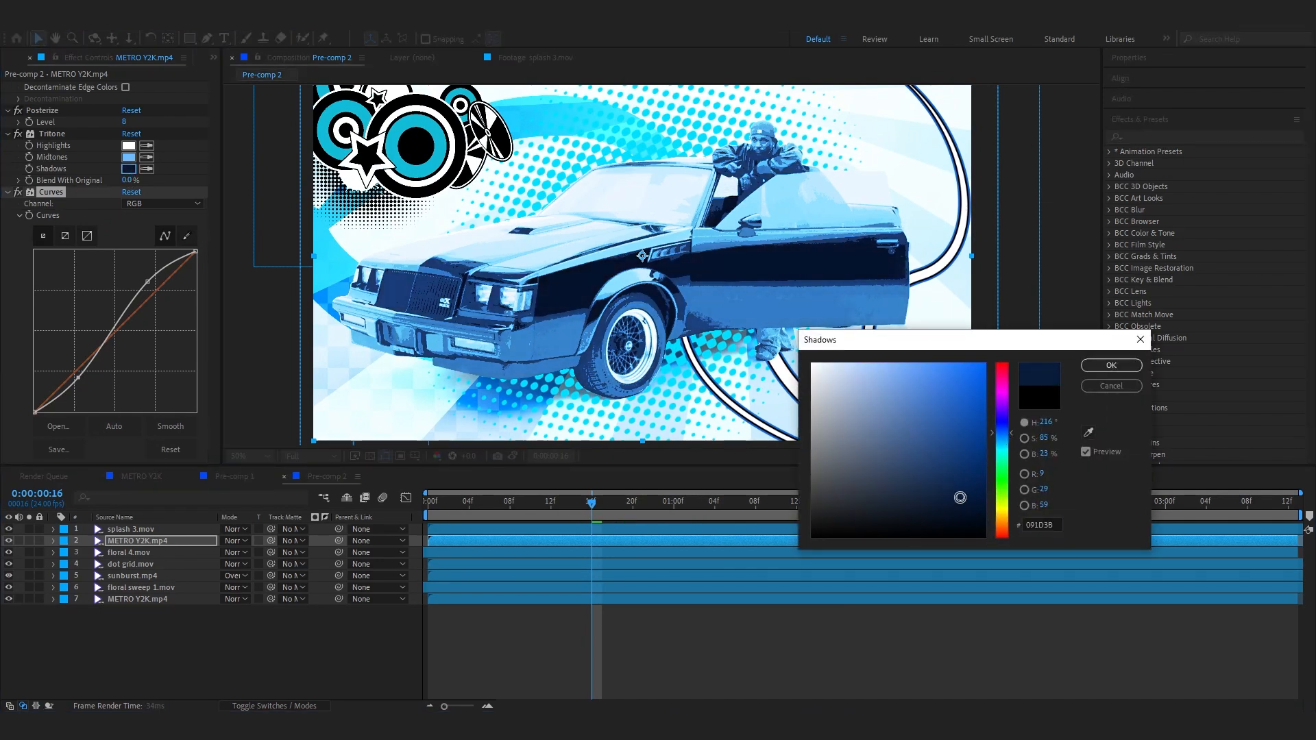
{"action": "left_click", "coordinate": [1111, 365]}
- Copy the car layer's Tritone effect onto the splash 3 layer and inspect the recoloured circles and stars up close
{"action": "left_click", "coordinate": [110, 530]}
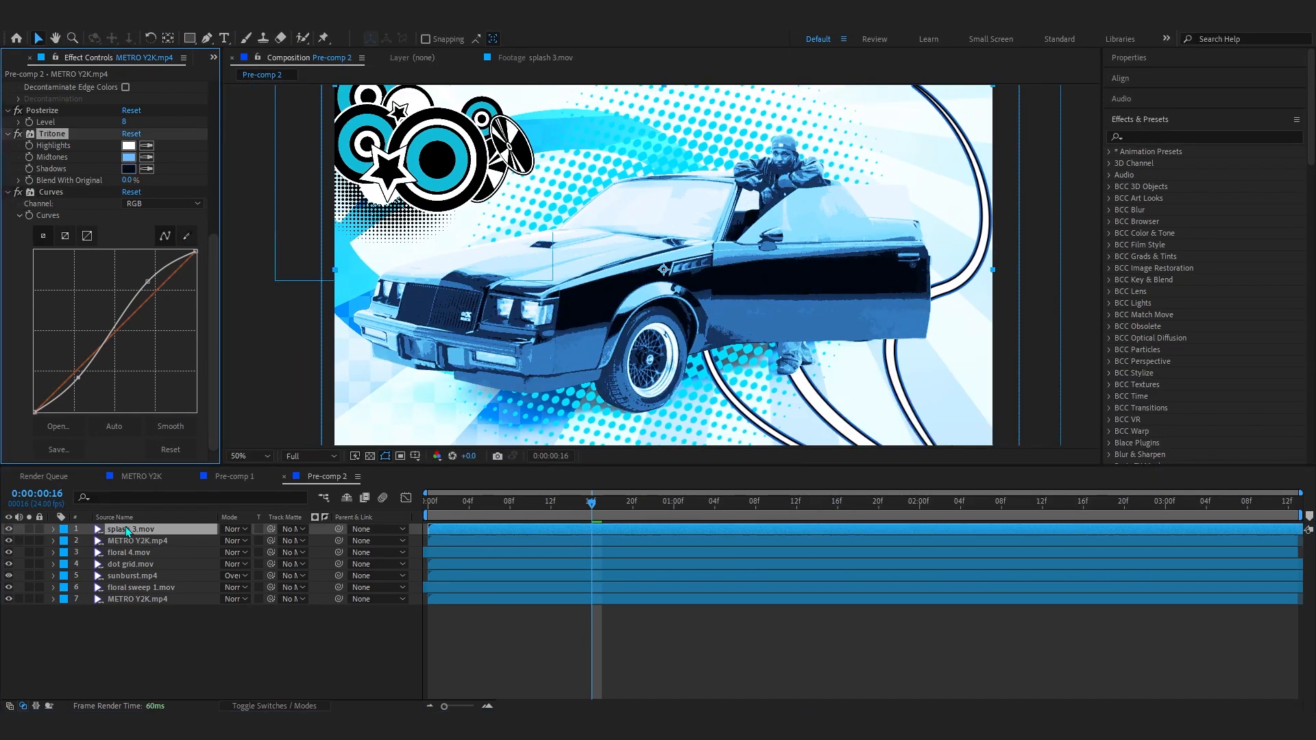
{"action": "scroll", "coordinate": [414, 158], "scroll_direction": "up", "scroll_amount": 2}
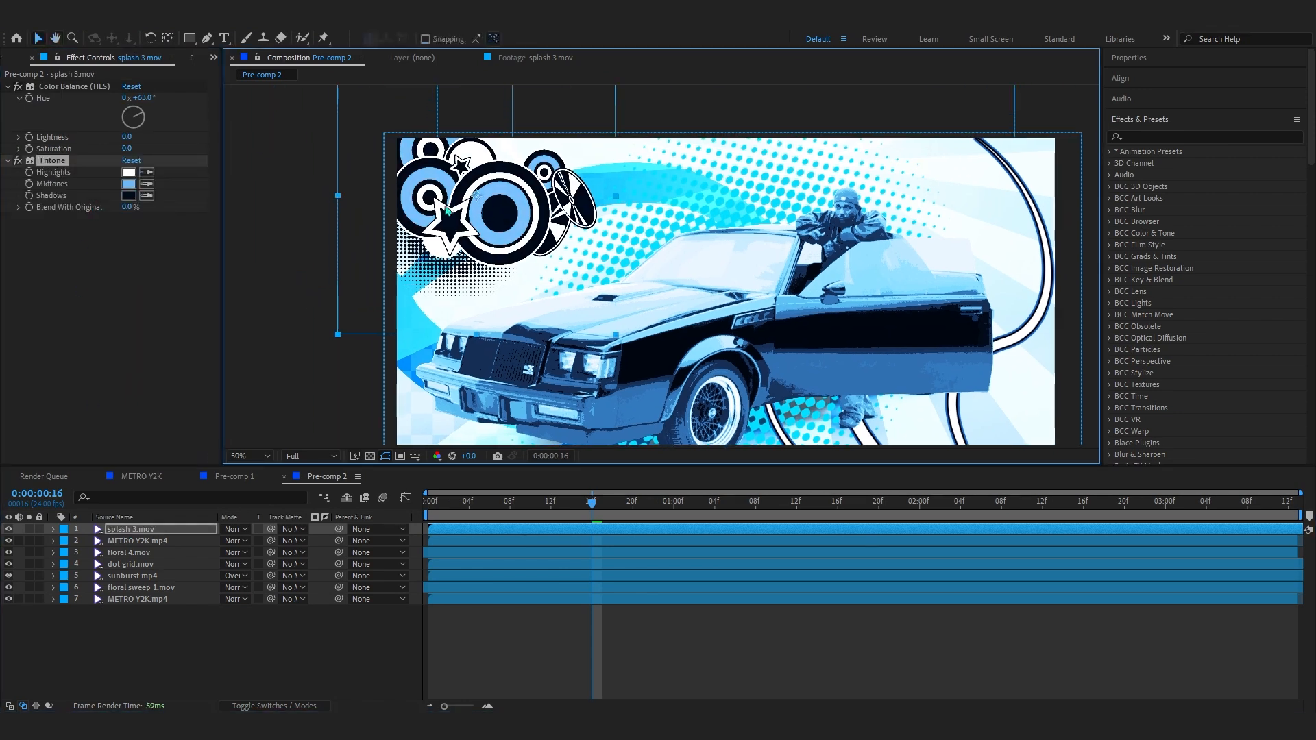
{"action": "key", "text": "h"}
{"action": "left_click_drag", "start_coordinate": [385, 227], "coordinate": [461, 262]}
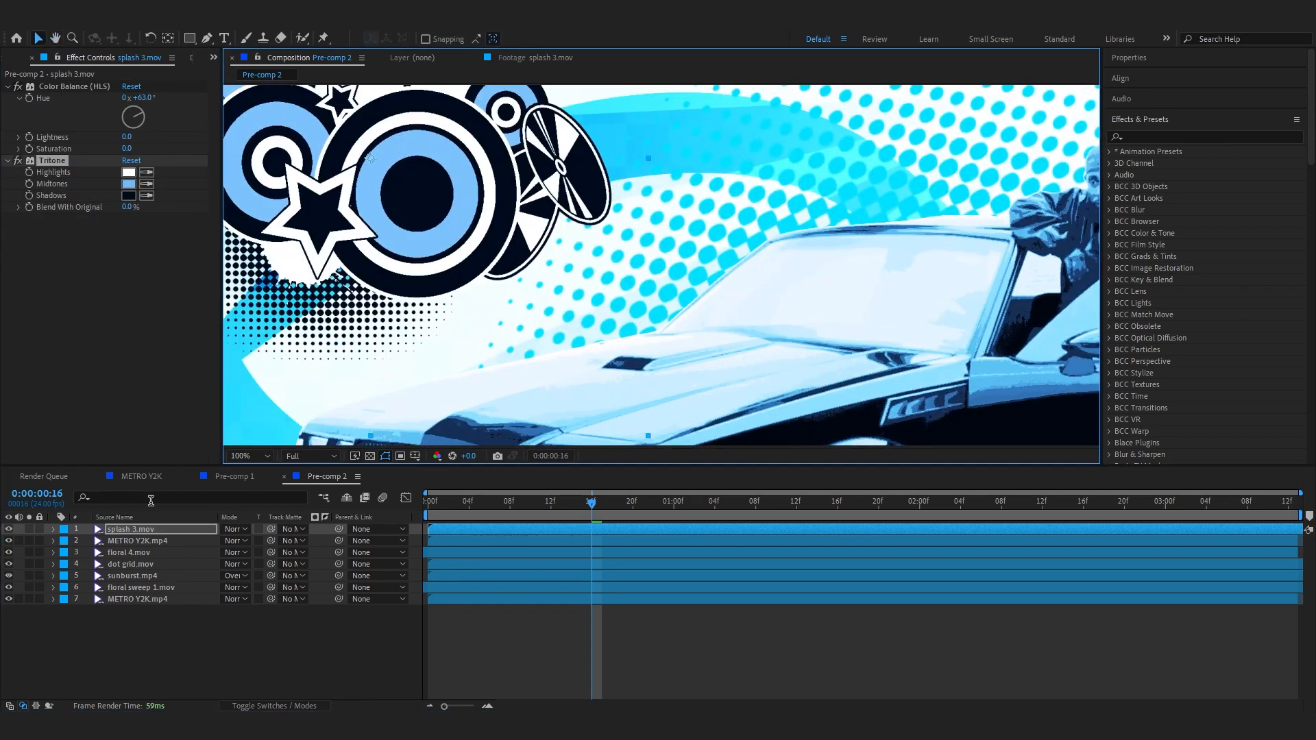
- Sample the splash 3 Tritone's shadows colour from the car's dark blue, then darken it to navy 081E3E
{"action": "left_click", "coordinate": [146, 197]}
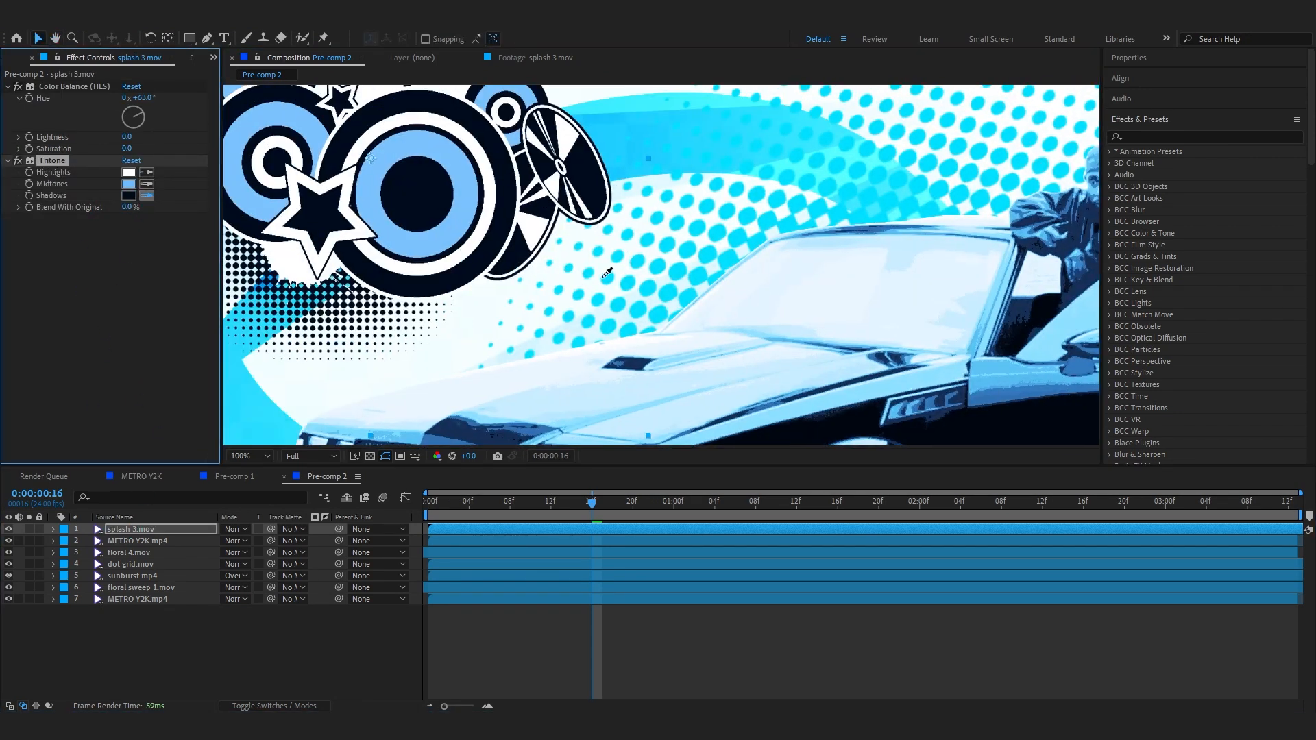
{"action": "left_click", "coordinate": [963, 399]}
{"action": "scroll", "coordinate": [611, 295], "scroll_direction": "down", "scroll_amount": 2}
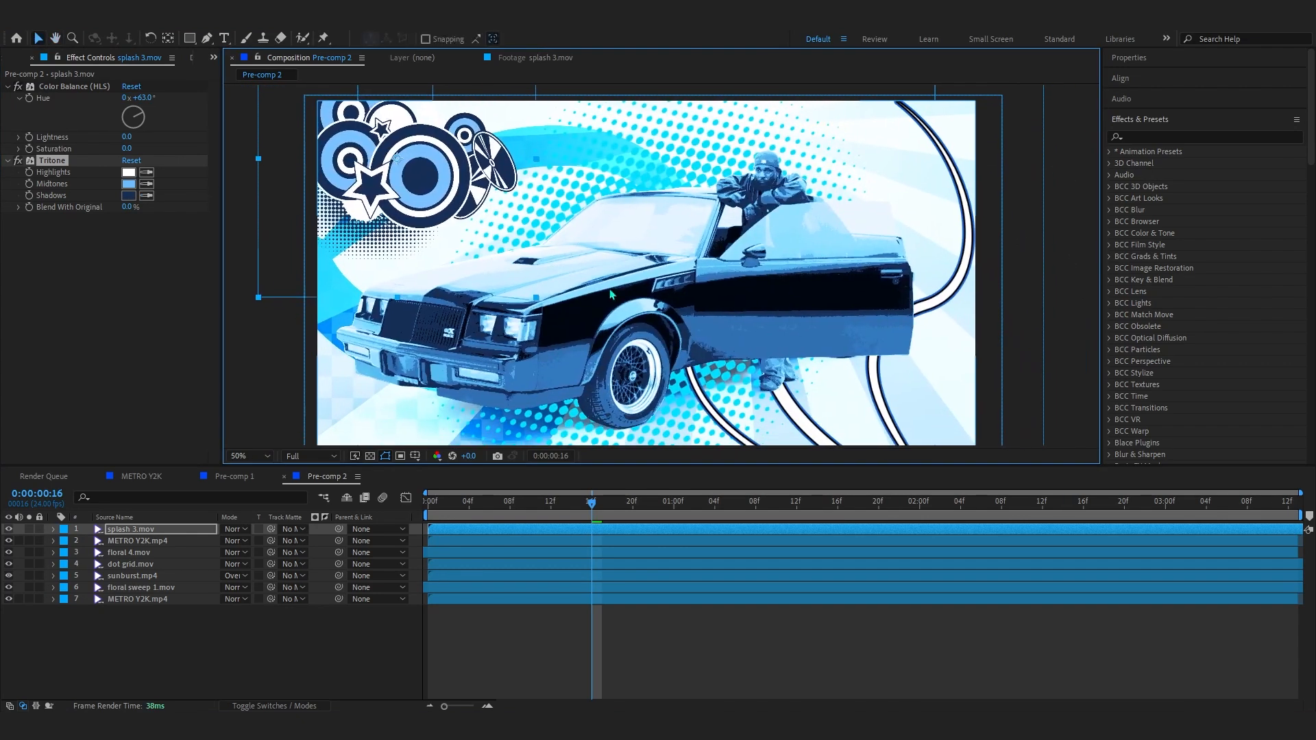
{"action": "left_click", "coordinate": [128, 196]}
{"action": "left_click_drag", "start_coordinate": [942, 493], "coordinate": [965, 495]}
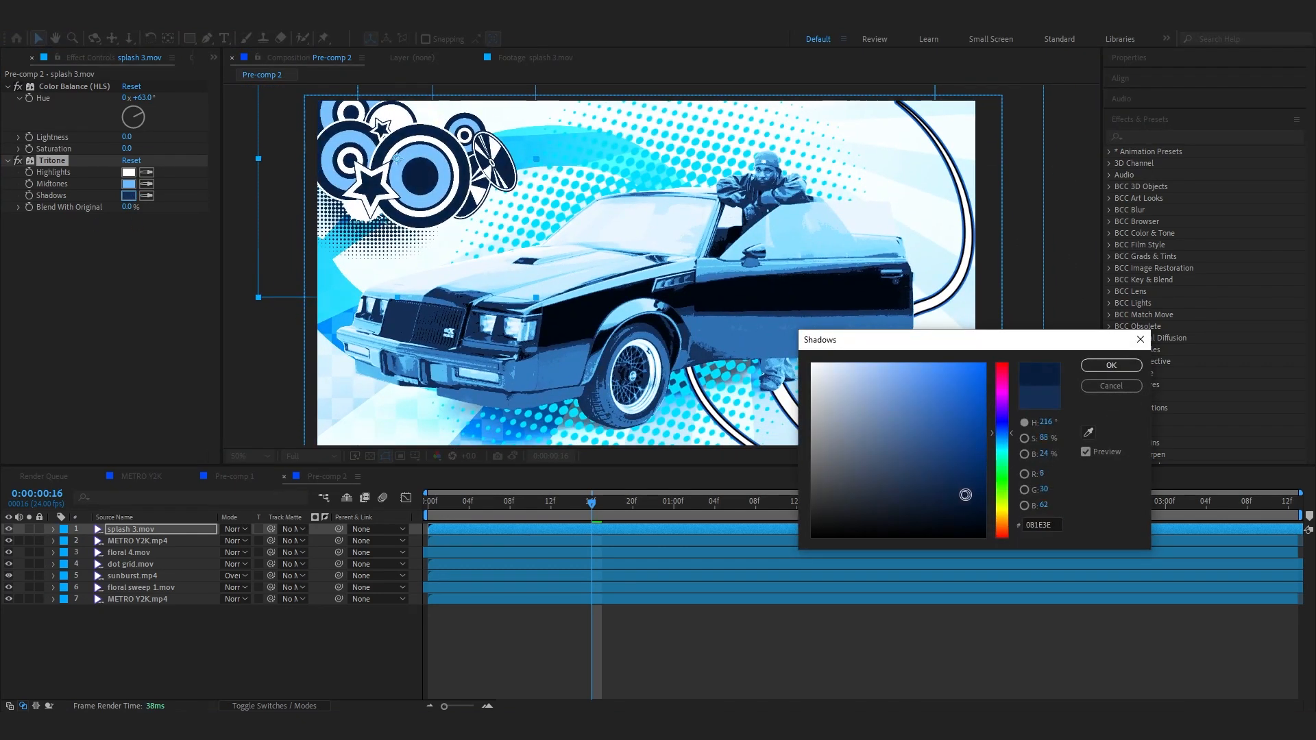
{"action": "left_click", "coordinate": [1112, 366]}
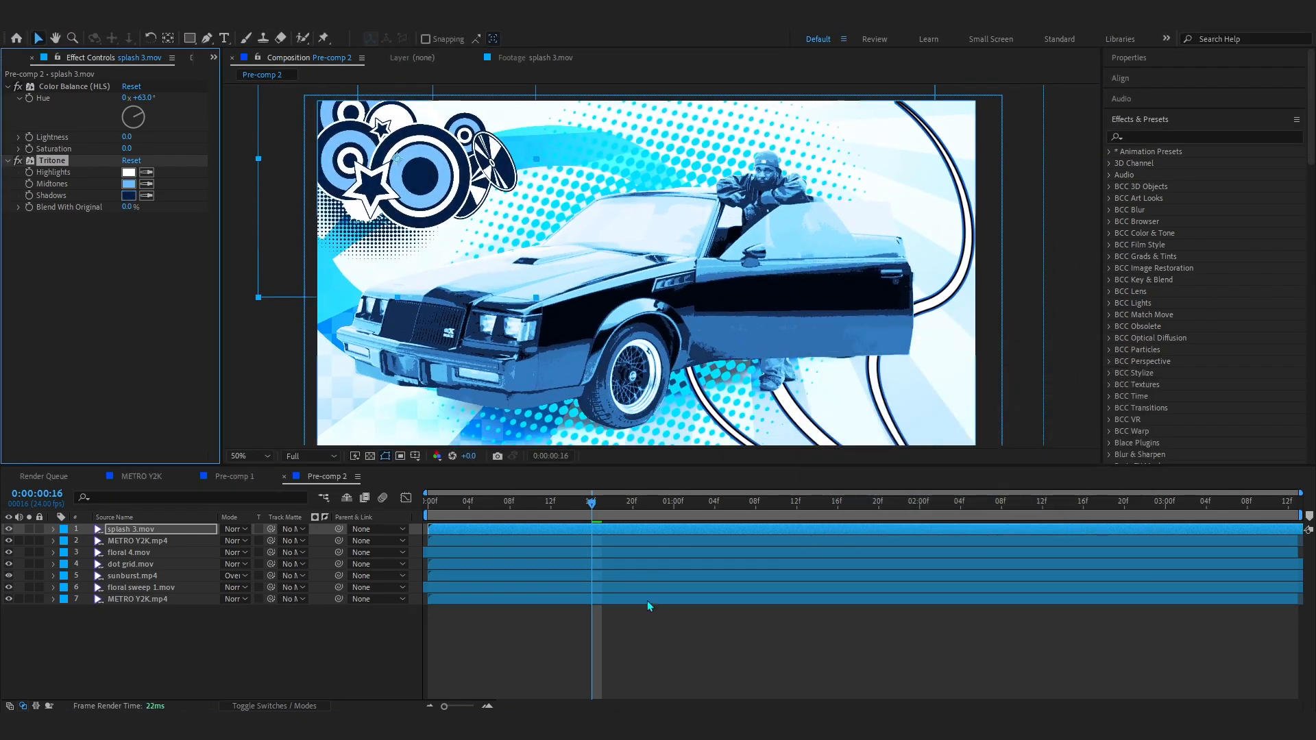
- Apply Drop Shadow to the cut-out car layer with direction +20°, distance 31 and softness 290
{"action": "key", "text": "space"}
{"action": "key", "text": "space"}
{"action": "left_click", "coordinate": [199, 541]}
{"action": "key", "text": "ctrl+space"}
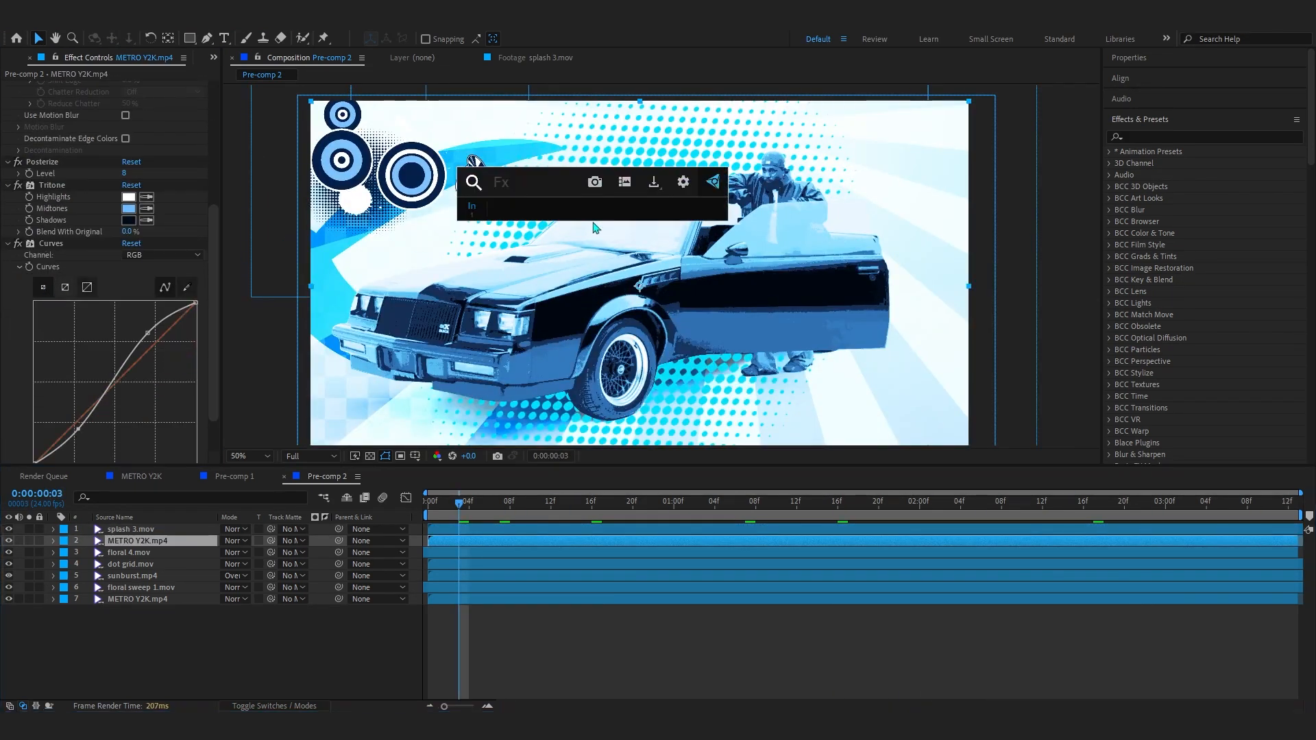
{"action": "type", "text": "drop"}
{"action": "key", "text": "Return"}
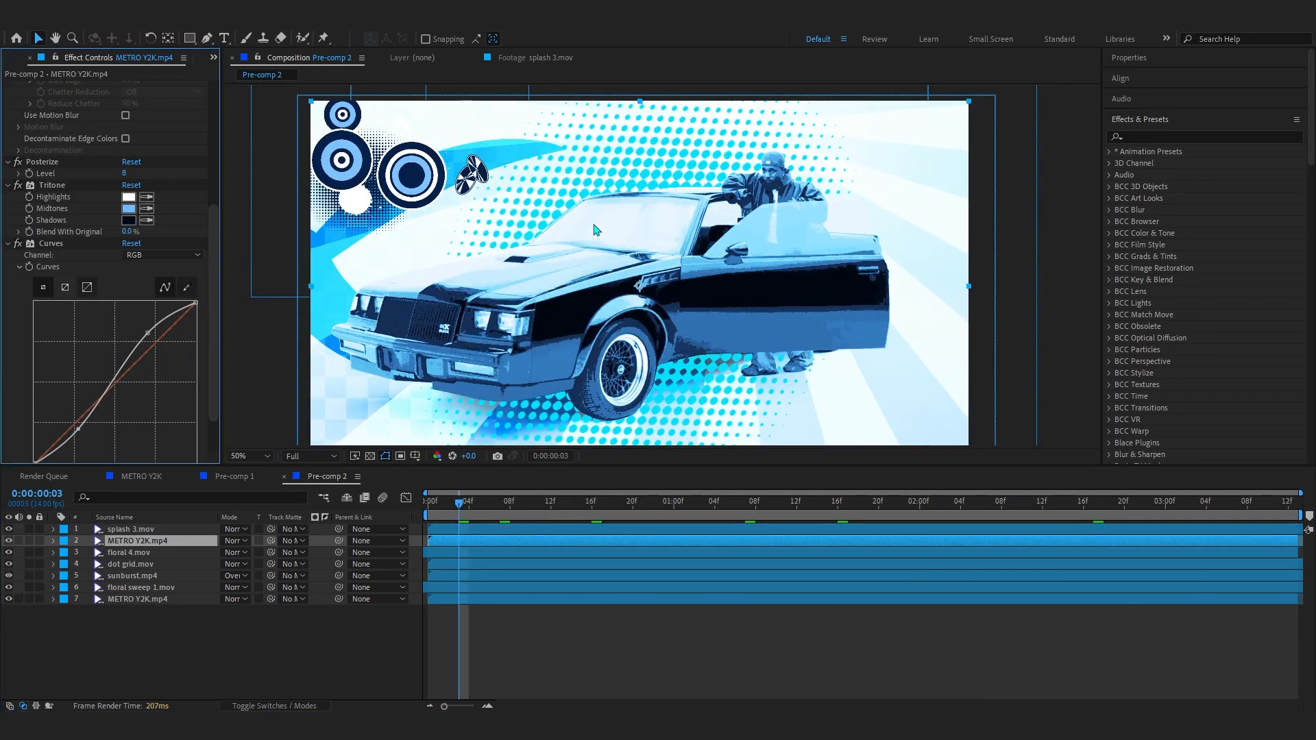
{"action": "left_click_drag", "start_coordinate": [127, 433], "coordinate": [133, 387]}
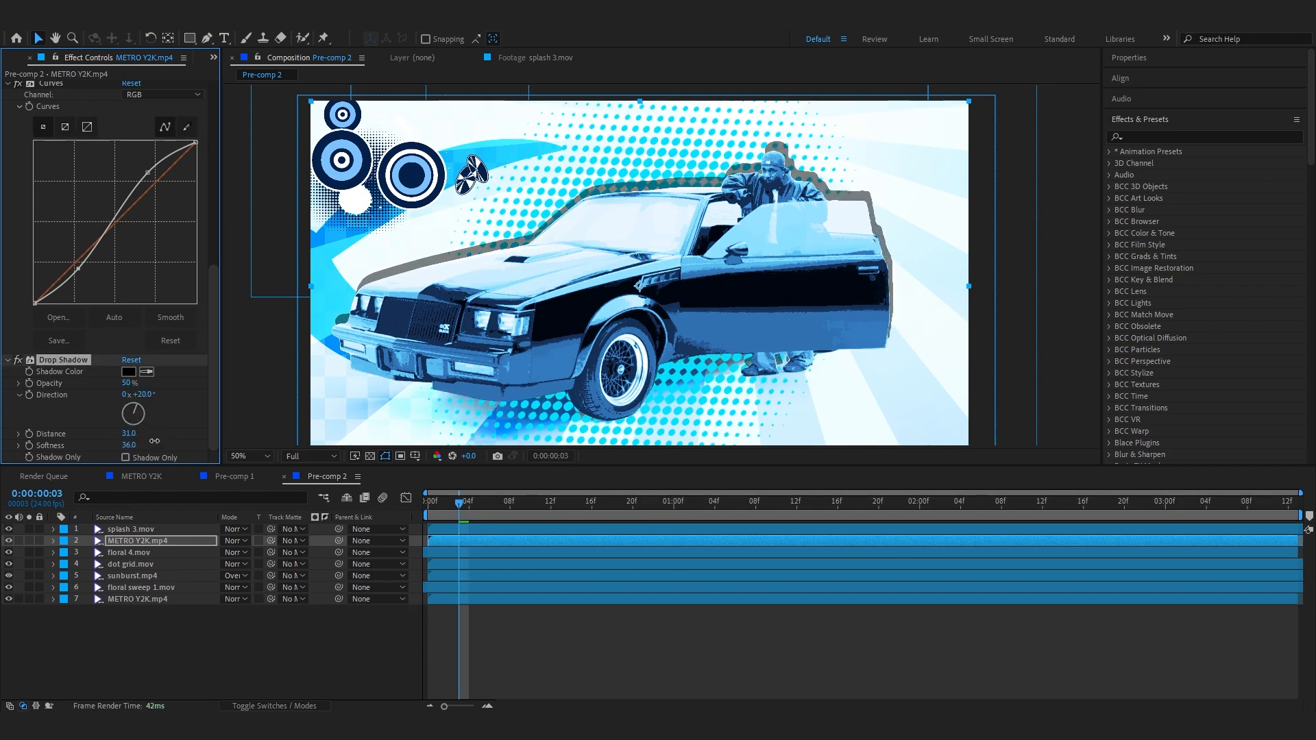
{"action": "left_click_drag", "start_coordinate": [154, 441], "coordinate": [239, 432]}
- Set the car layer's Drop Shadow colour to black 000000 and preview the composition from the start
{"action": "key", "text": "Home"}
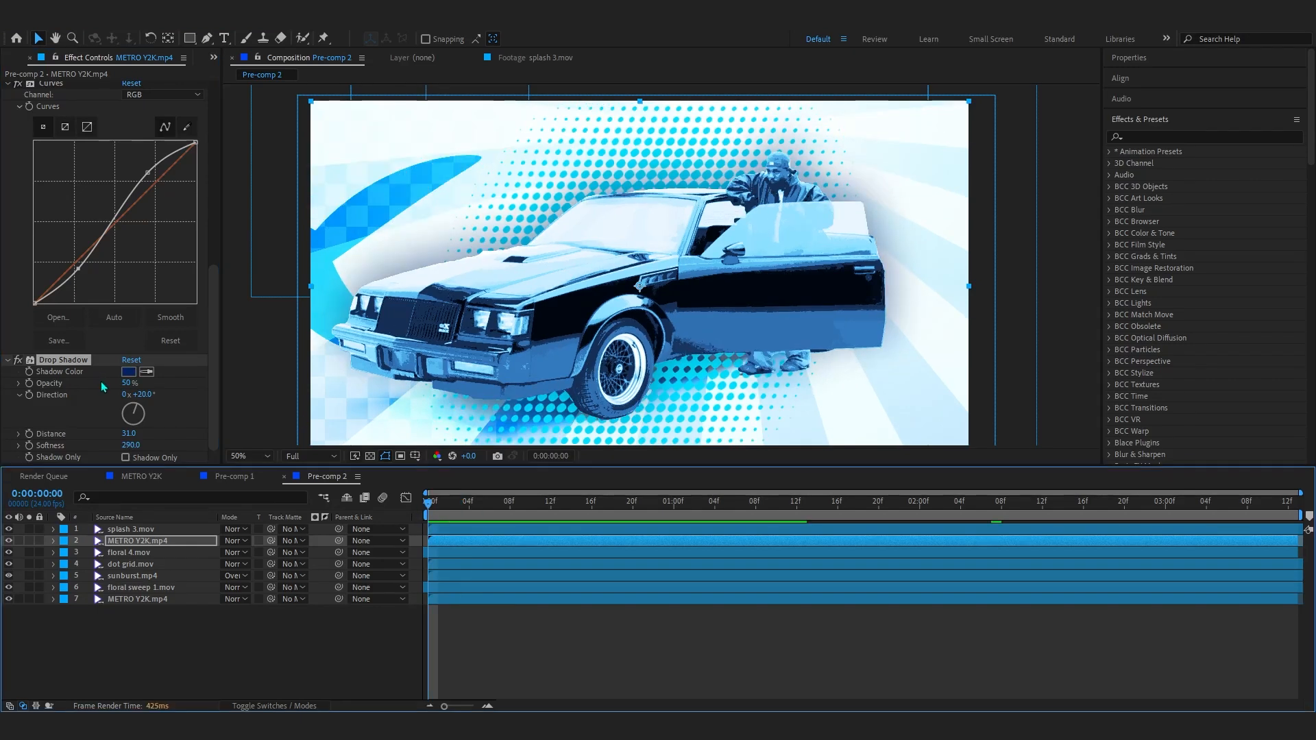
{"action": "left_click", "coordinate": [128, 372]}
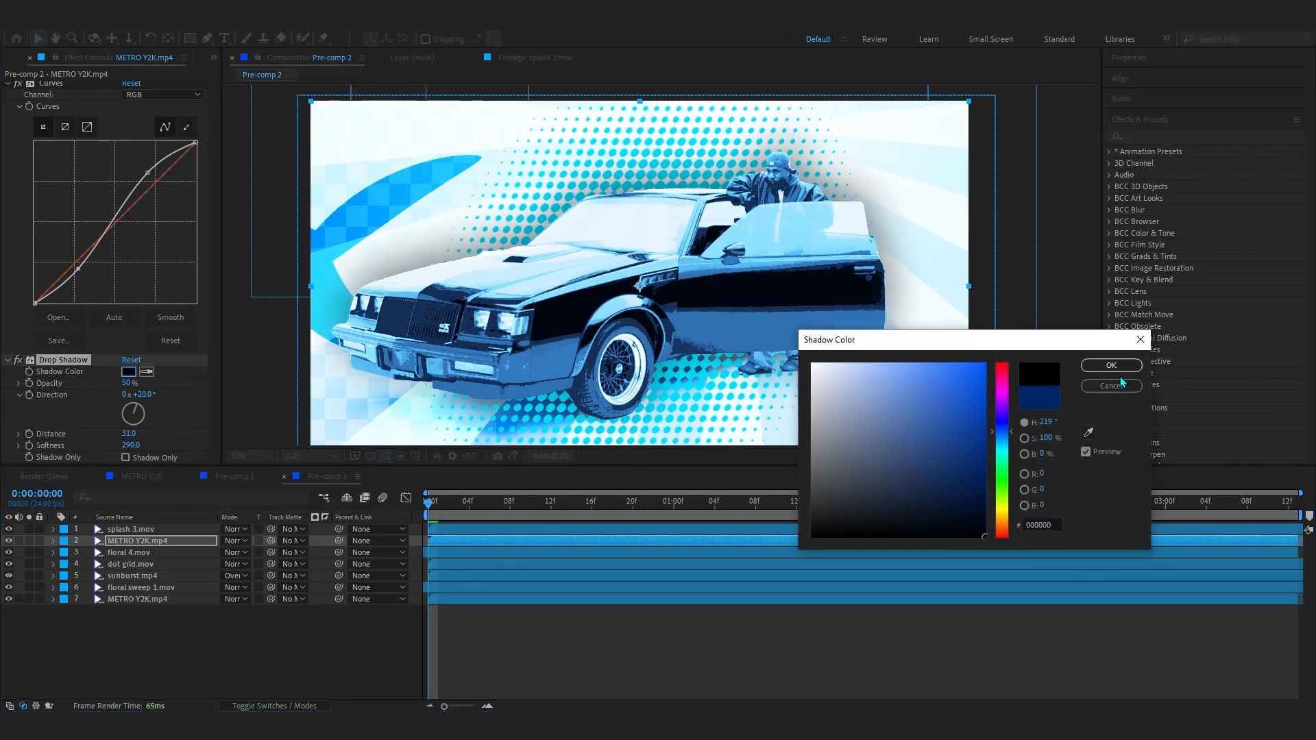
{"action": "left_click", "coordinate": [1114, 366]}
{"action": "key", "text": "space"}
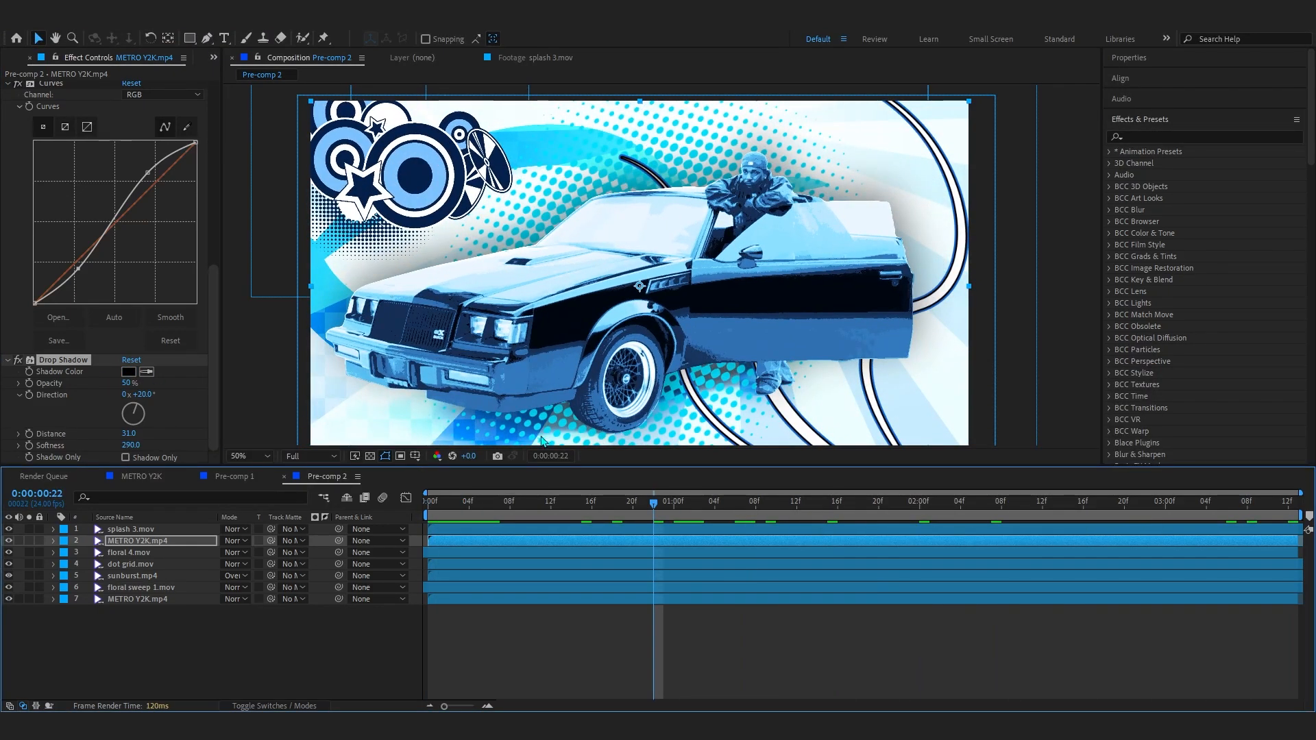
- Move the splash 3 layer below the cut-out car layer and change the car's Tritone midtones to a paler blue
{"action": "left_click_drag", "start_coordinate": [126, 530], "coordinate": [124, 548]}
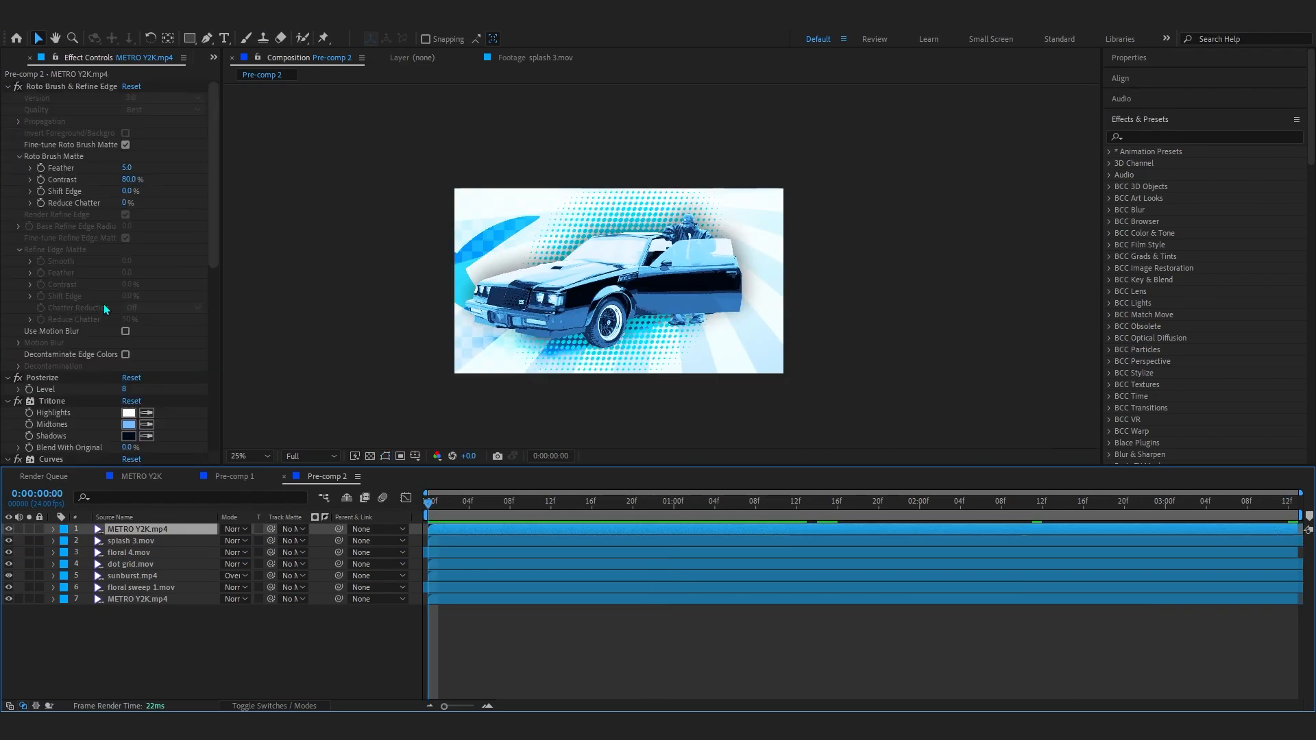
{"action": "scroll", "coordinate": [141, 349], "scroll_direction": "down", "scroll_amount": 3}
{"action": "left_click", "coordinate": [133, 353]}
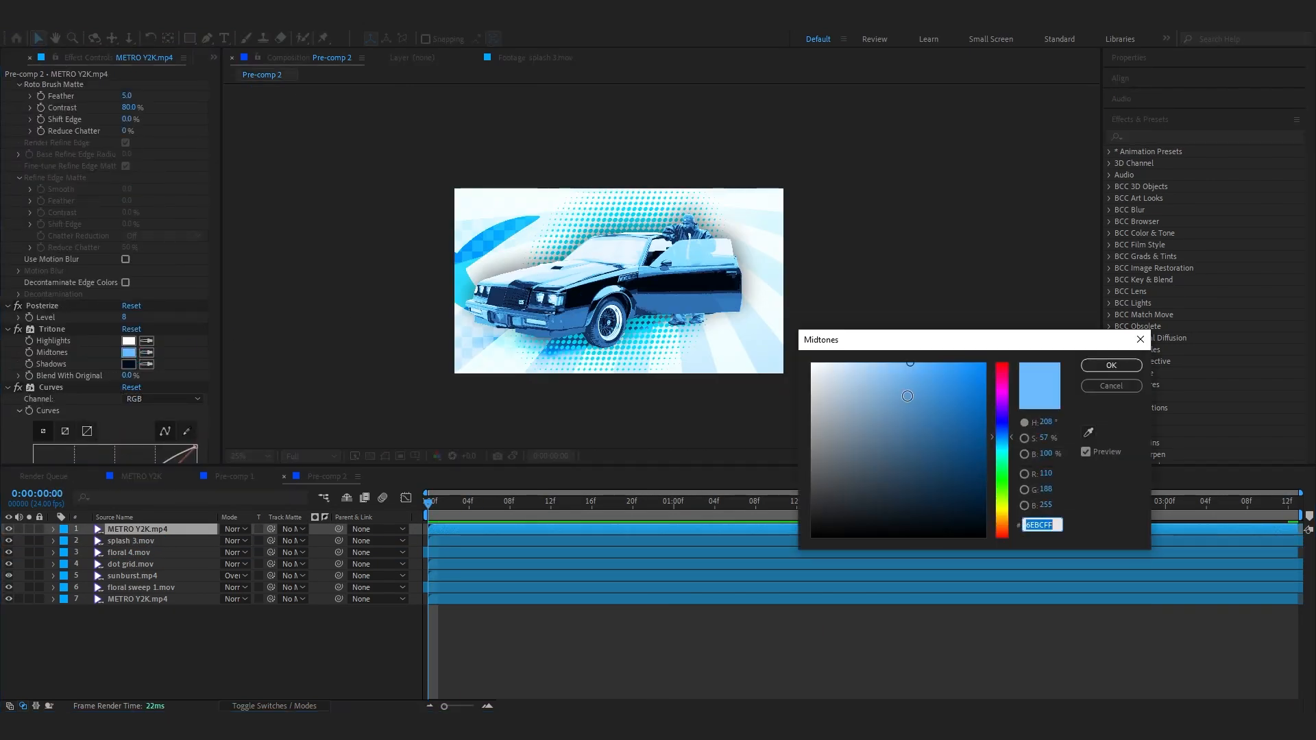
{"action": "left_click", "coordinate": [1110, 365]}
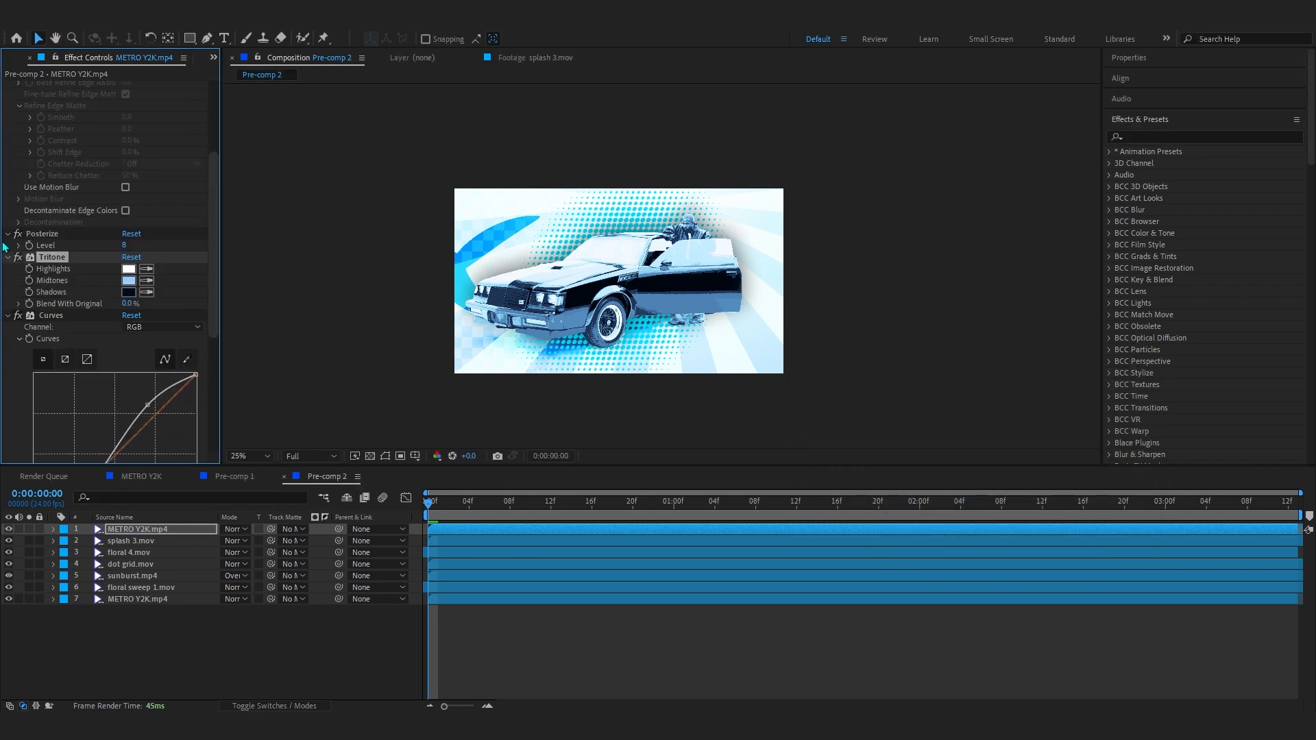
- Lower the shadow point of the car layer's Curves slightly for more contrast and play the composition
{"action": "scroll", "coordinate": [70, 409], "scroll_direction": "down", "scroll_amount": 2}
{"action": "left_click", "coordinate": [82, 430]}
{"action": "key", "text": "space"}
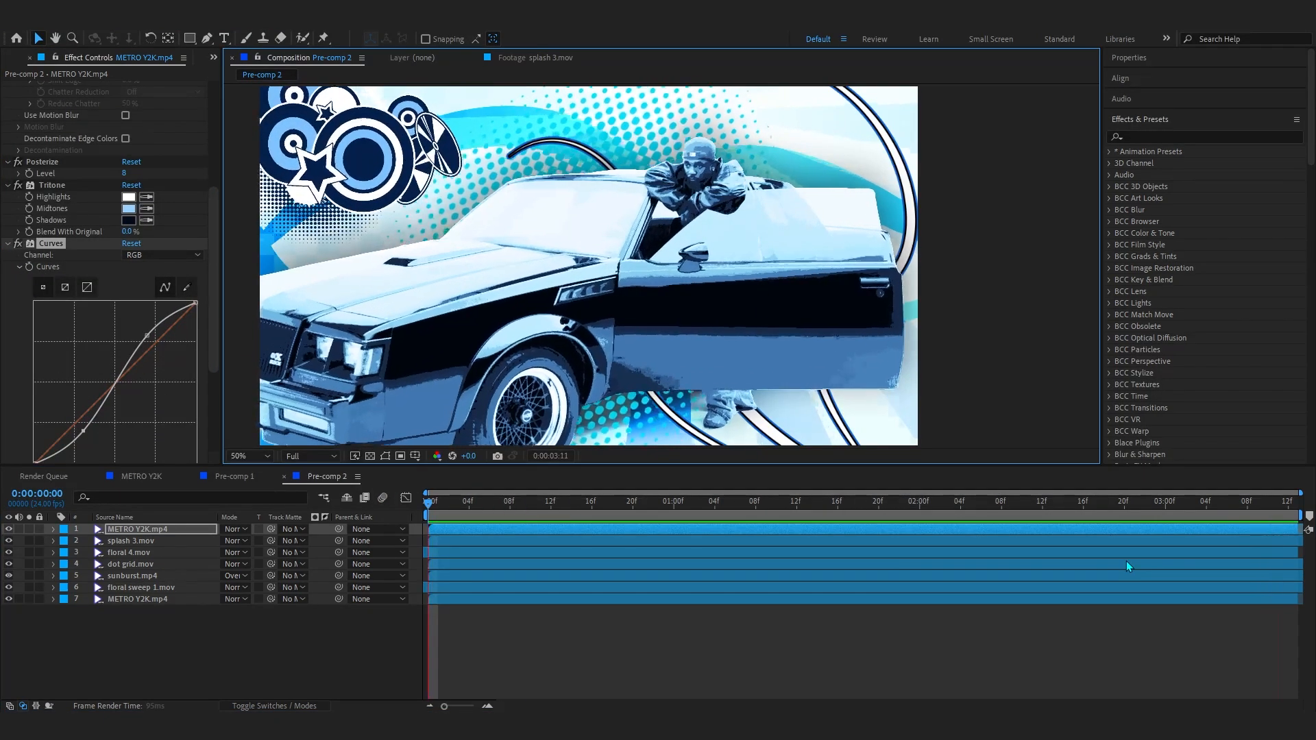
- Pre-compose all the layers of Pre-comp 2 into a single nested composition
{"action": "left_click", "coordinate": [639, 557]}
{"action": "key", "text": "ctrl+a"}
{"action": "right_click", "coordinate": [586, 600]}
{"action": "left_click", "coordinate": [639, 505]}
{"action": "left_click", "coordinate": [713, 364]}
- Apply Posterize Time to the nested composition layer with a frame rate of 12 and preview the stepped motion
{"action": "key", "text": "ctrl+space"}
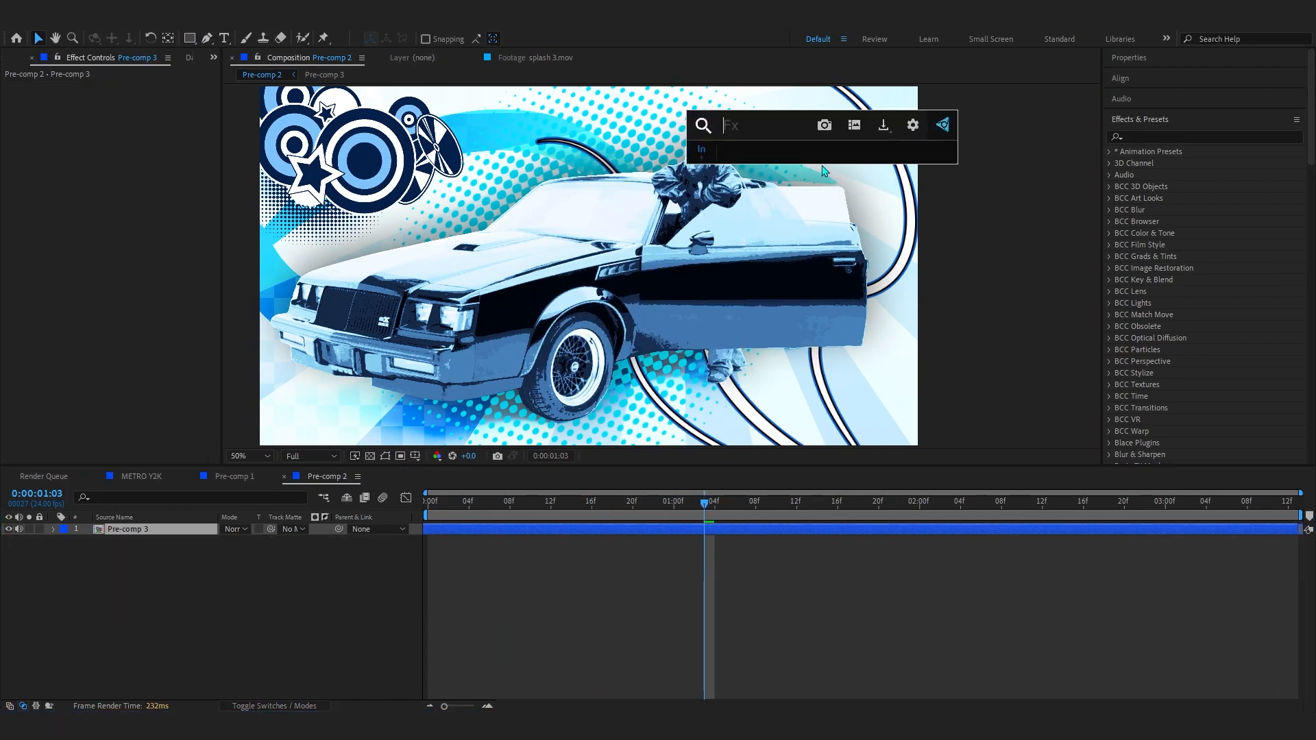
{"action": "type", "text": "post"}
{"action": "key", "text": "Down"}
{"action": "key", "text": "Return"}
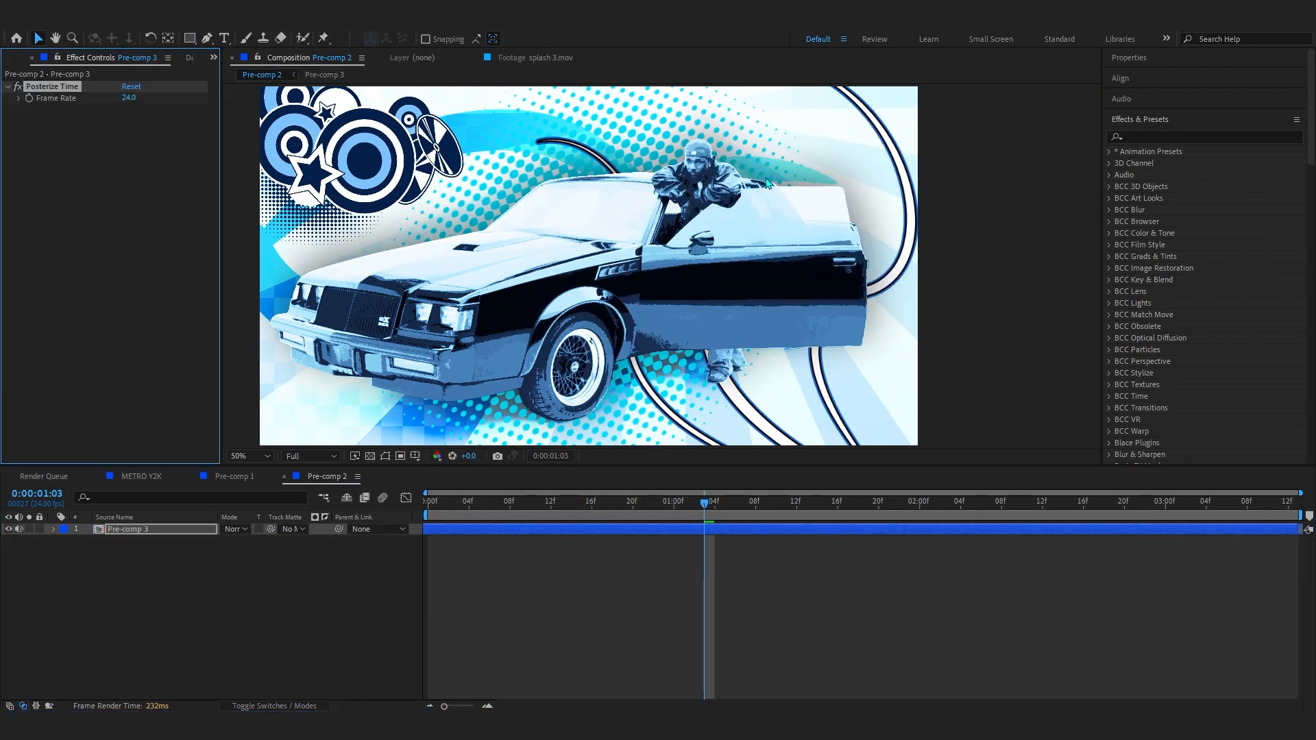
{"action": "key", "text": "Return"}
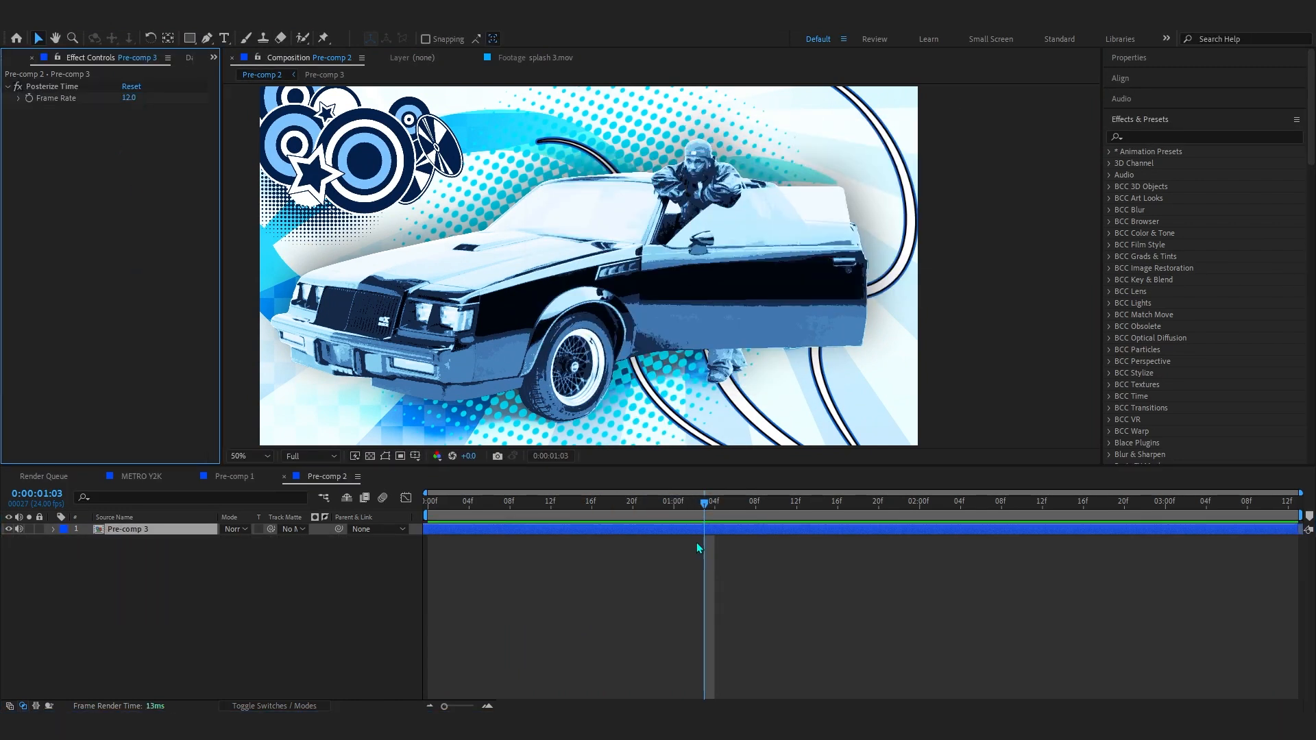
{"action": "left_click", "coordinate": [454, 501]}
{"action": "key", "text": "space"}
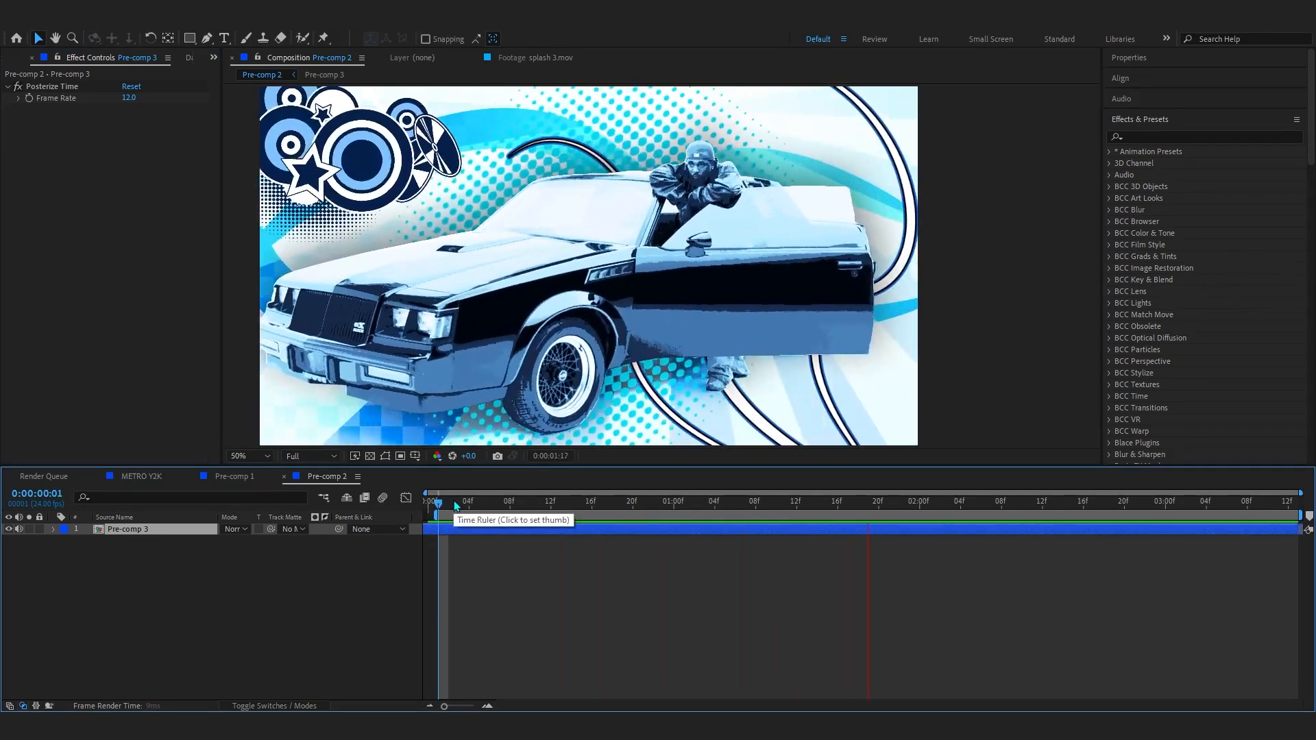
- Set the Posterize Time frame rate to 16 on the nested composition layer
{"action": "left_click", "coordinate": [130, 97]}
{"action": "type", "text": "16"}
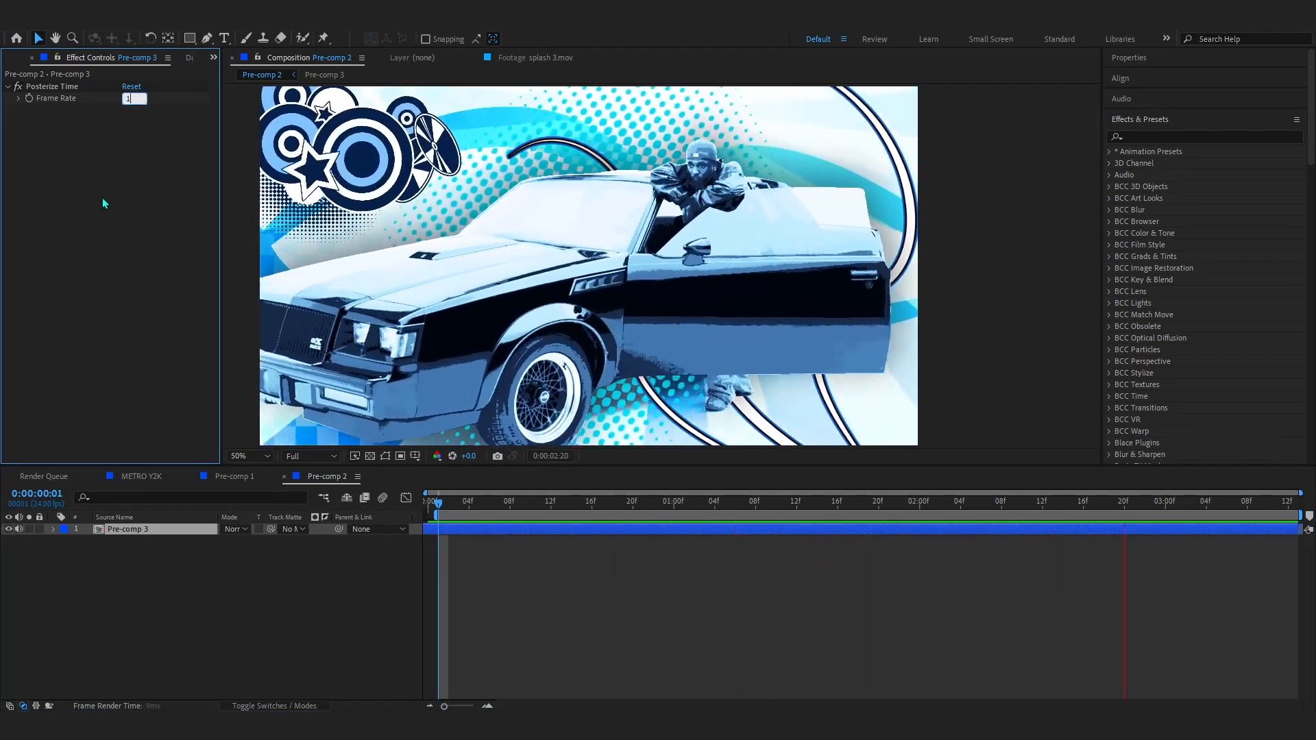
{"action": "key", "text": "Return"}
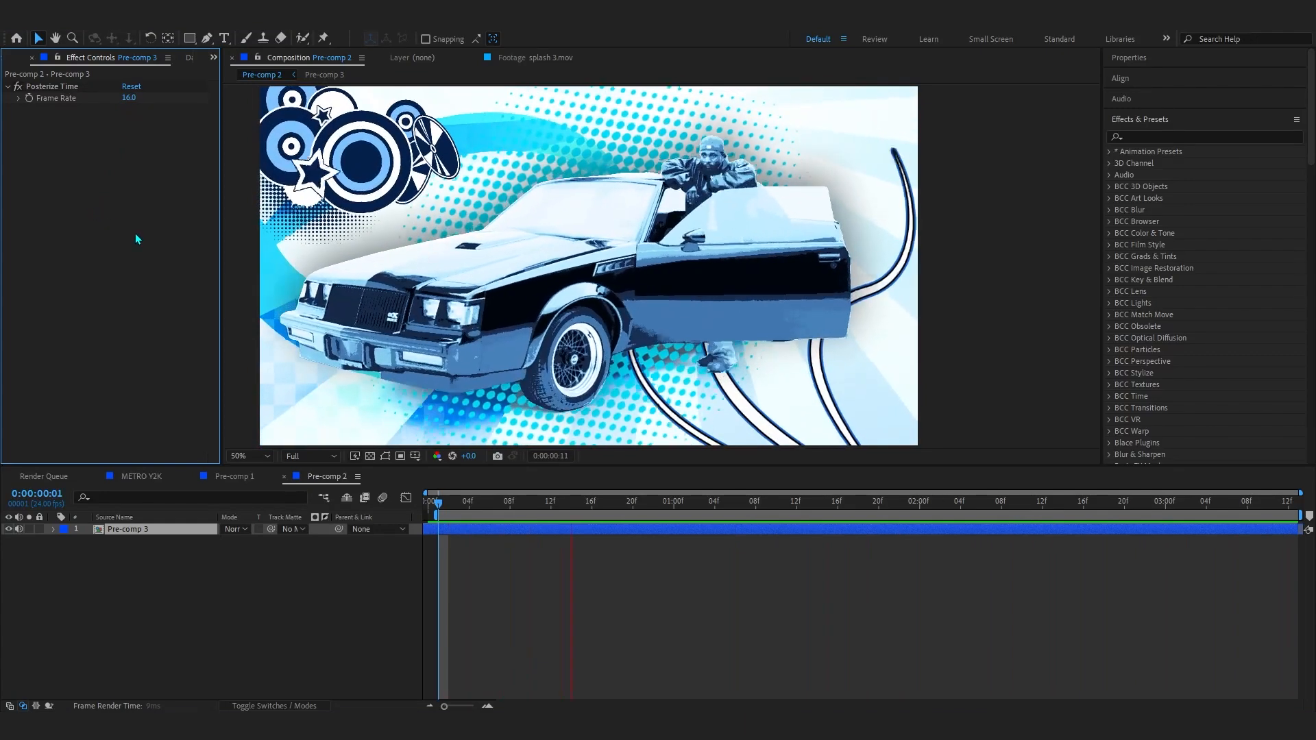